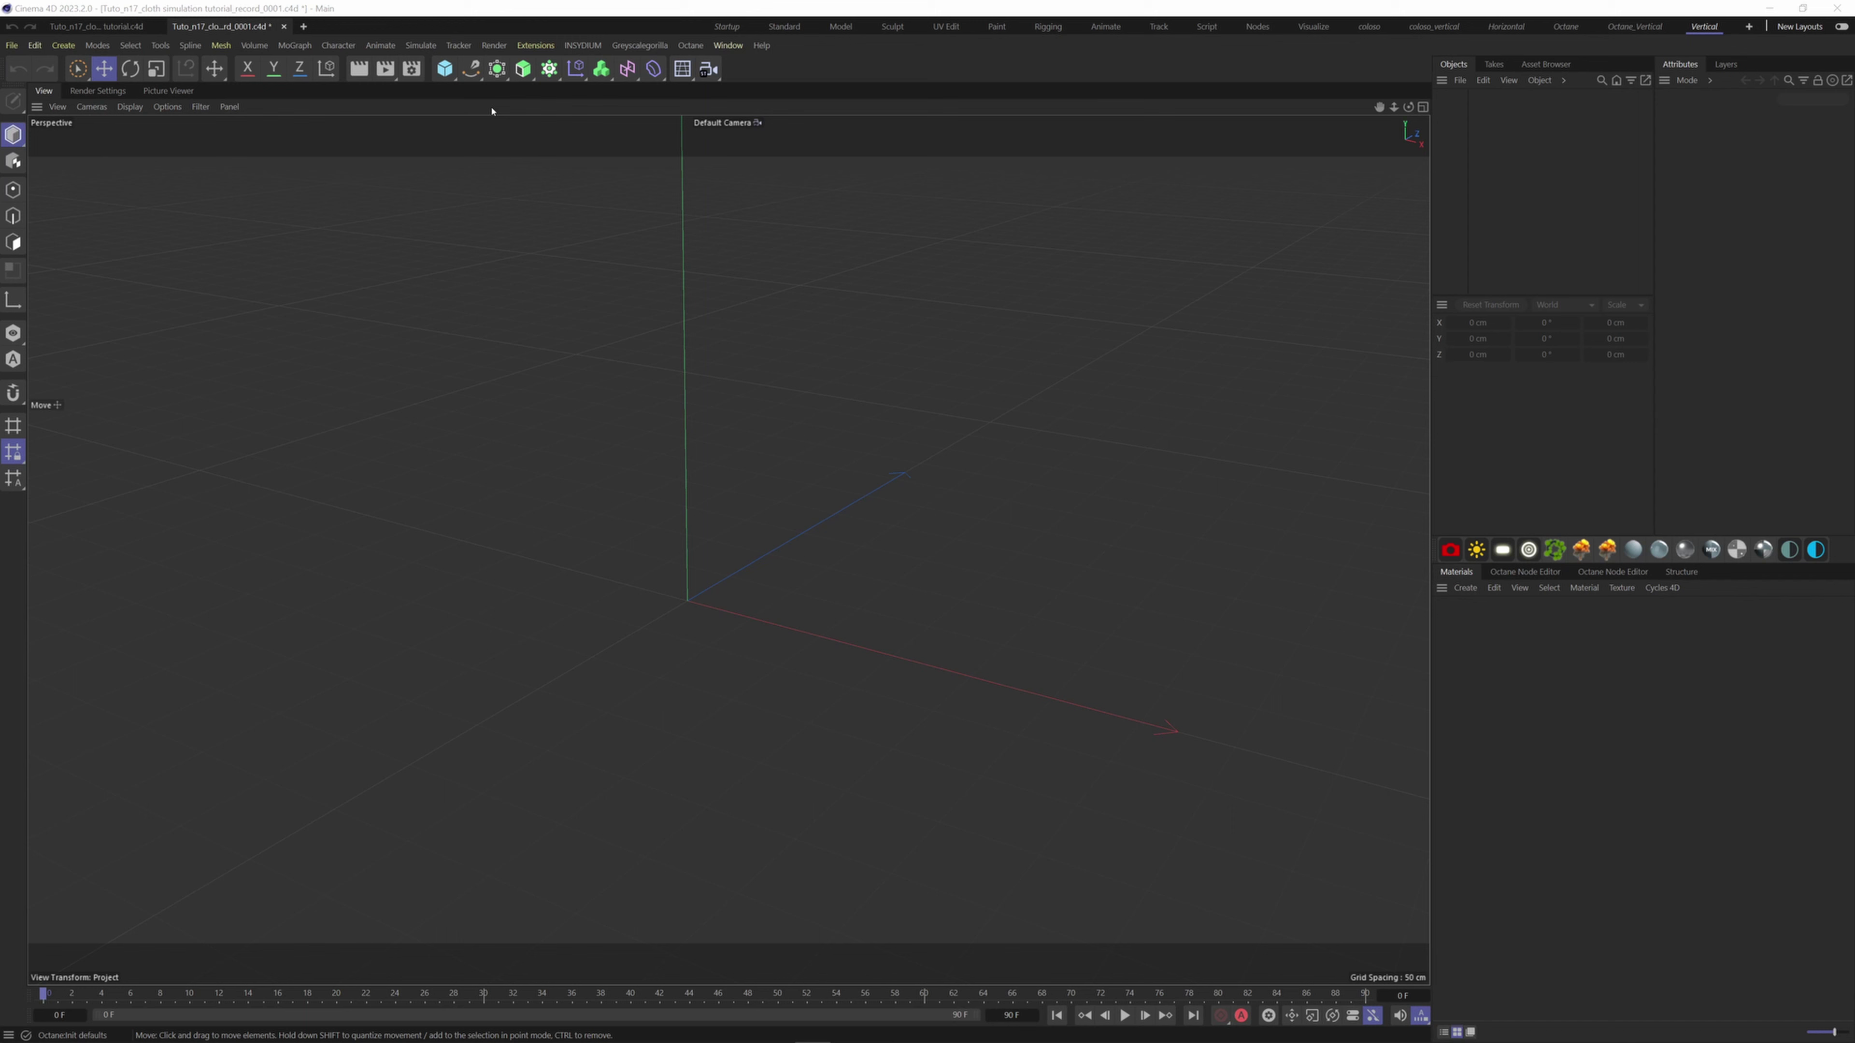
Create a Plane with 200 width segments and 200 height segments
left_click(445, 69)
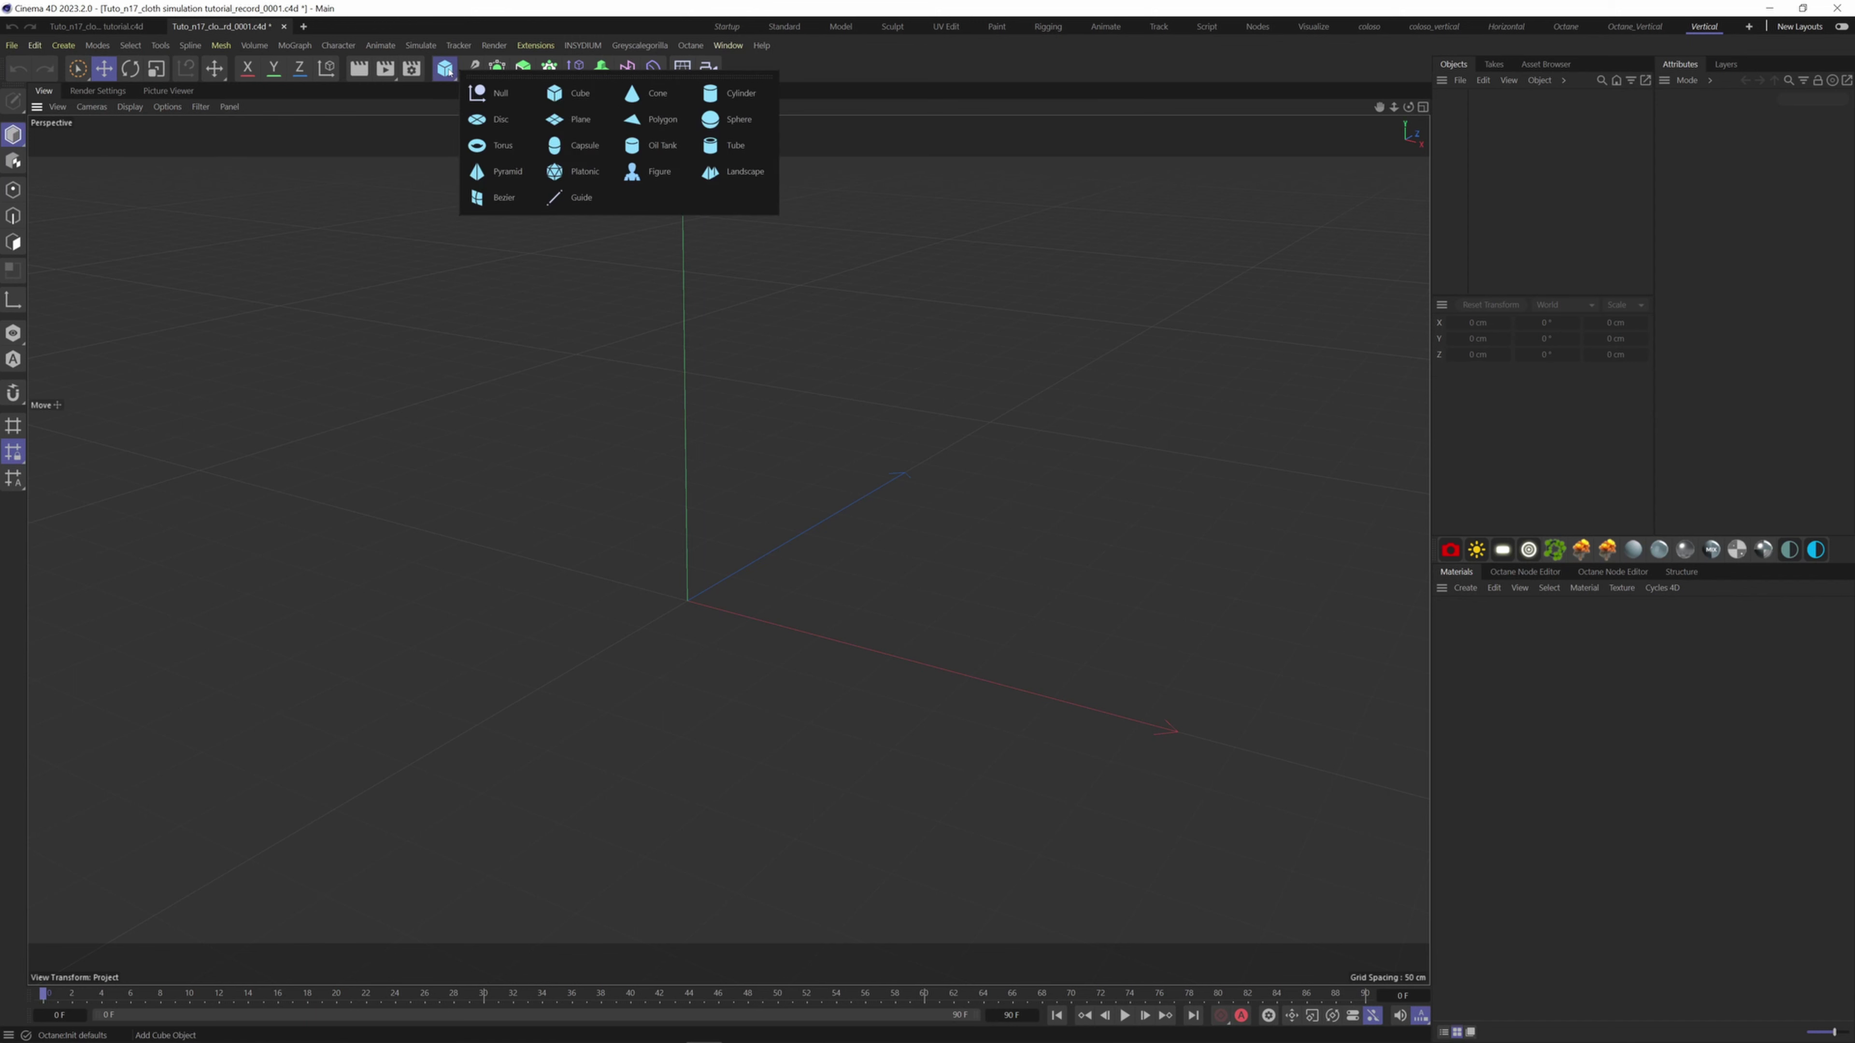
left_click(581, 120)
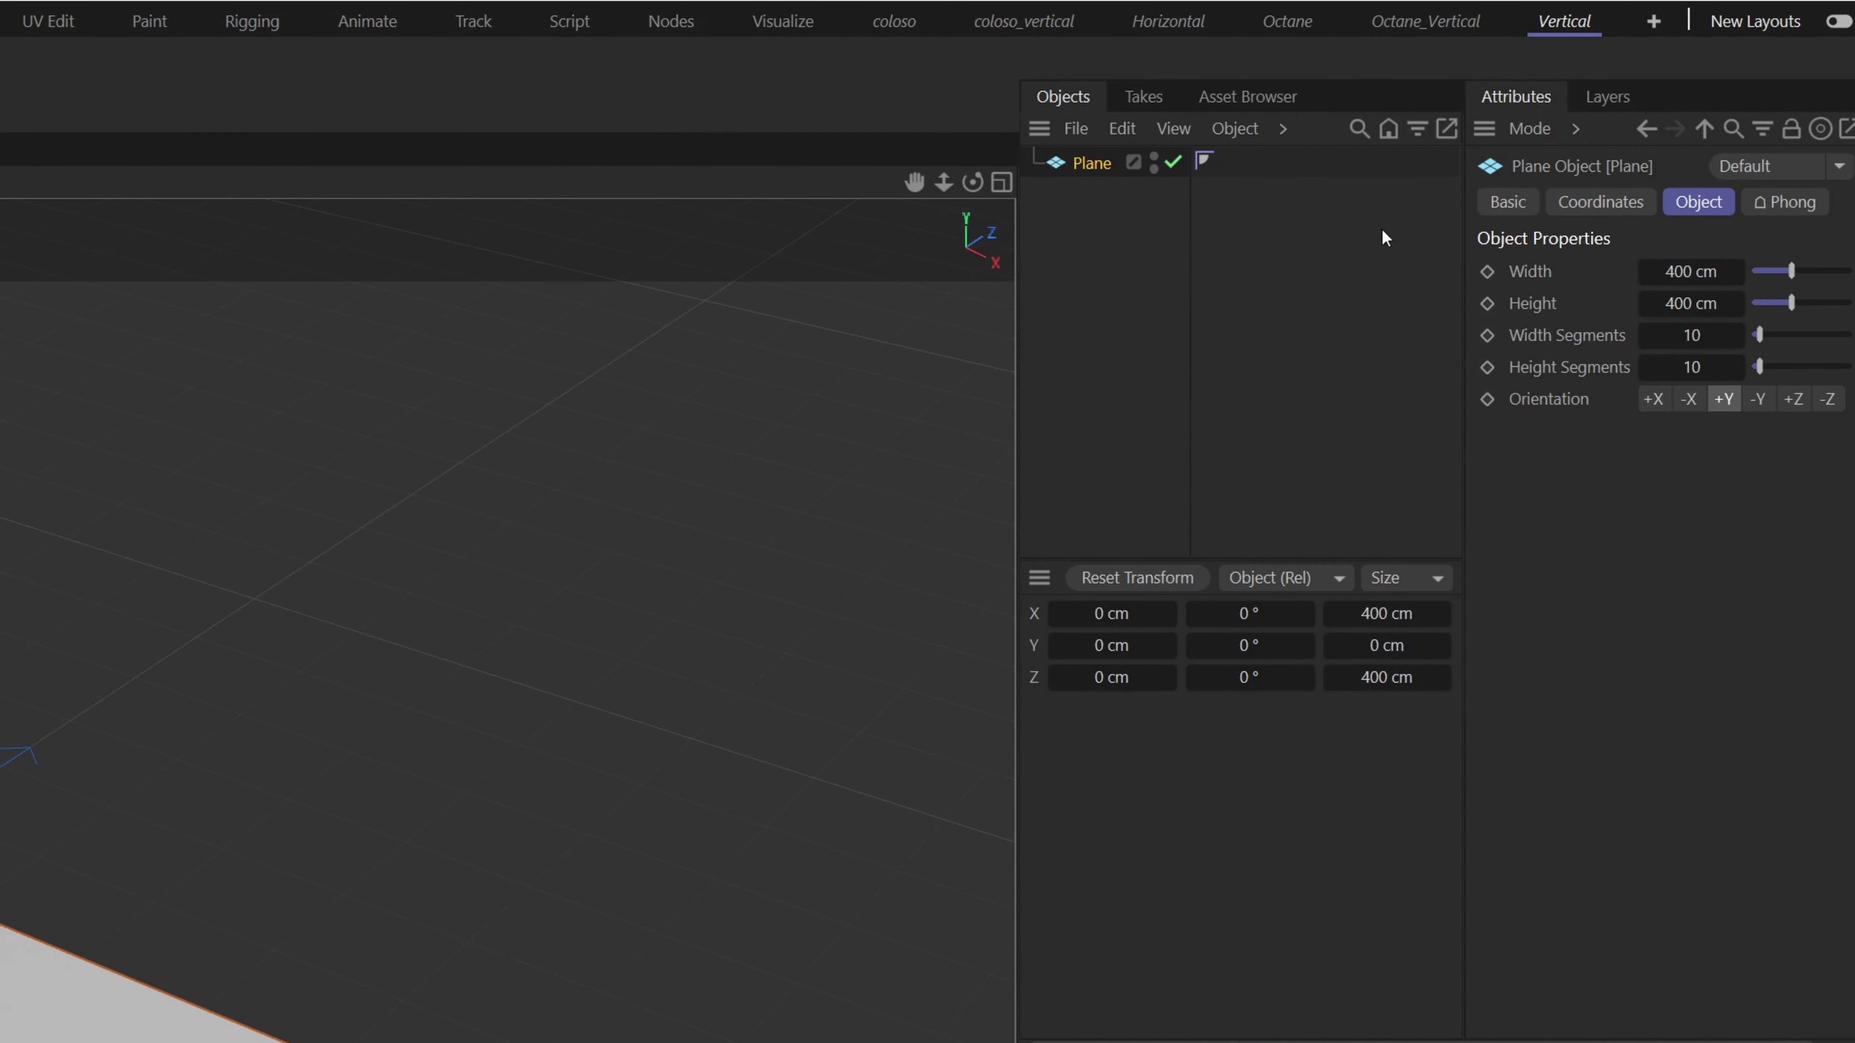
left_click(1686, 335)
type("200")
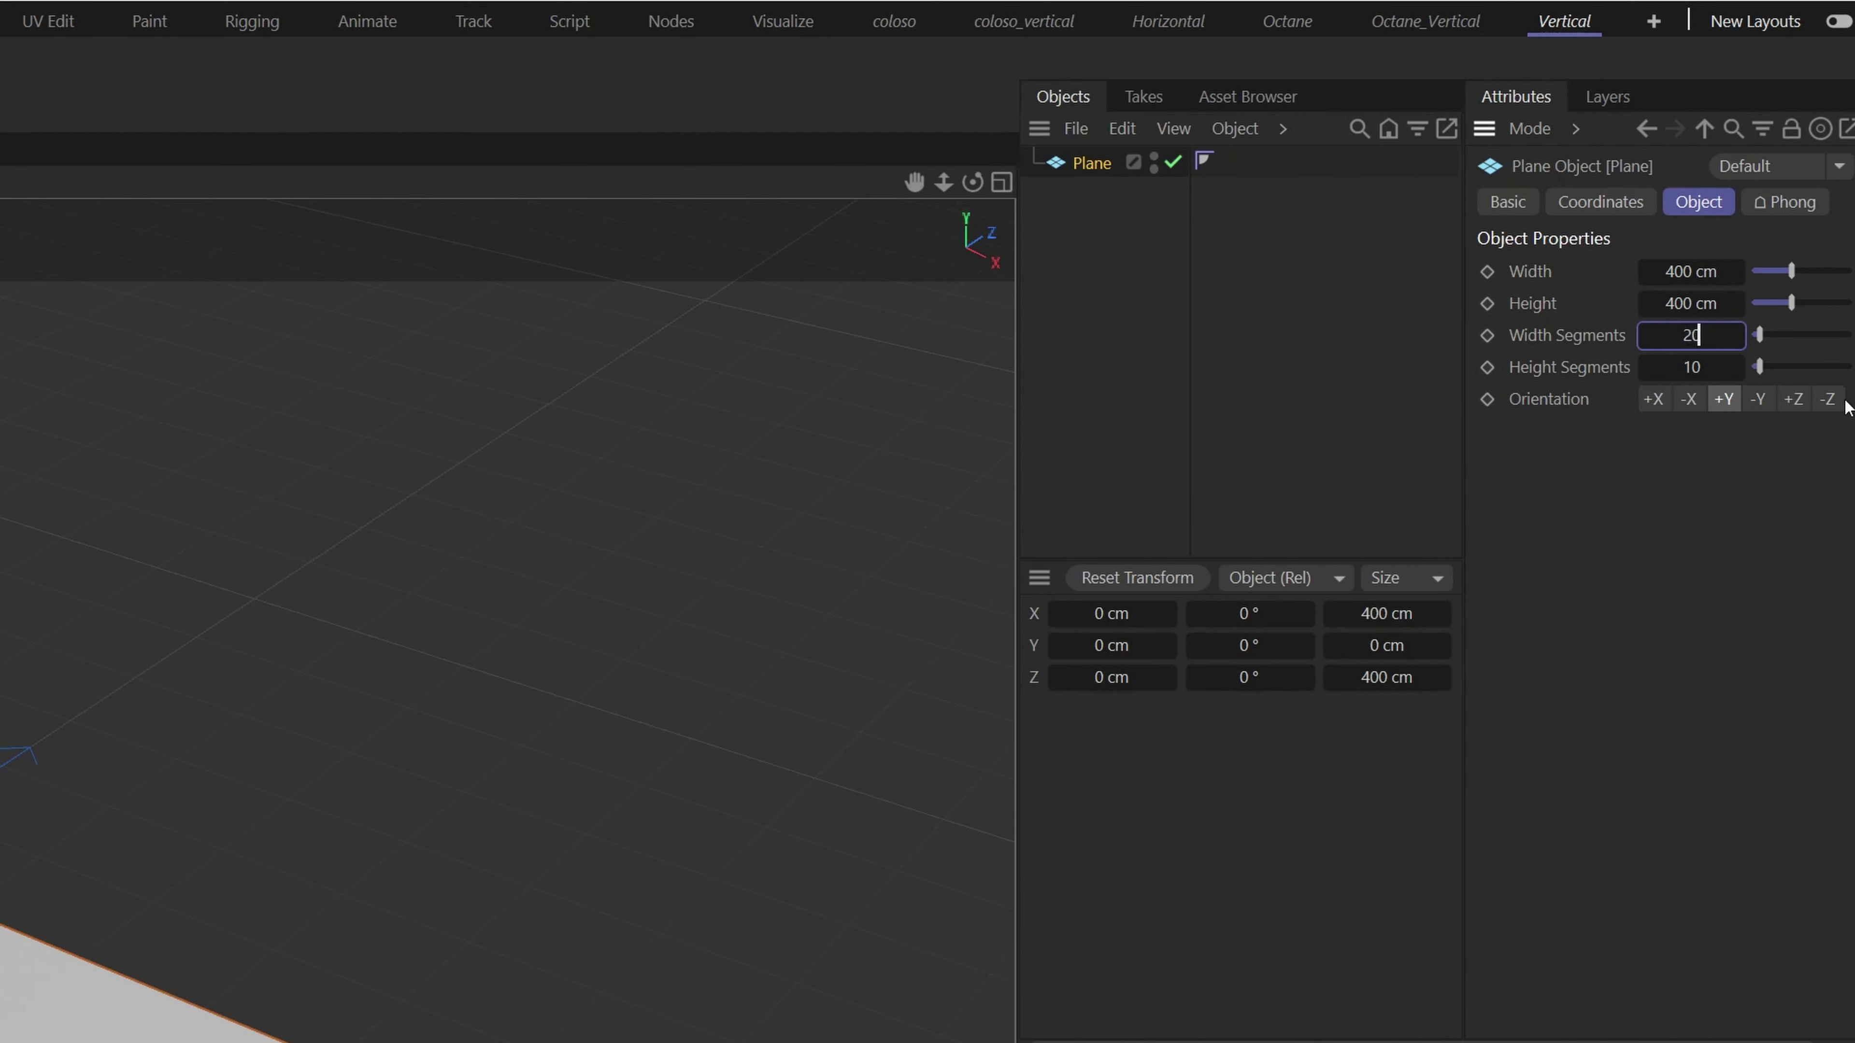
key("Tab")
type("200")
key("Return")
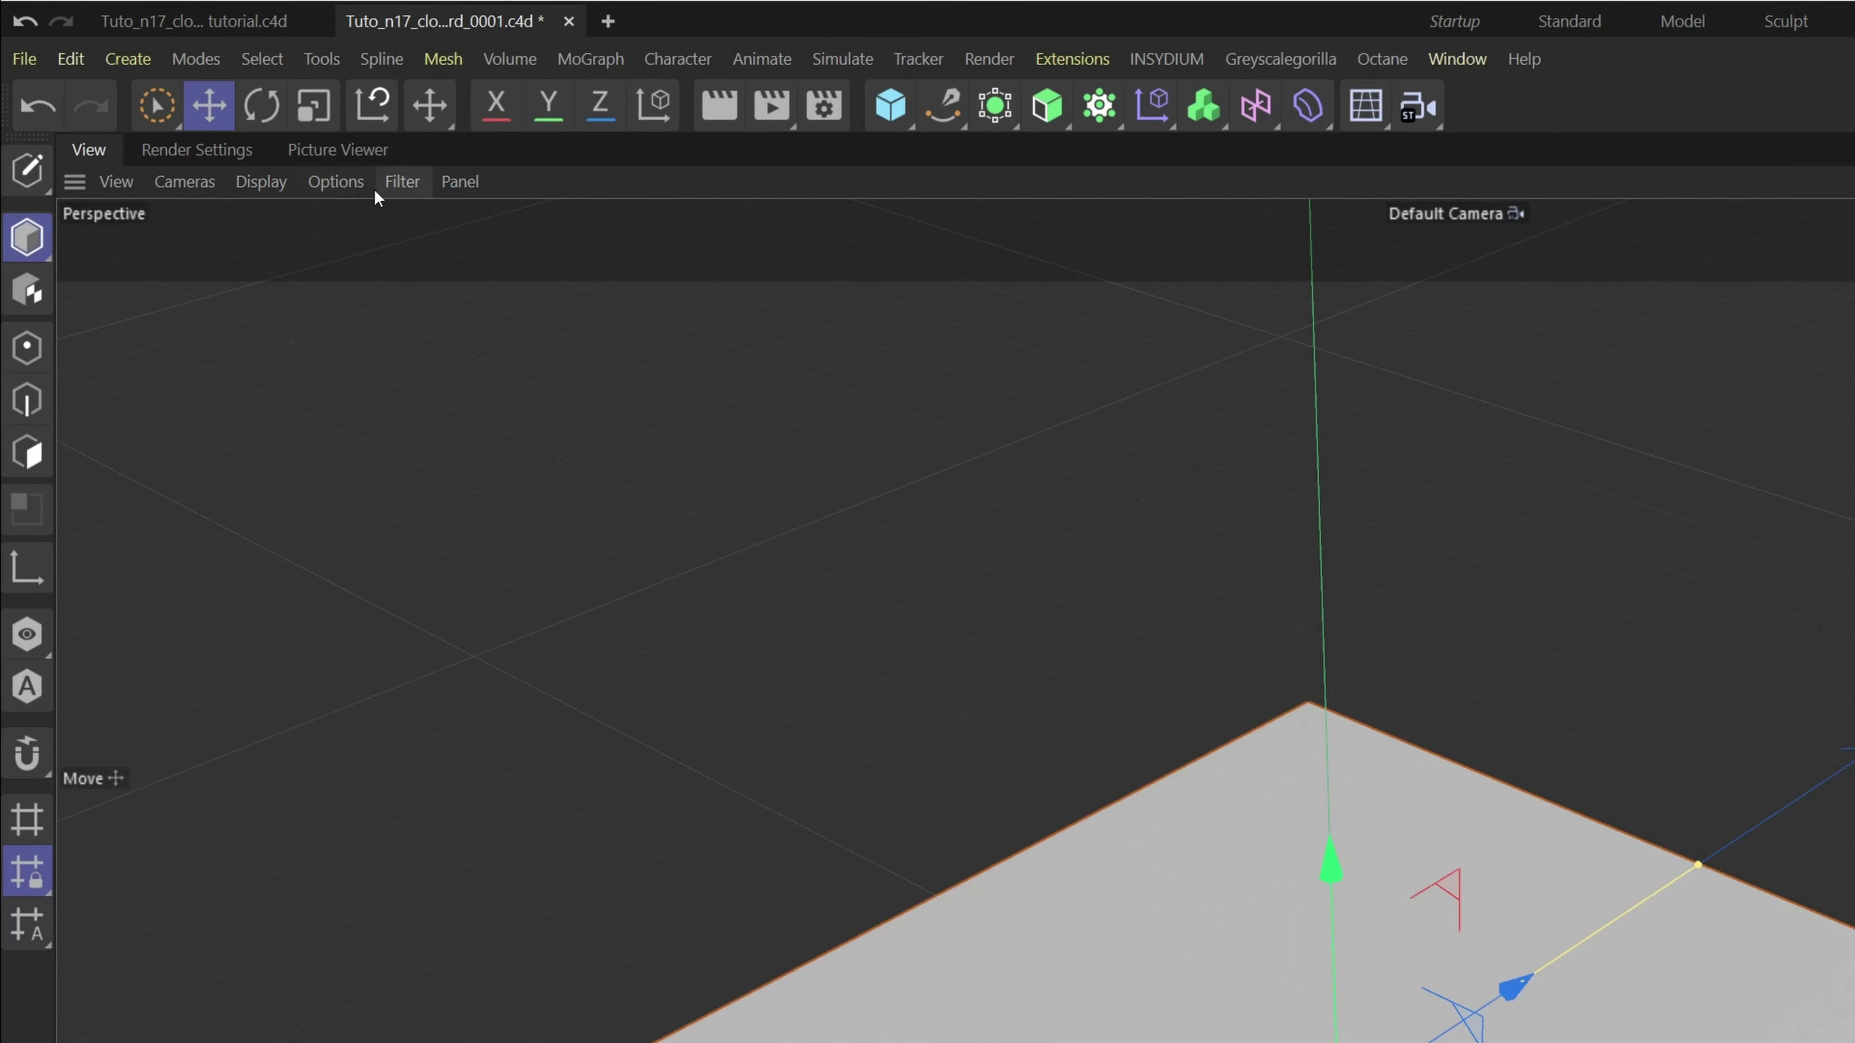
Switch the viewport shading to Hidden Line
left_click(274, 181)
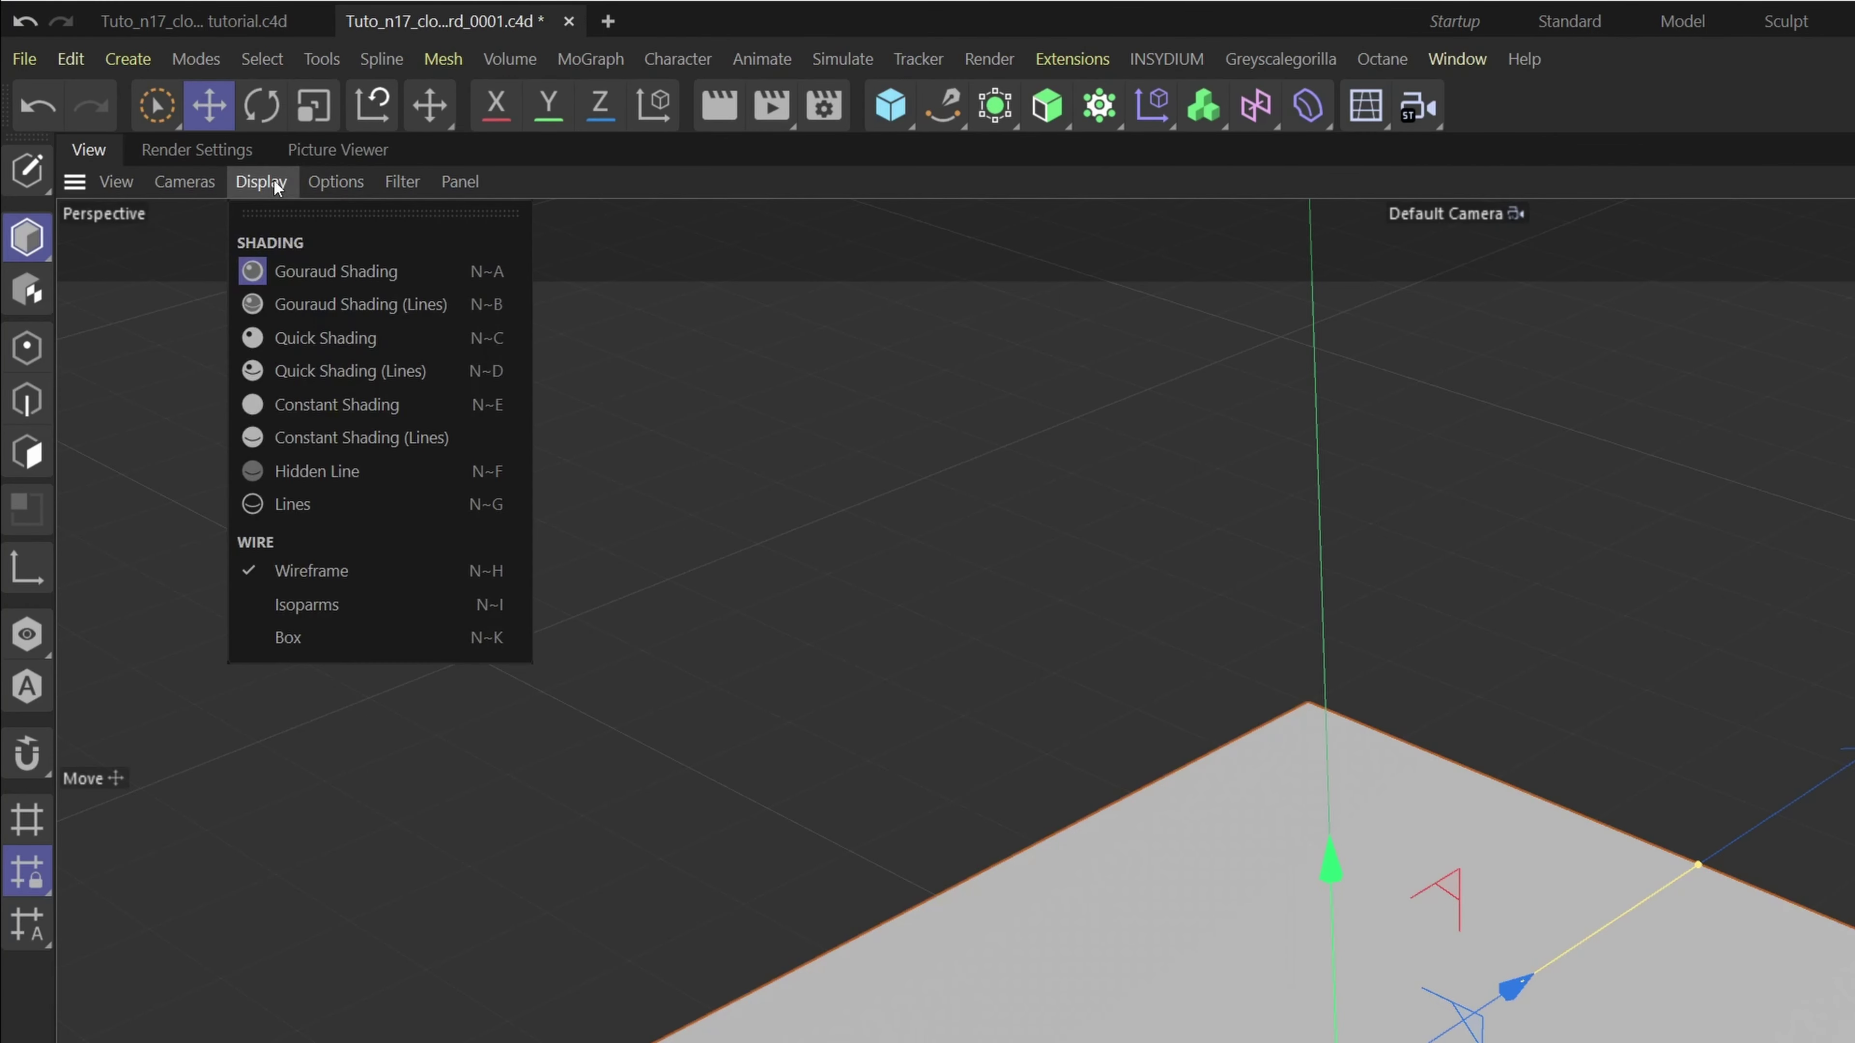
left_click(363, 473)
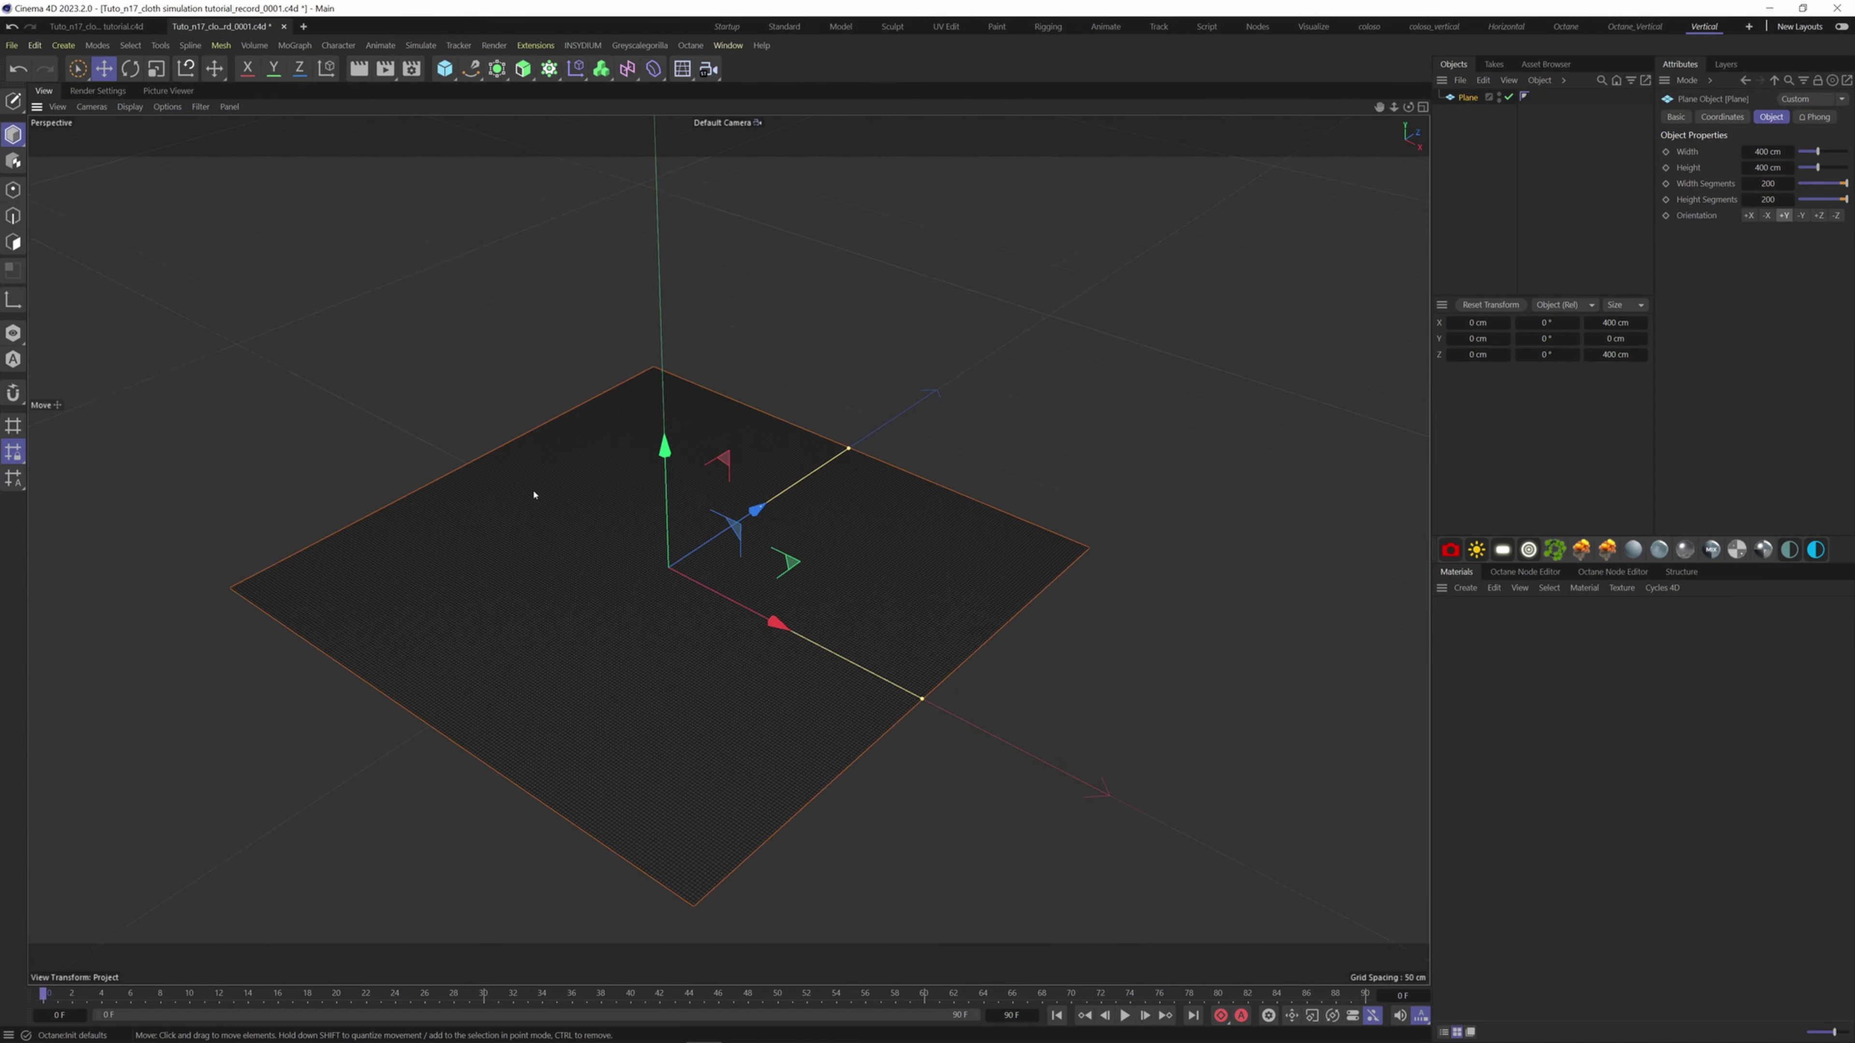
middle_click_drag(1063, 976, 1081, 847, "alt")
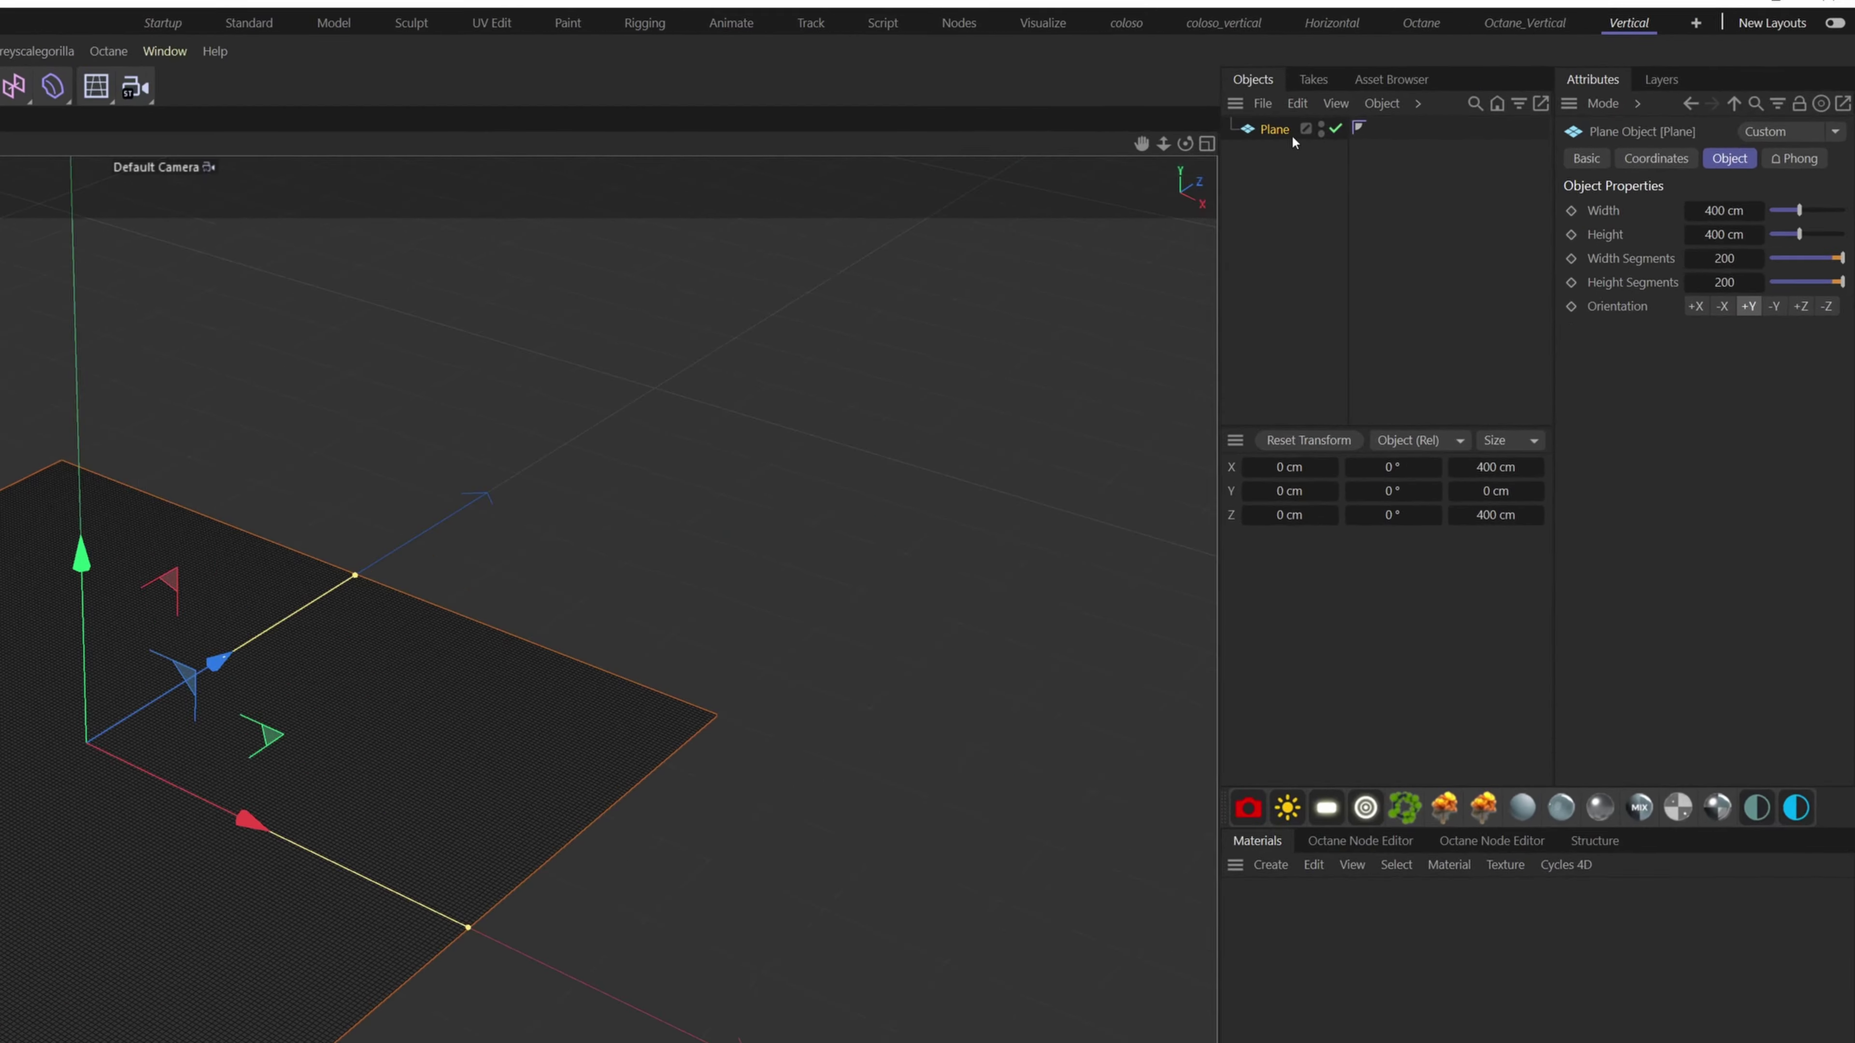
Add a Cloth simulation tag to the Plane and preview it falling on playback
right_click(1462, 97)
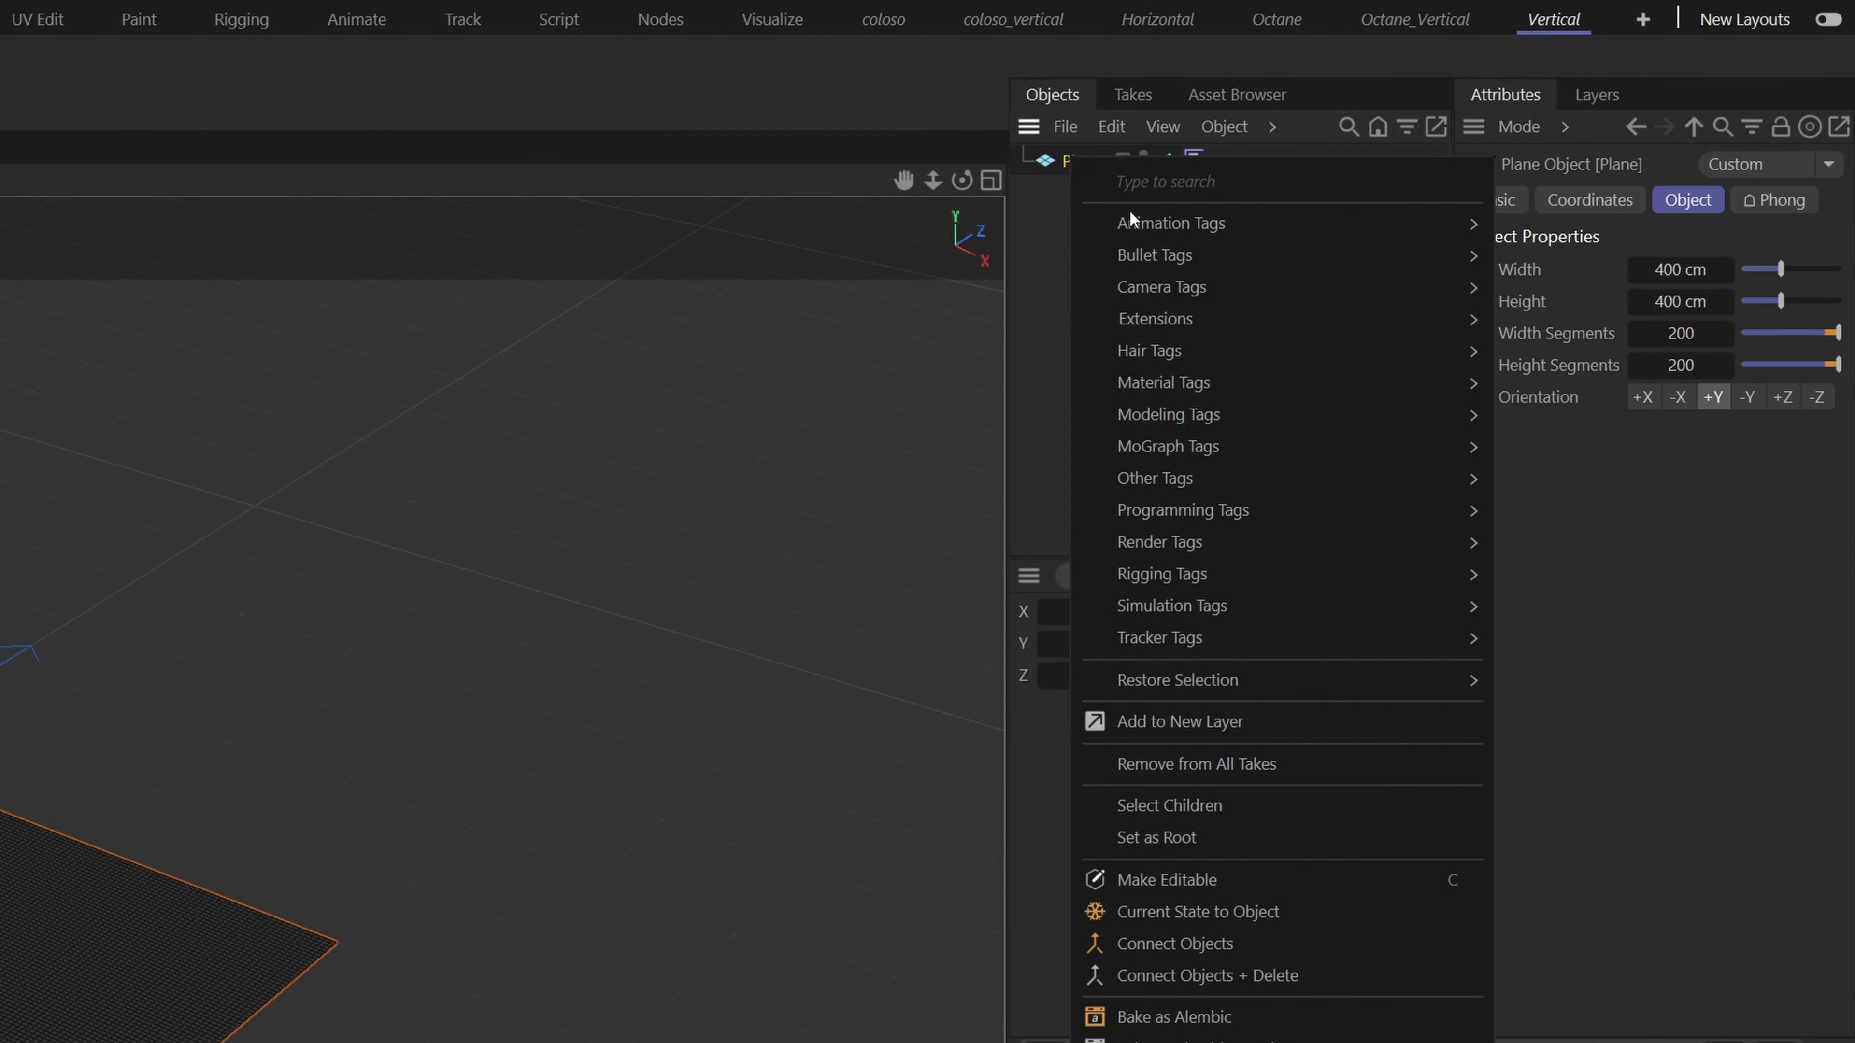
mouse_move(1404, 605)
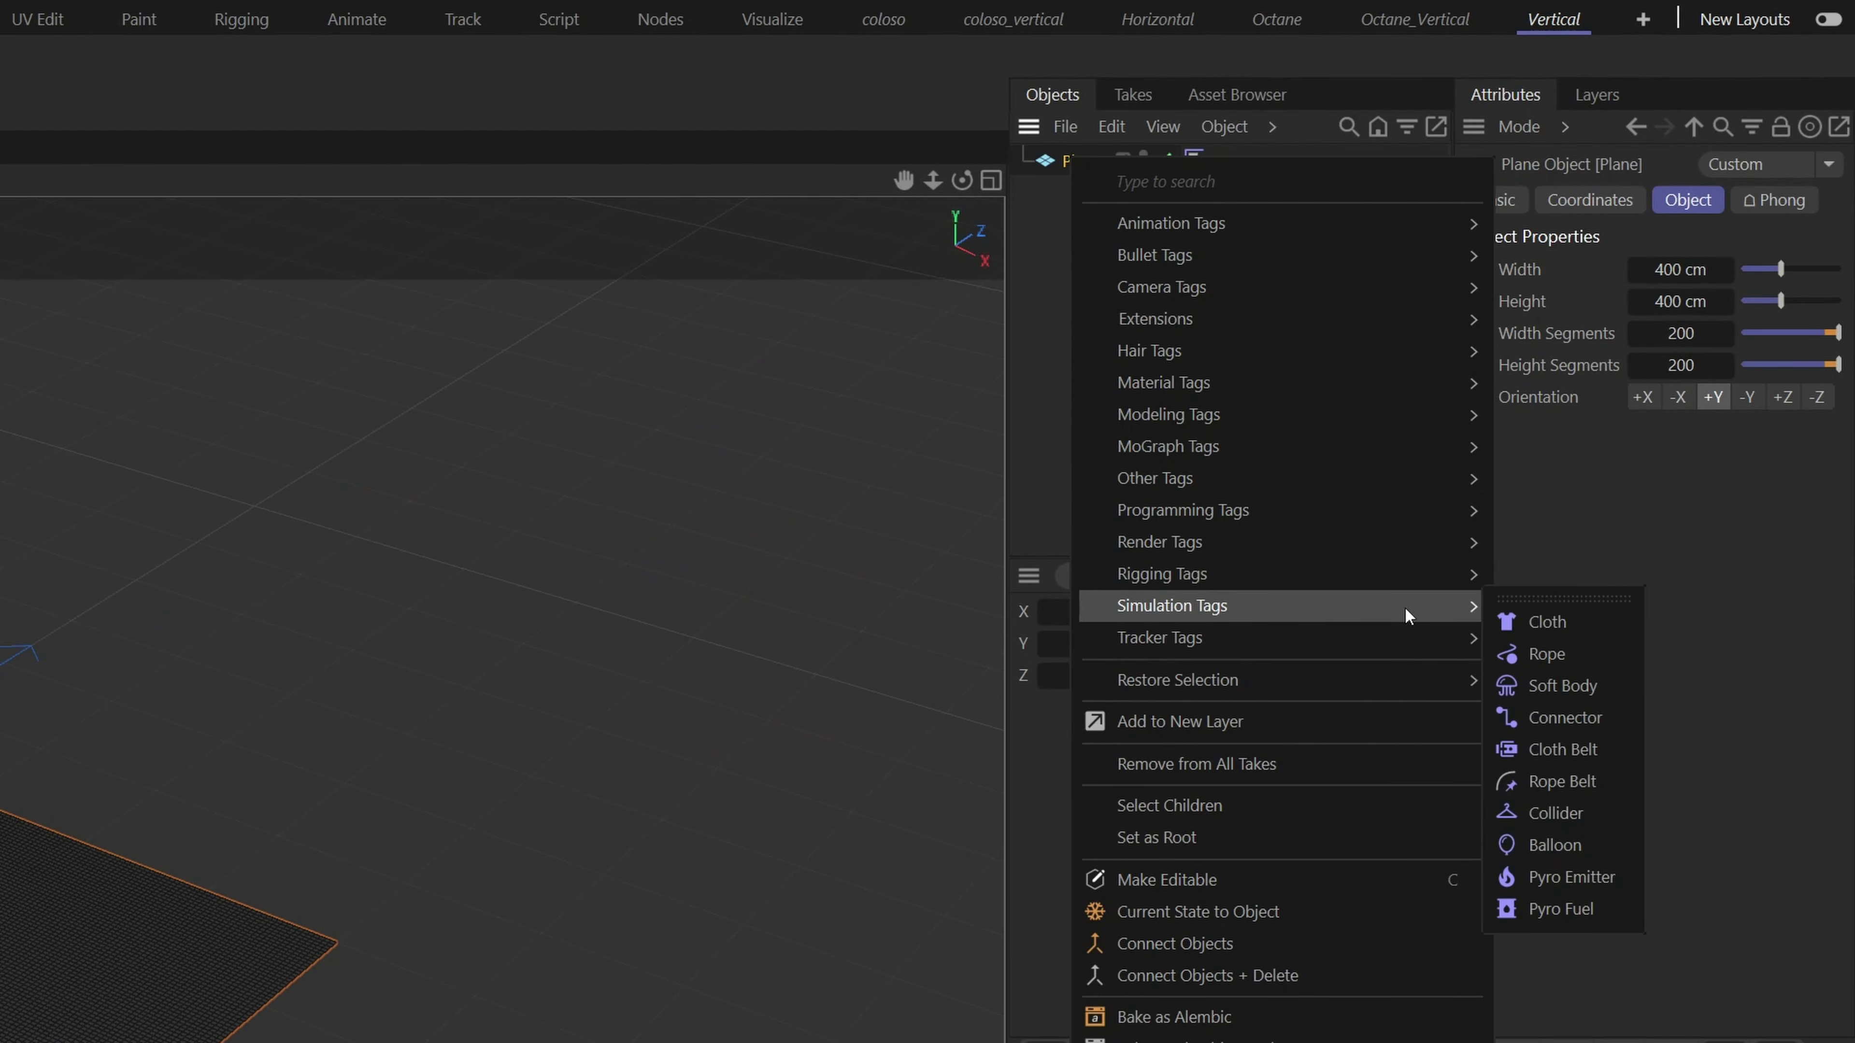
left_click(1560, 623)
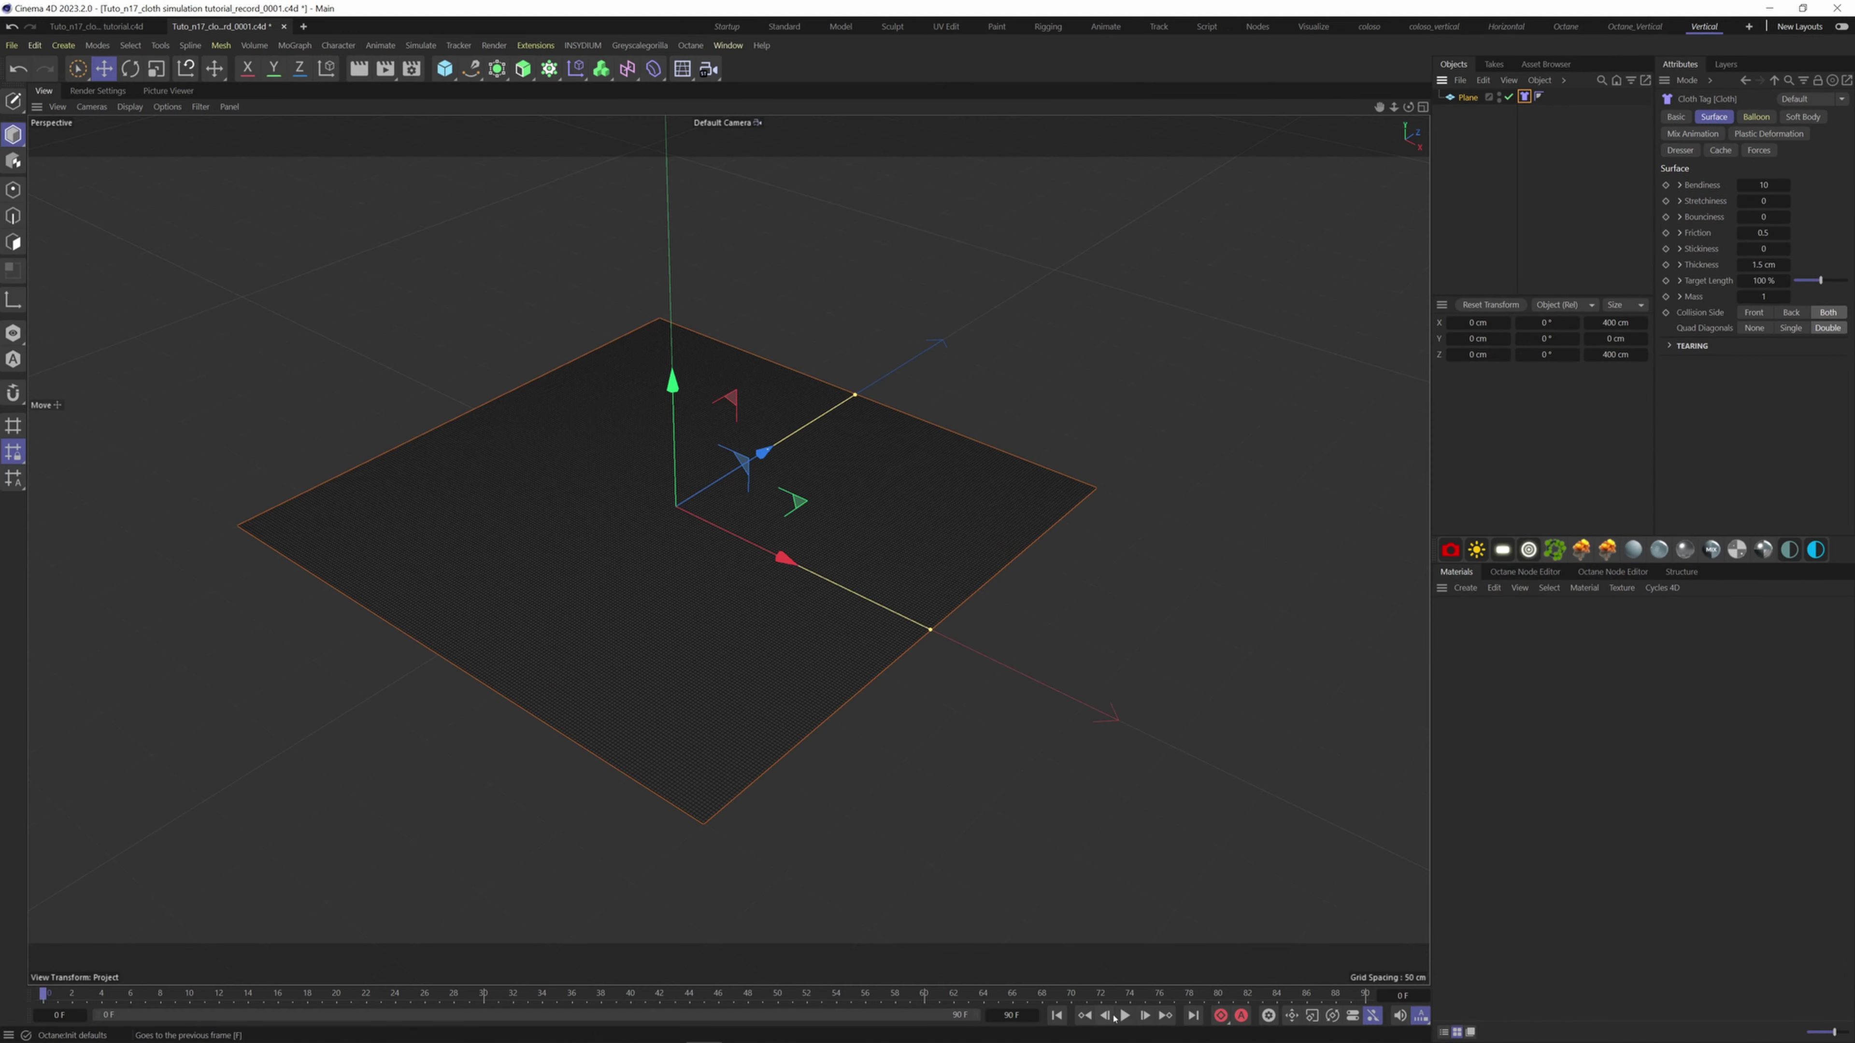
left_click(1124, 1017)
left_click(1123, 1018)
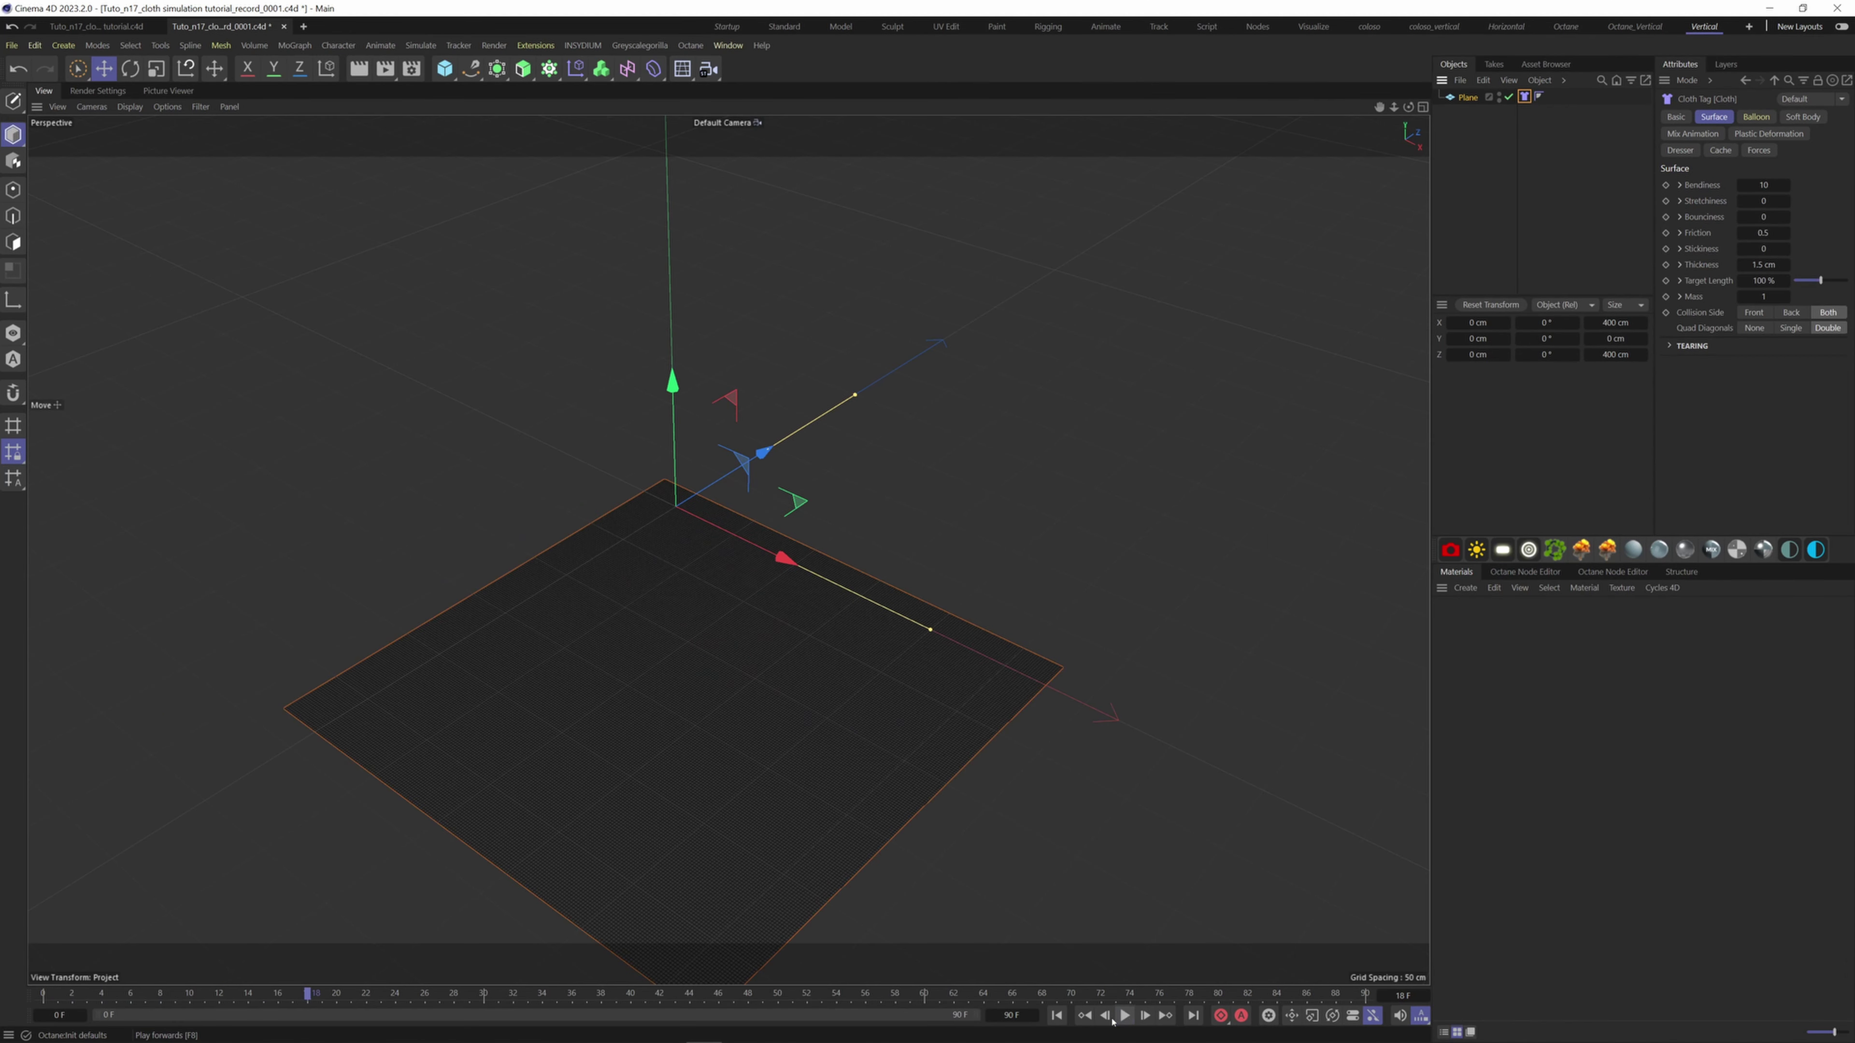
Rewind, set Project Settings Simulation Scene gravity to 0 cm, and replay to check the cloth
left_click(1057, 1016)
key("ctrl+d")
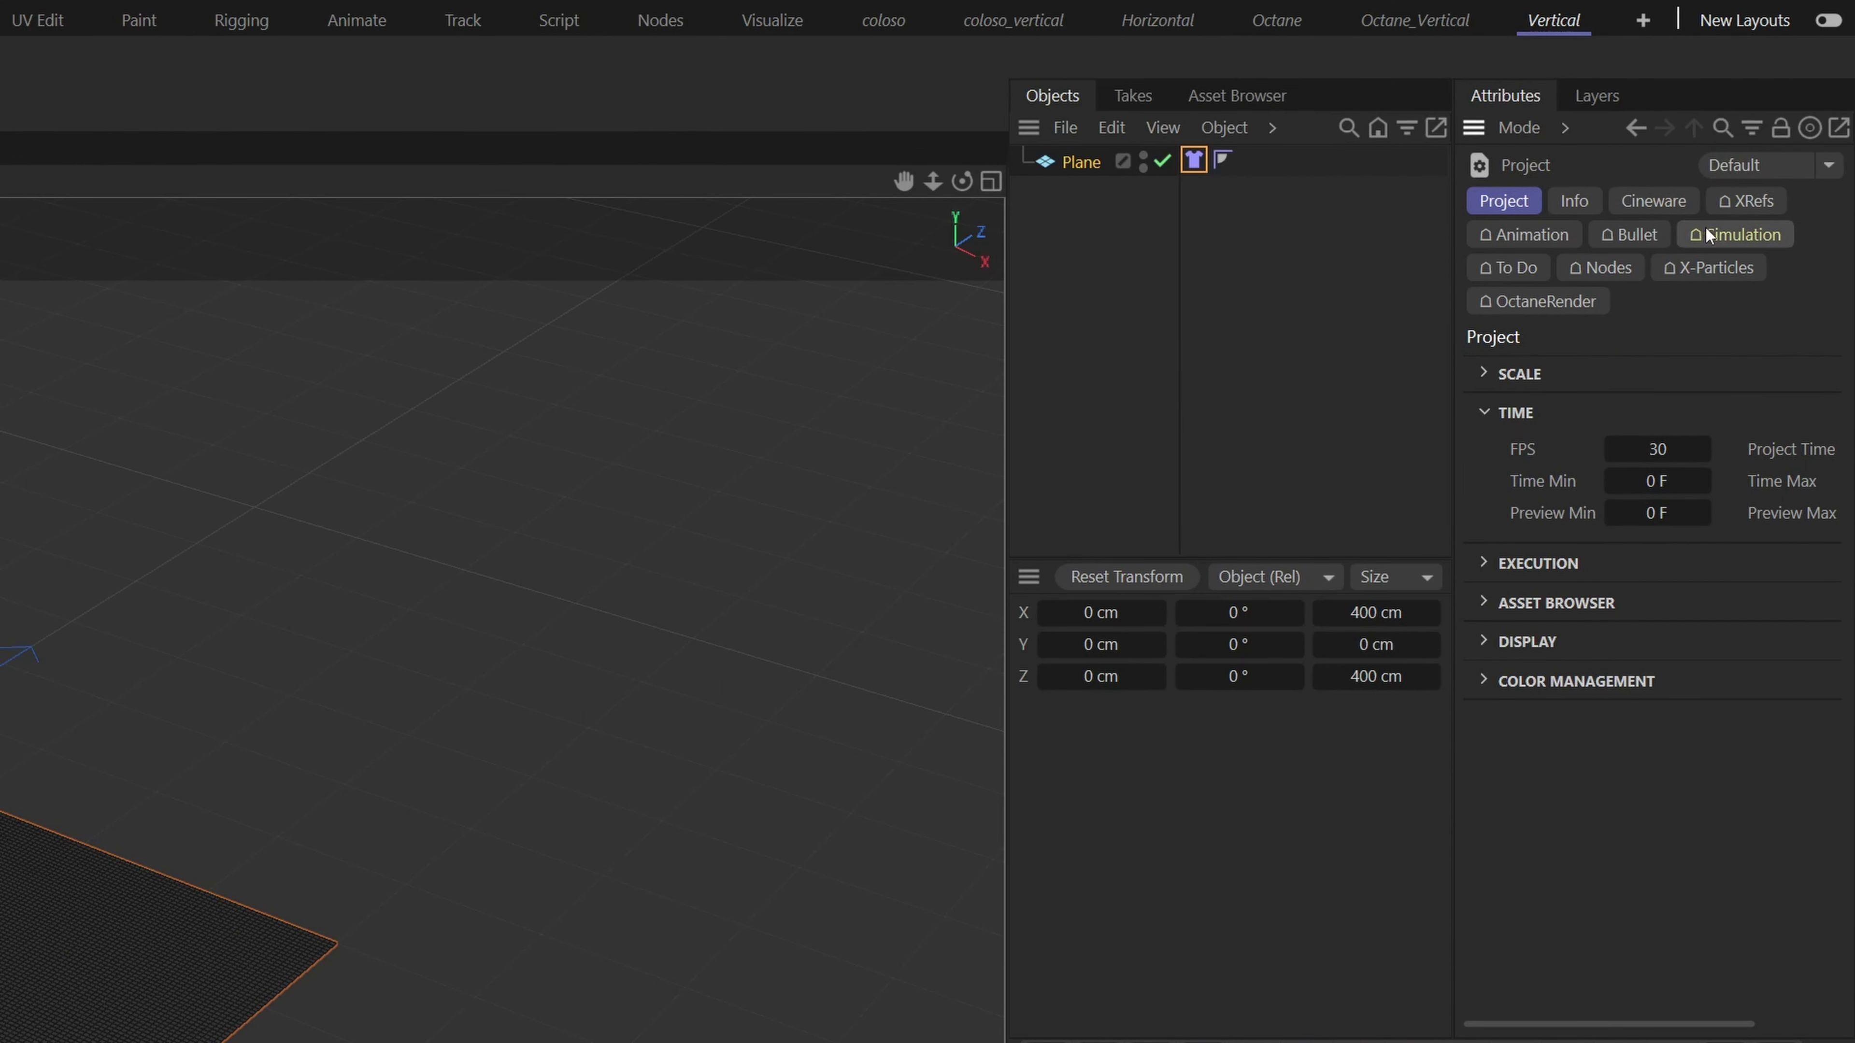
left_click(1716, 233)
left_click(1499, 371)
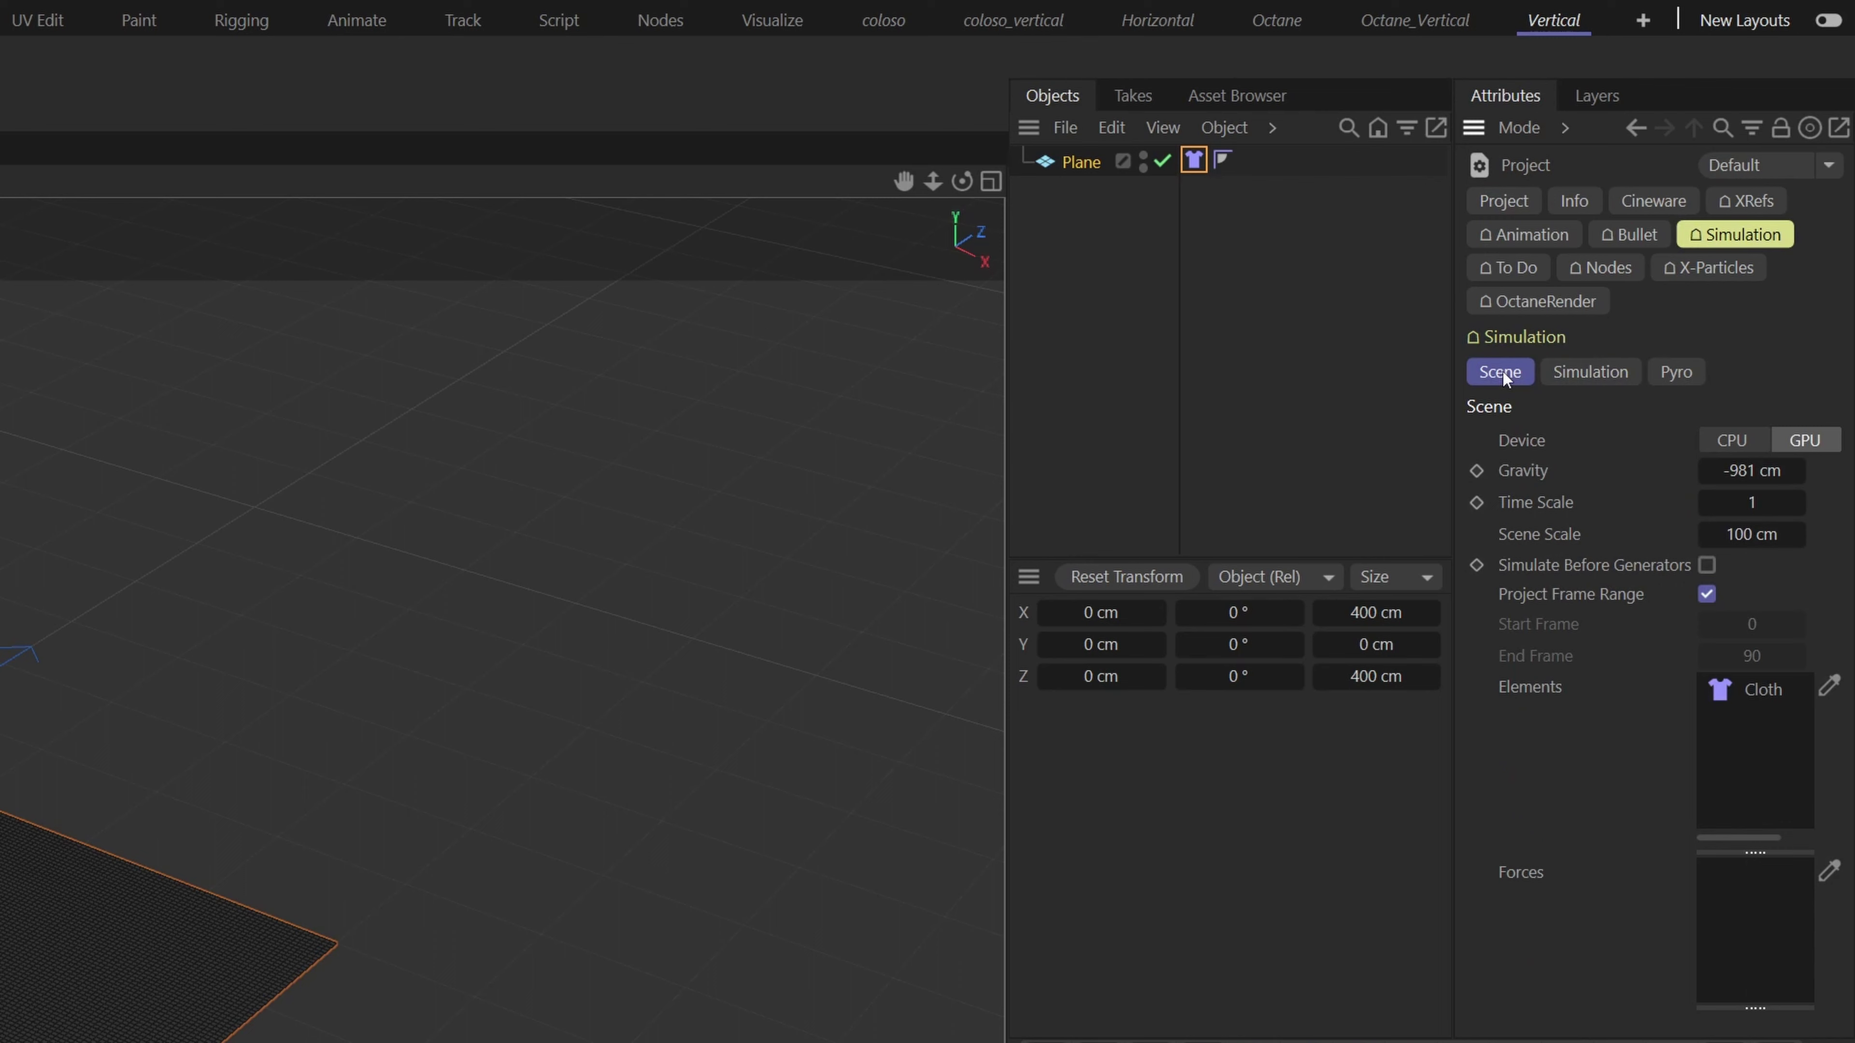
left_click(1738, 471)
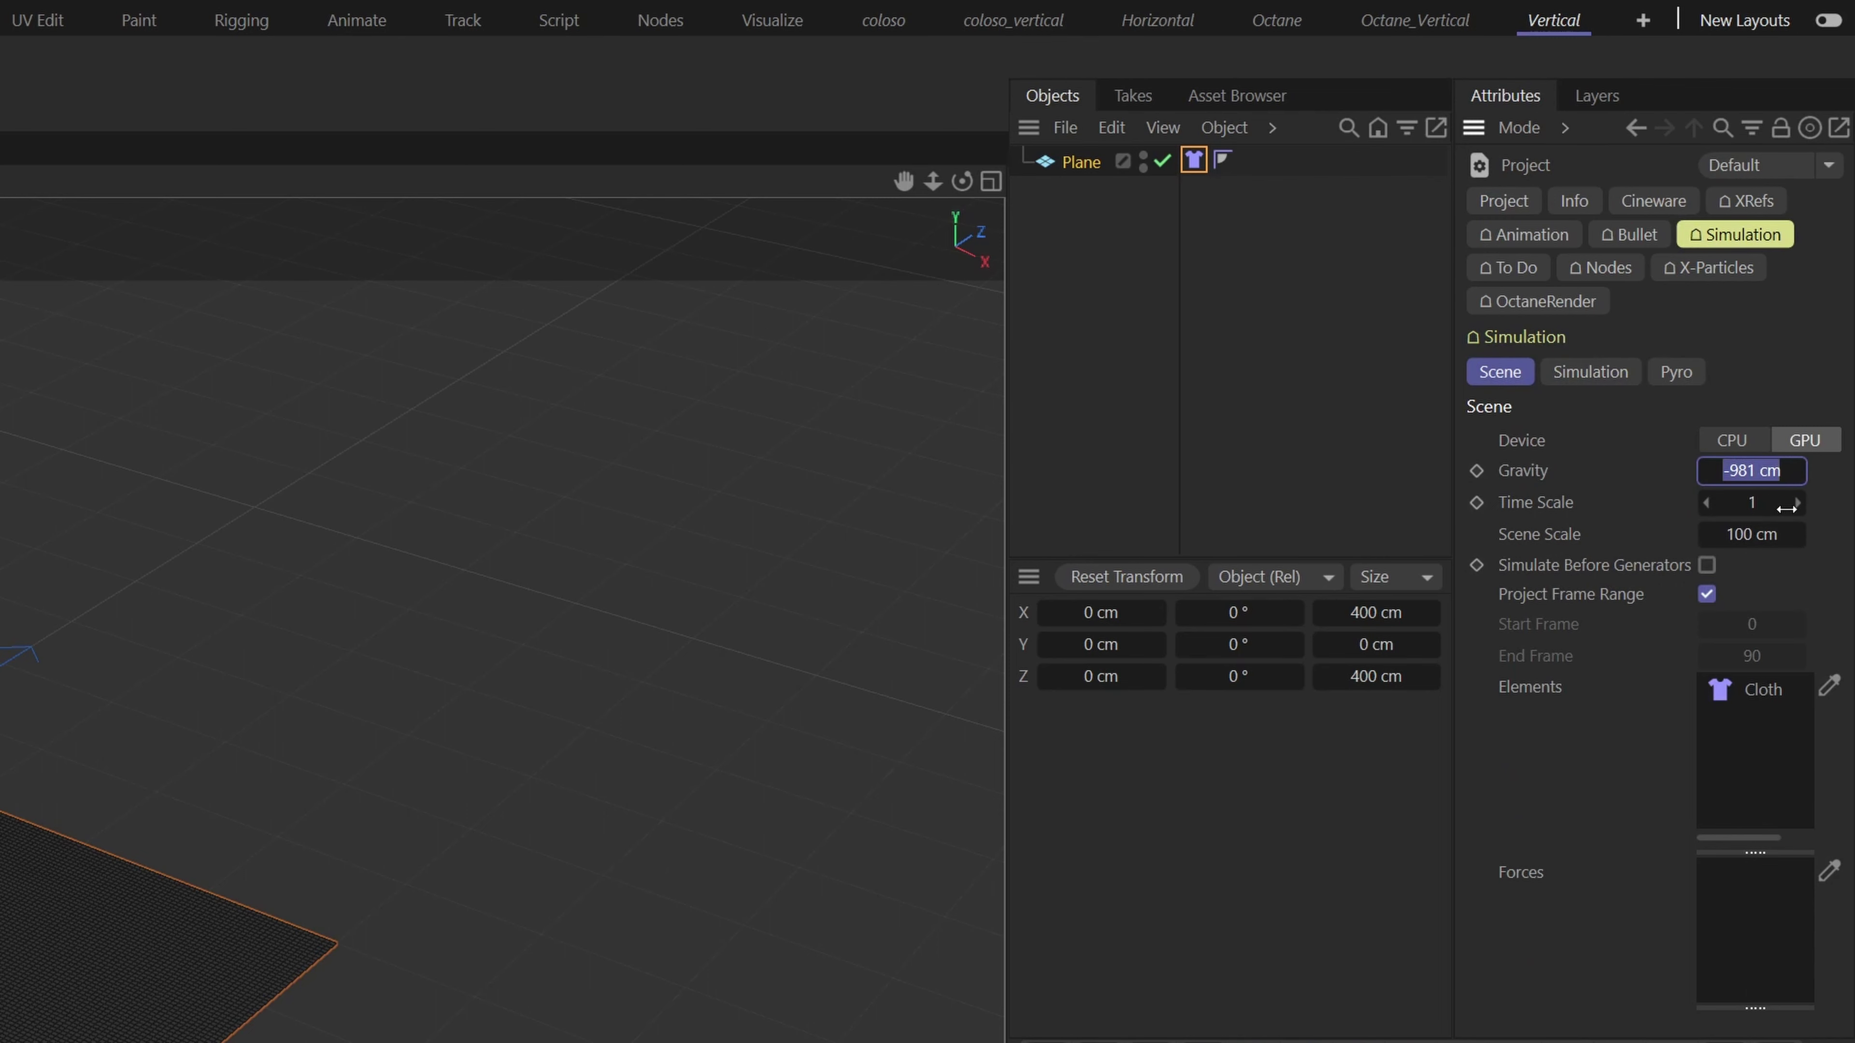
type("0")
key("Return")
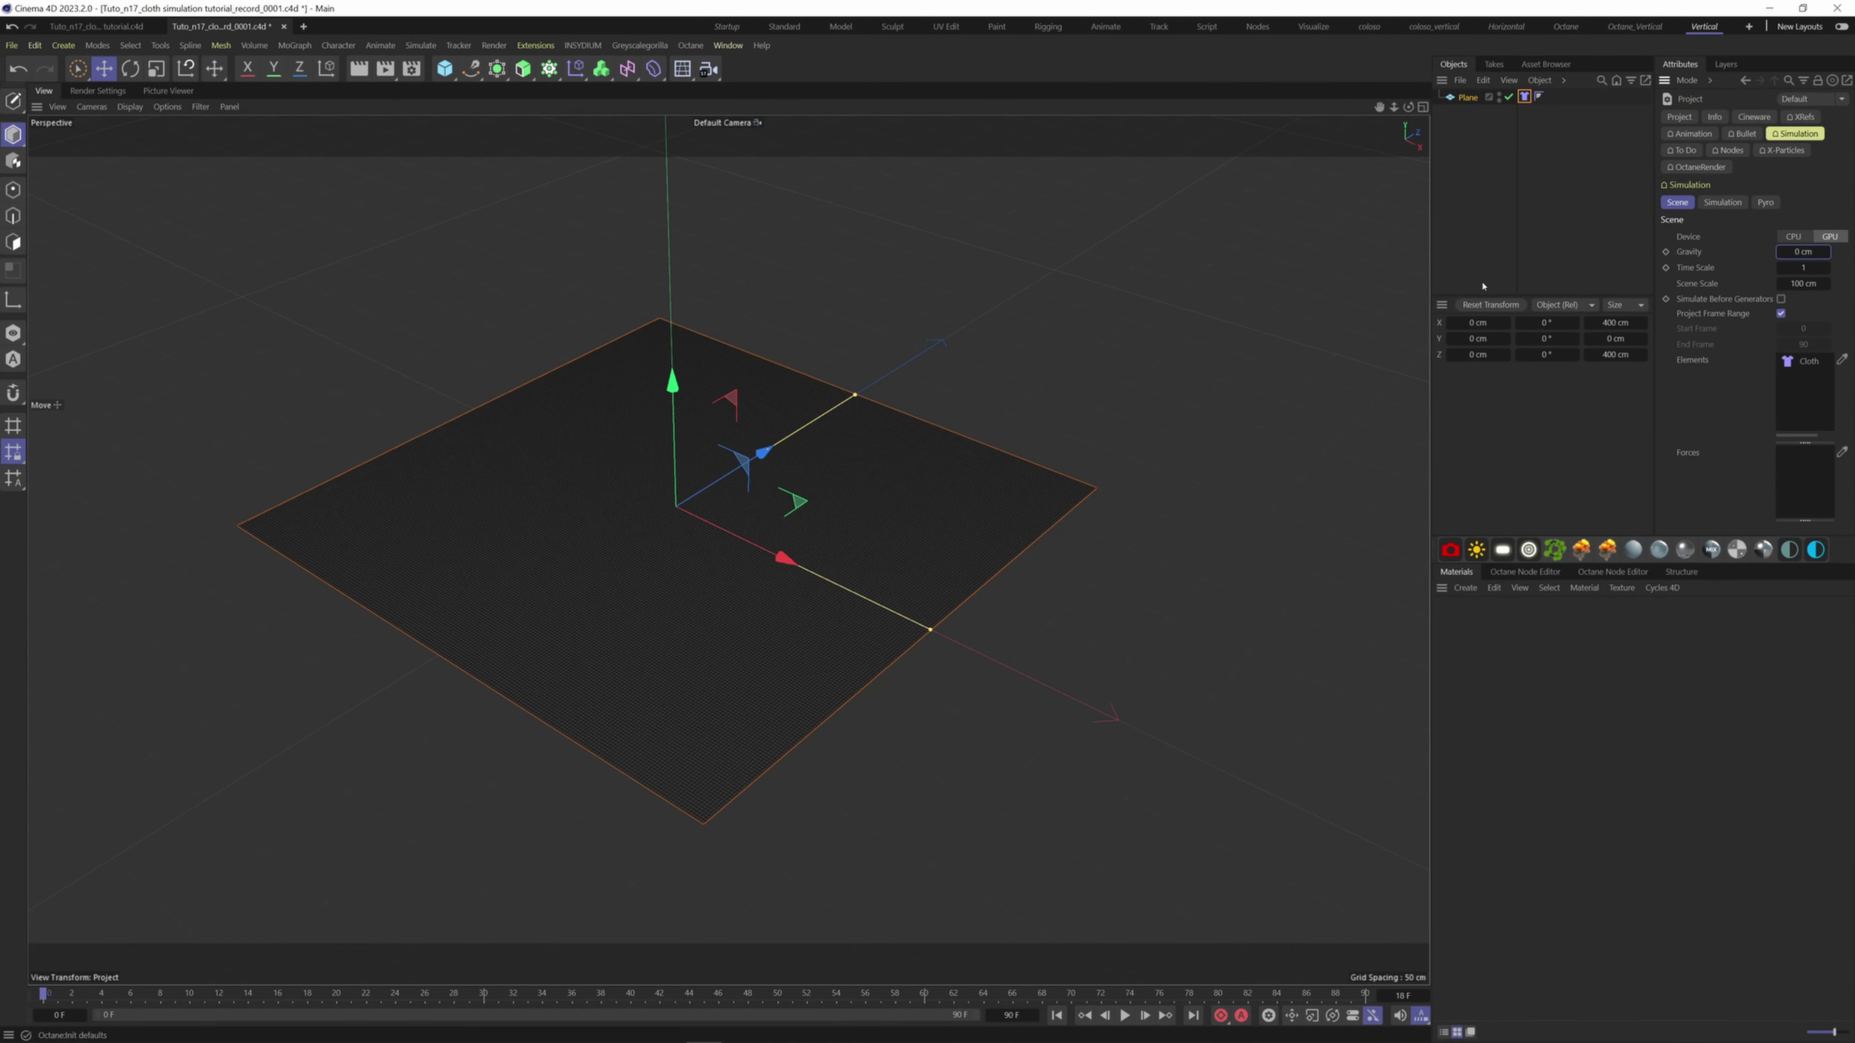
key("F8")
key("F8")
Rewind to frame 0 and add a Turbulence force from Simulate > Forces
left_click(1056, 1002)
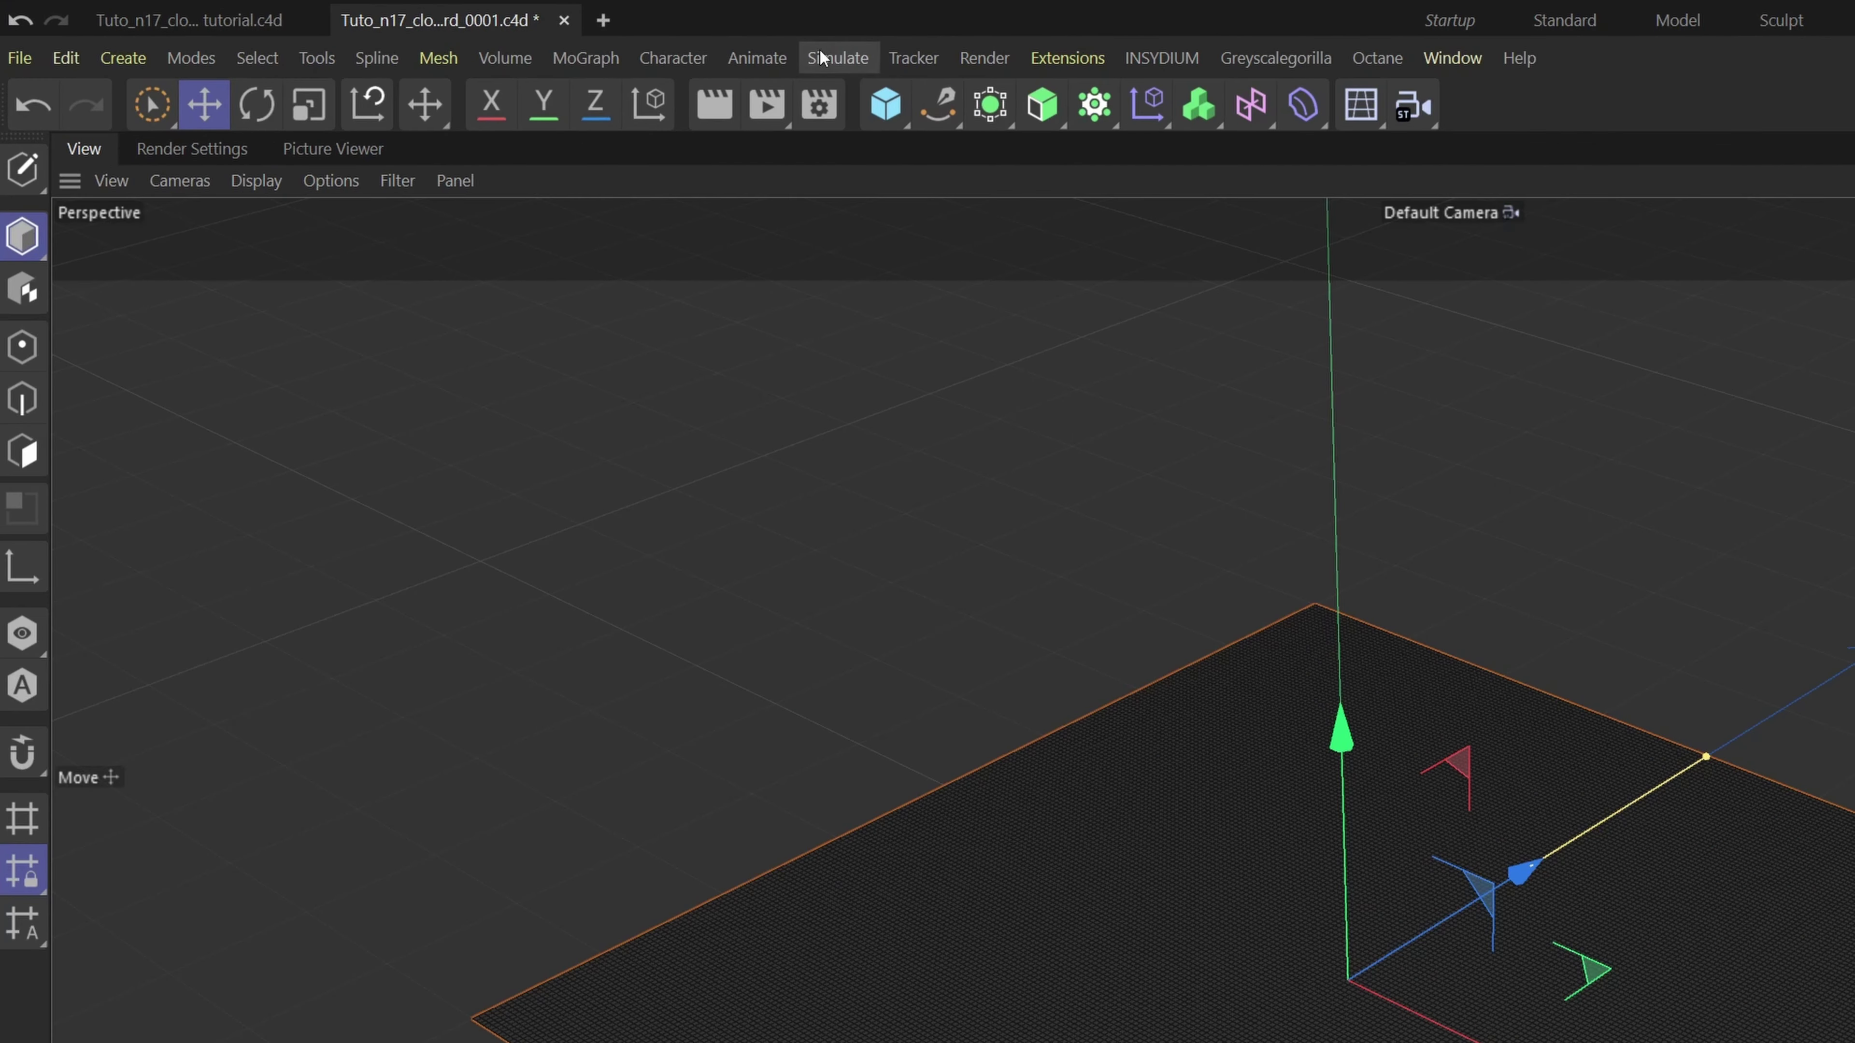
left_click(413, 43)
mouse_move(417, 72)
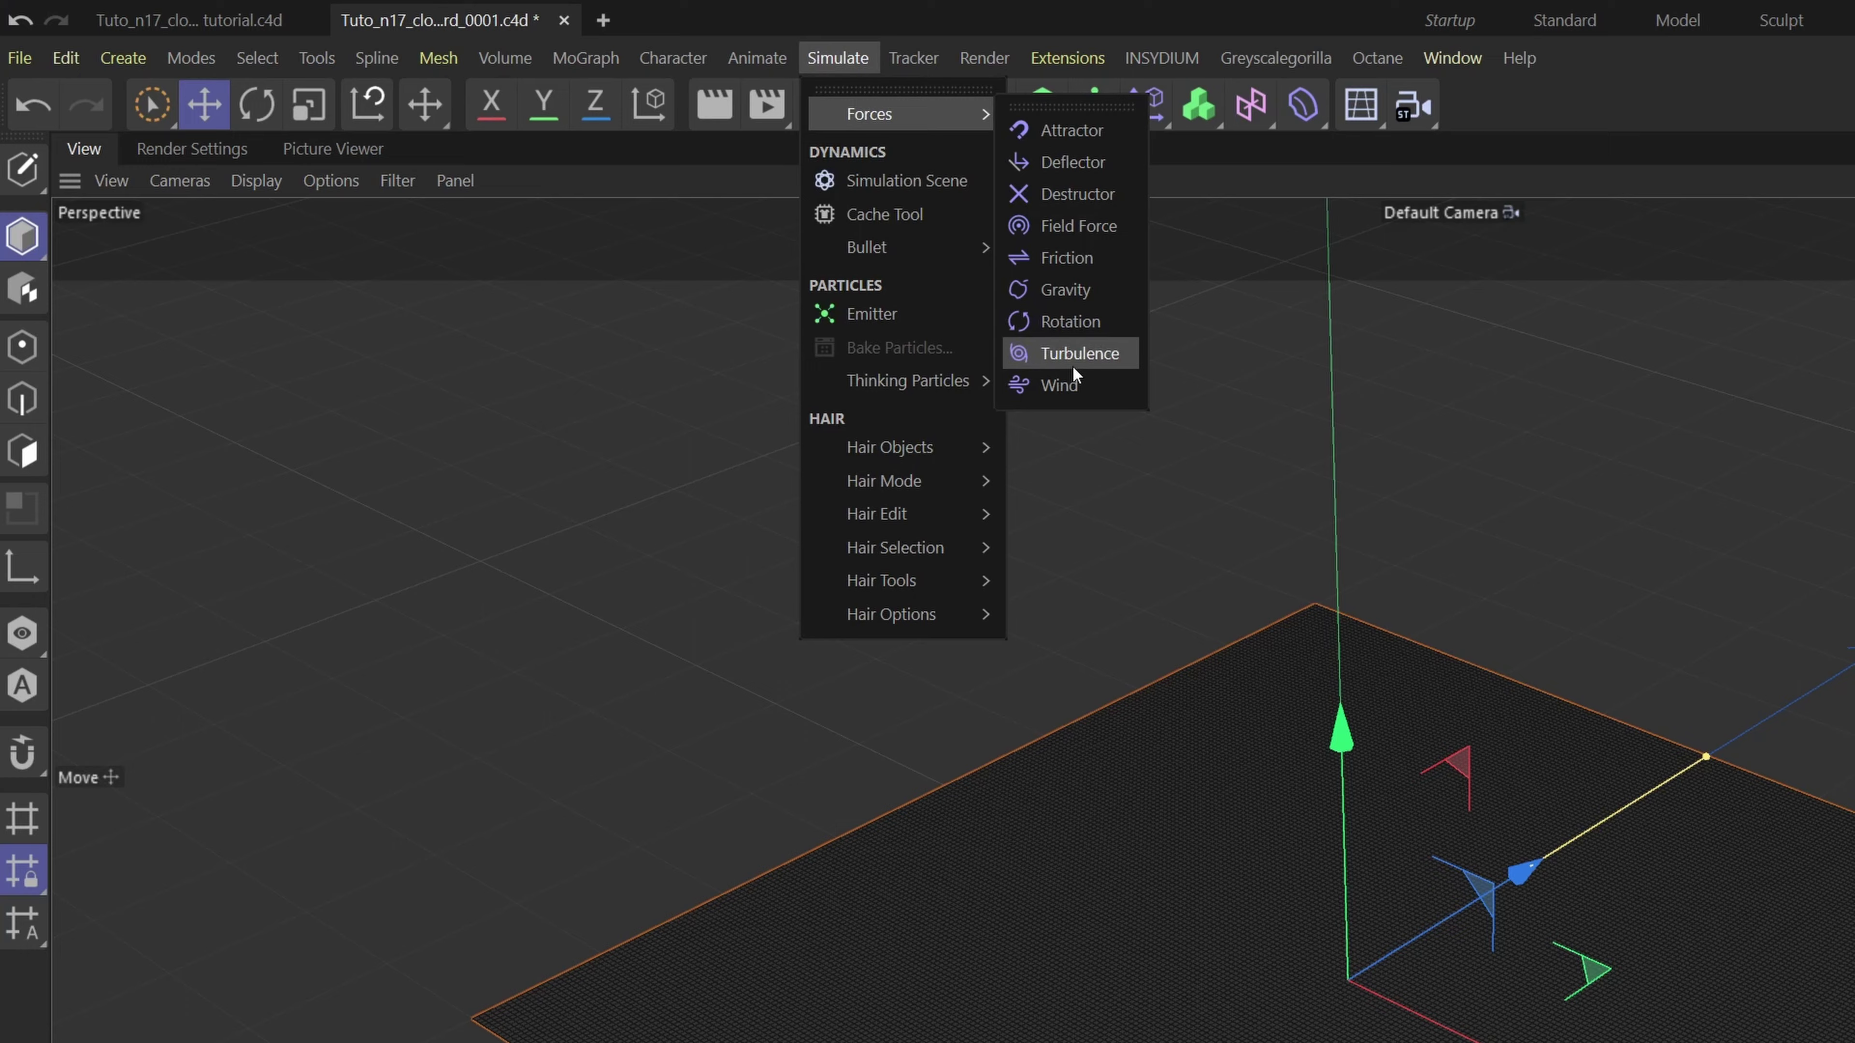
left_click(1081, 354)
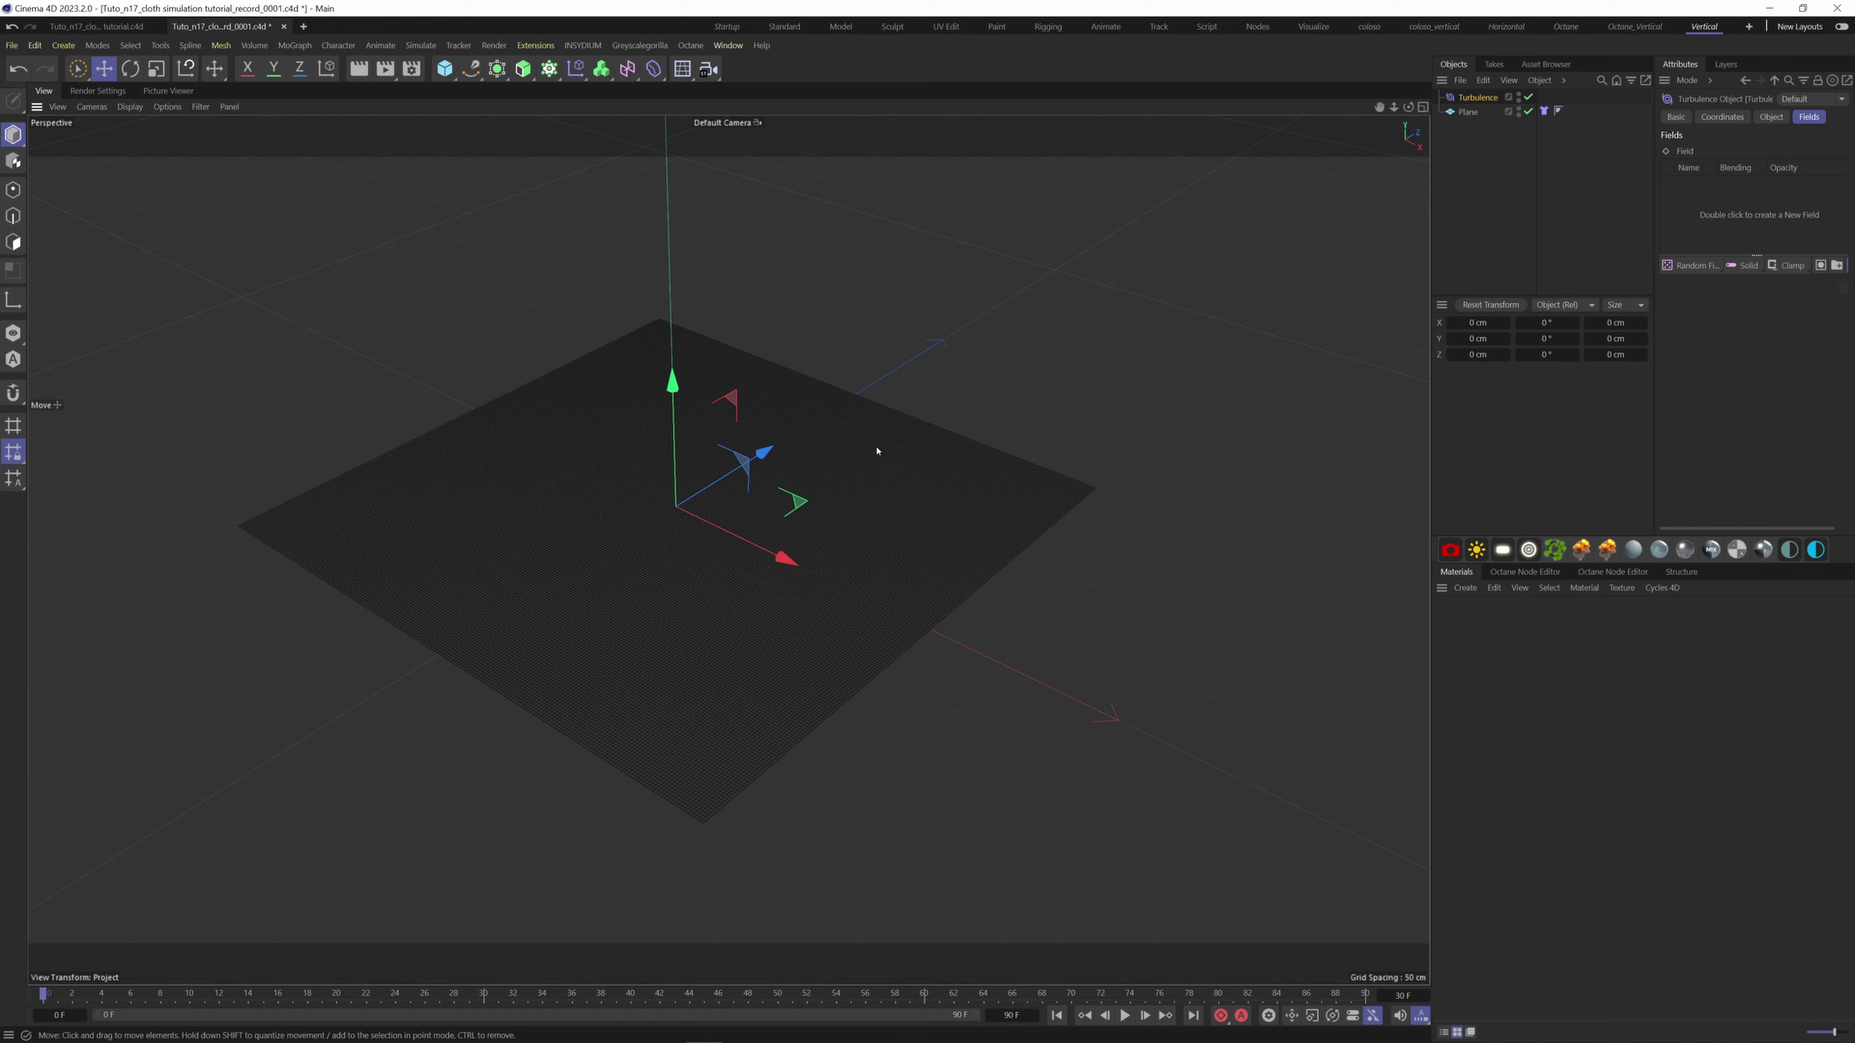
Set the Turbulence strength to 2 cm, scale 10 % and frequency 6 %
left_click(1771, 117)
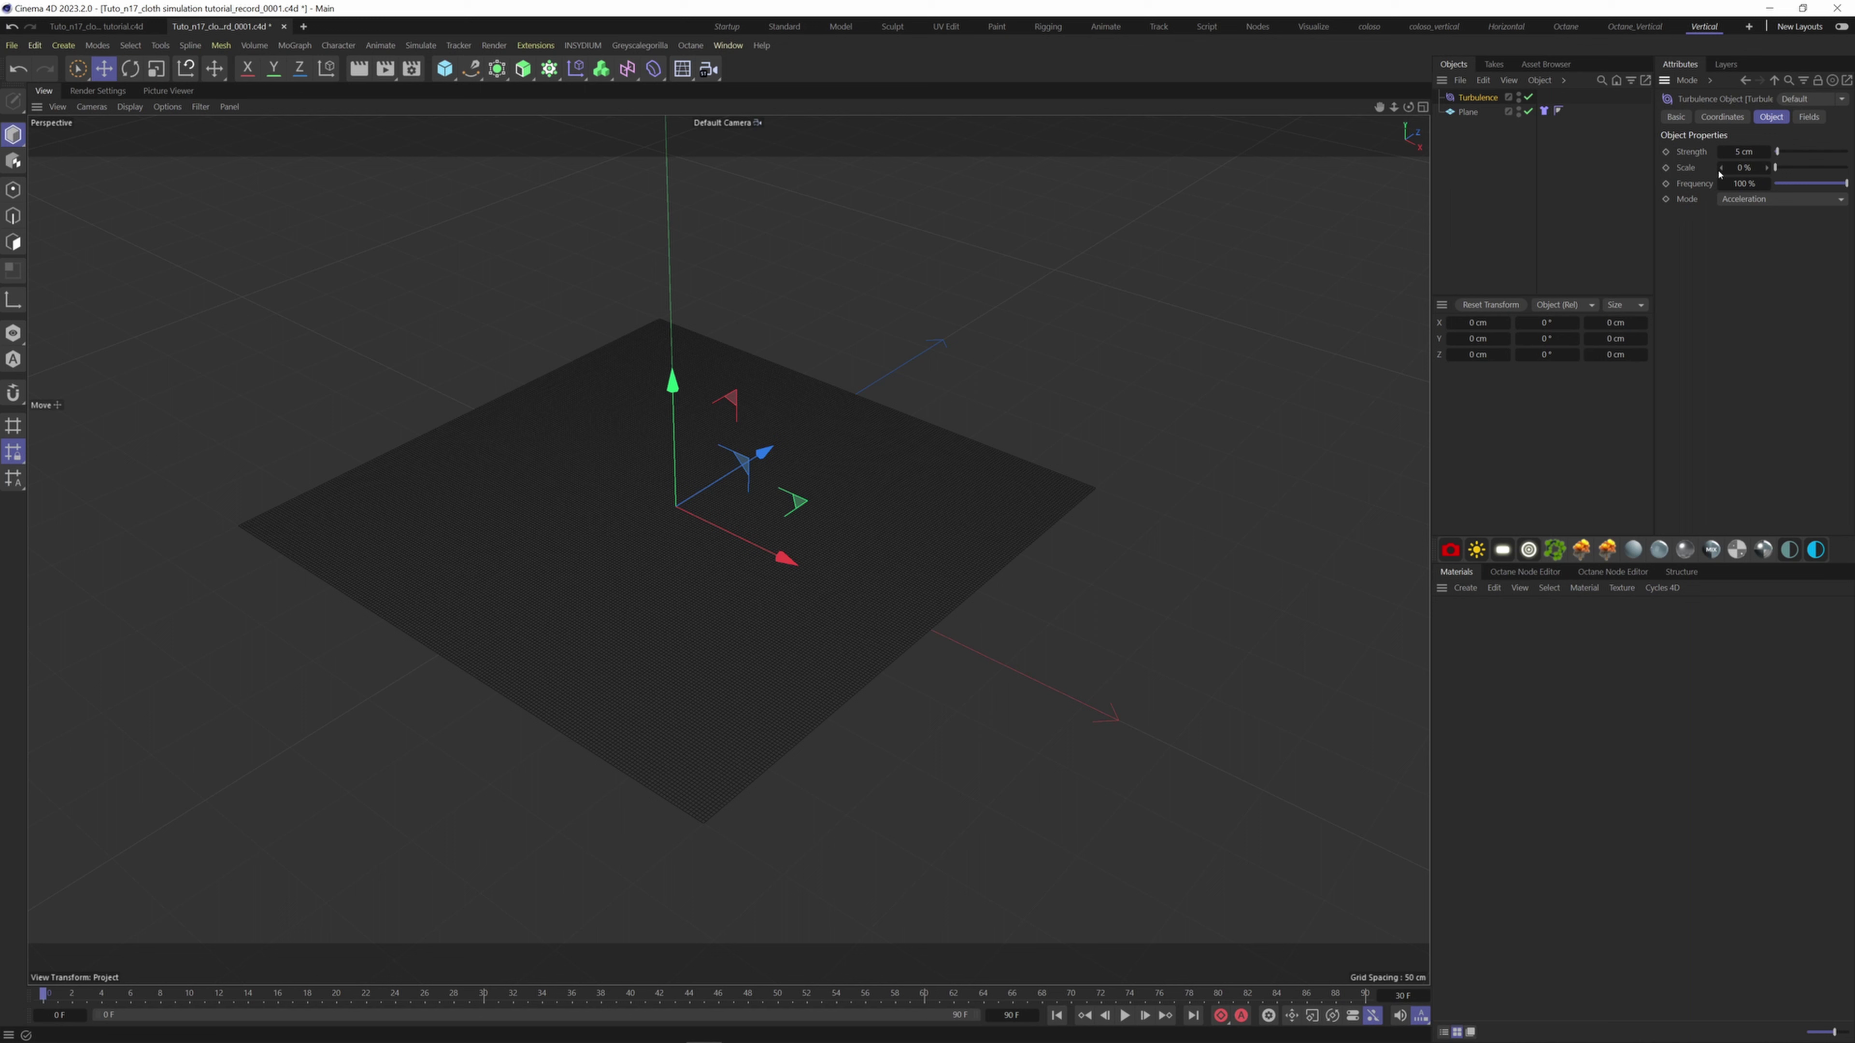
left_click(1742, 151)
type("2")
key("Tab")
key("Tab")
type("6")
key("Return")
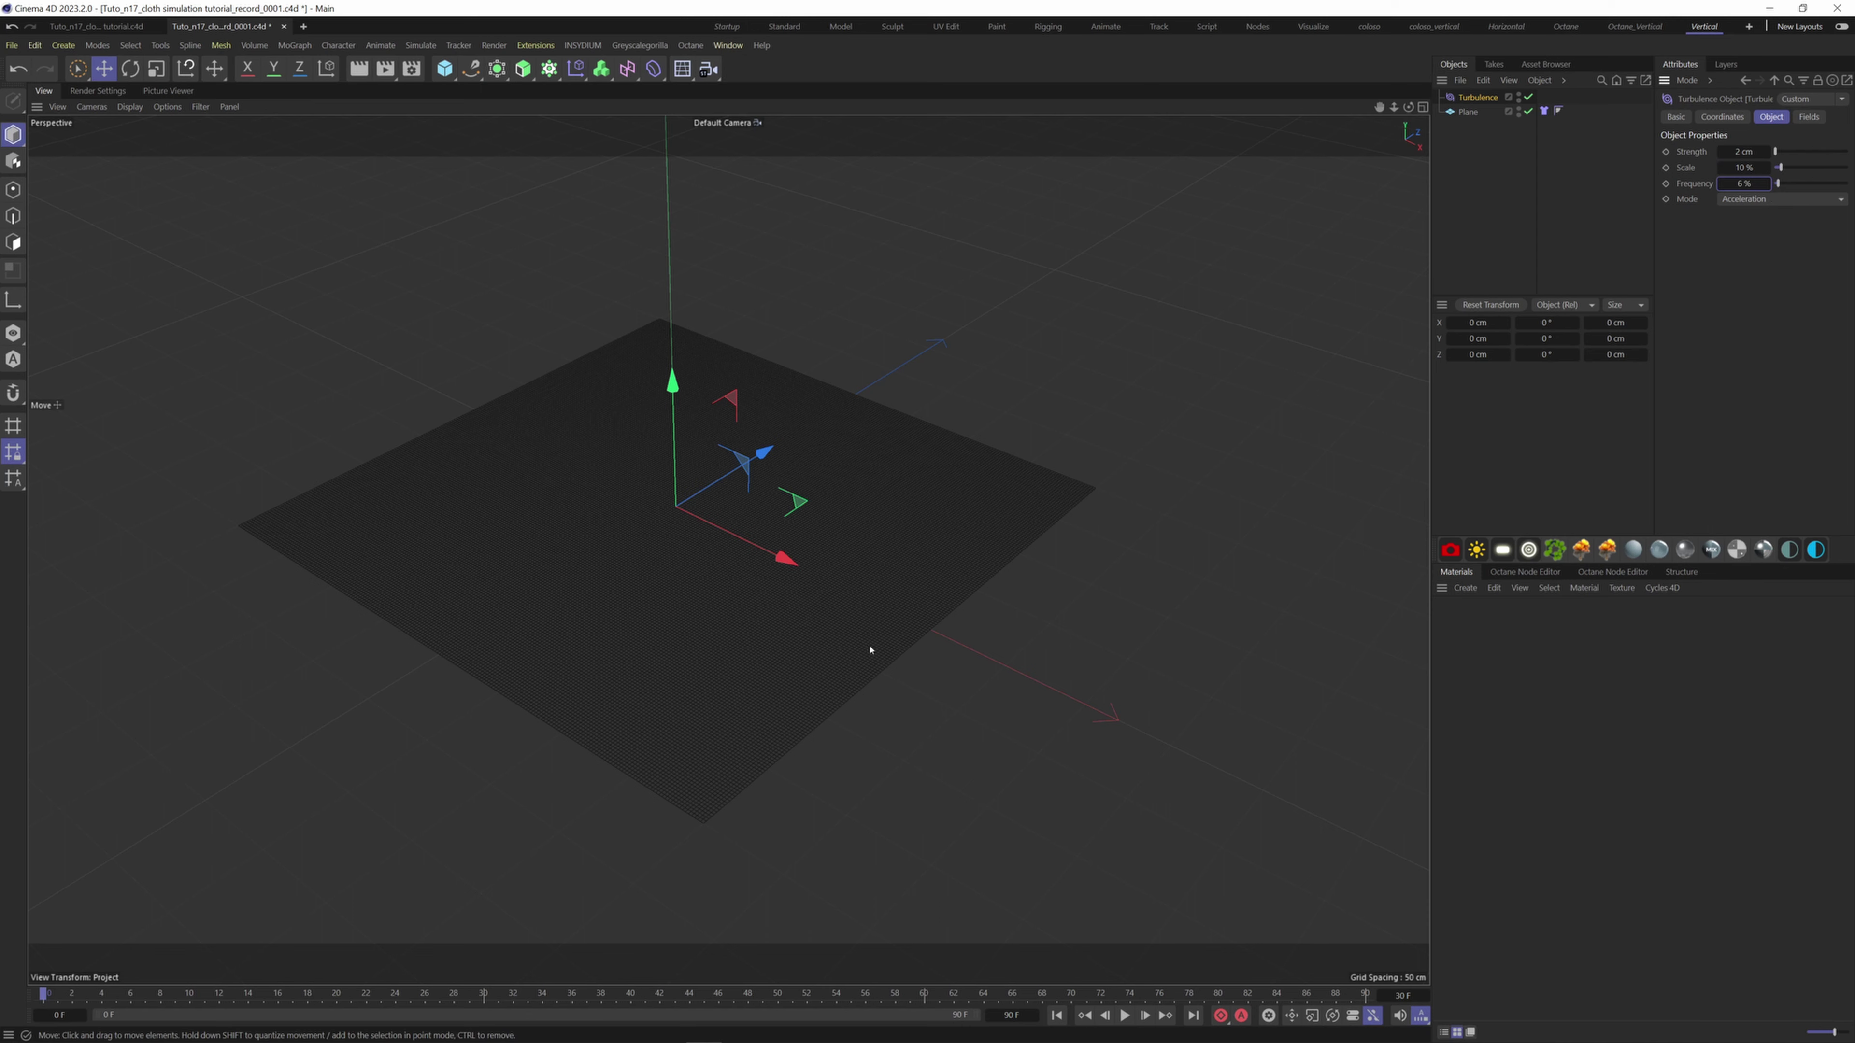
Play the turbulence simulation while orbiting to a lower, flatter view of the cloth
left_click_drag(869, 646, 823, 667, "alt")
left_click(1124, 1016)
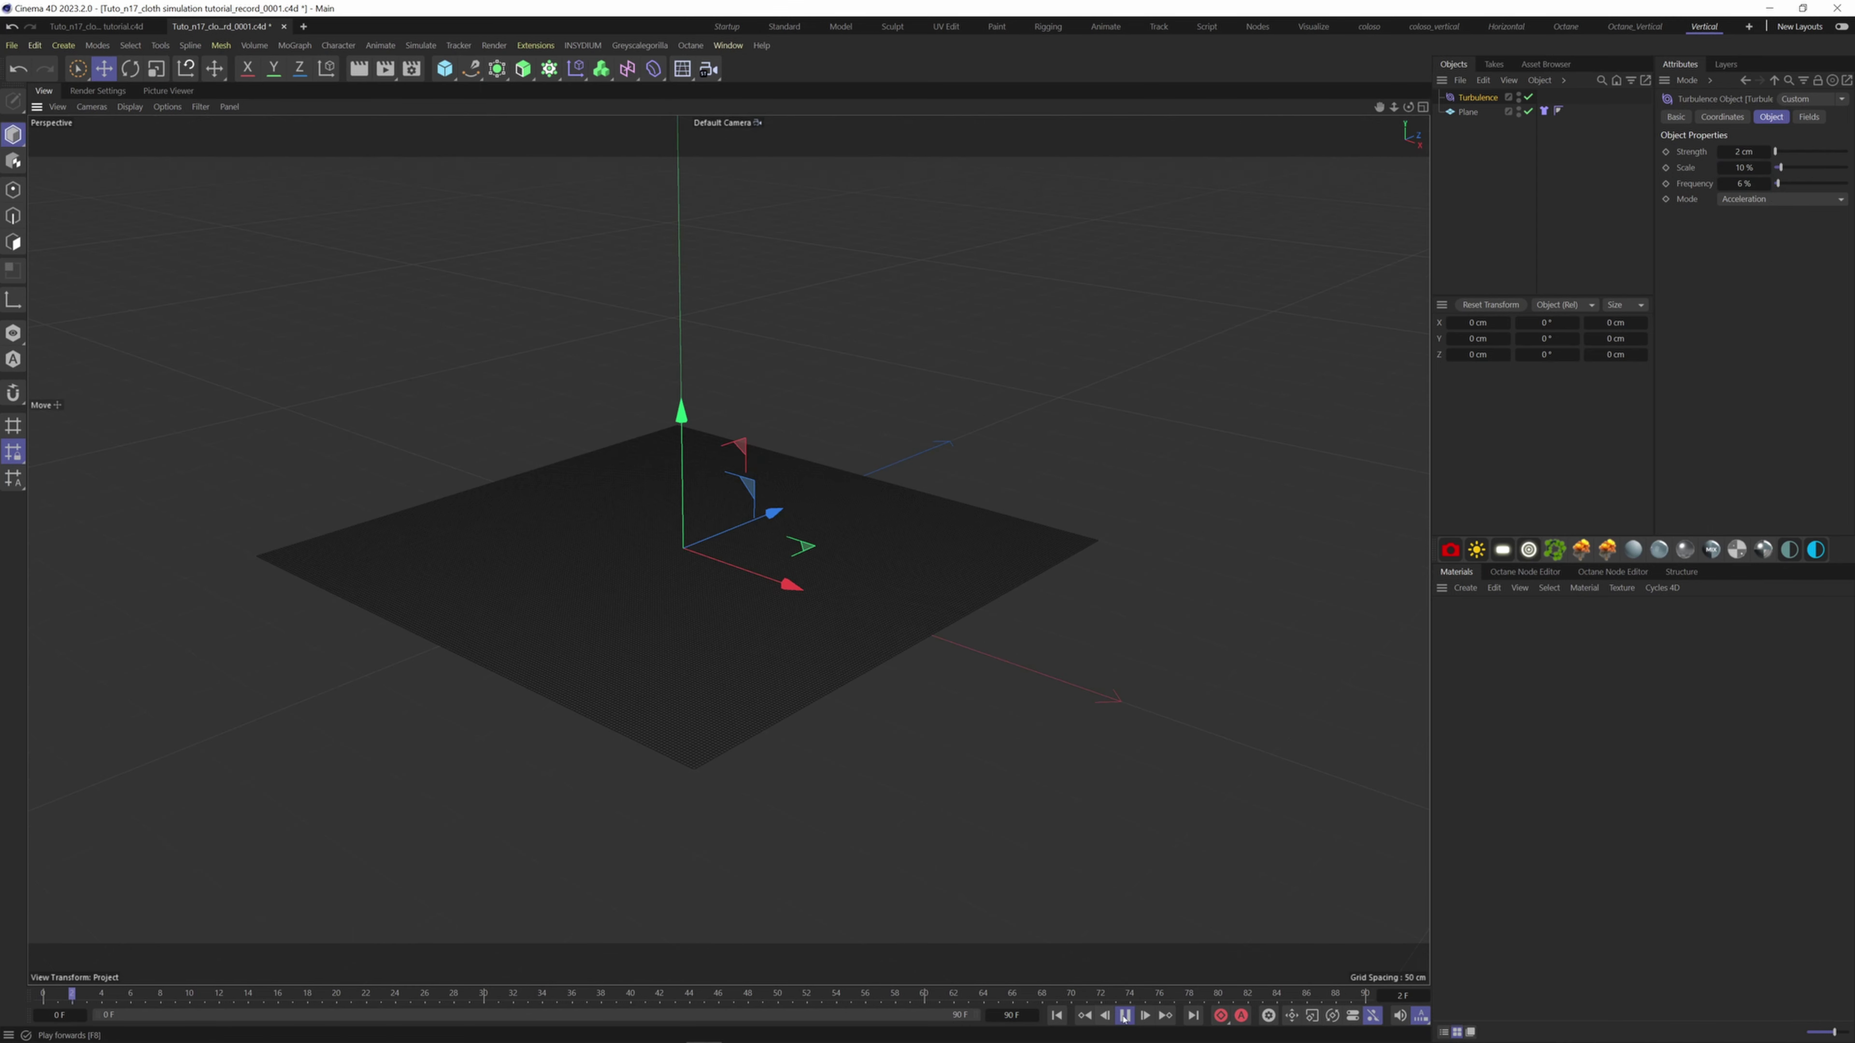
scroll(676, 618, "up", 5)
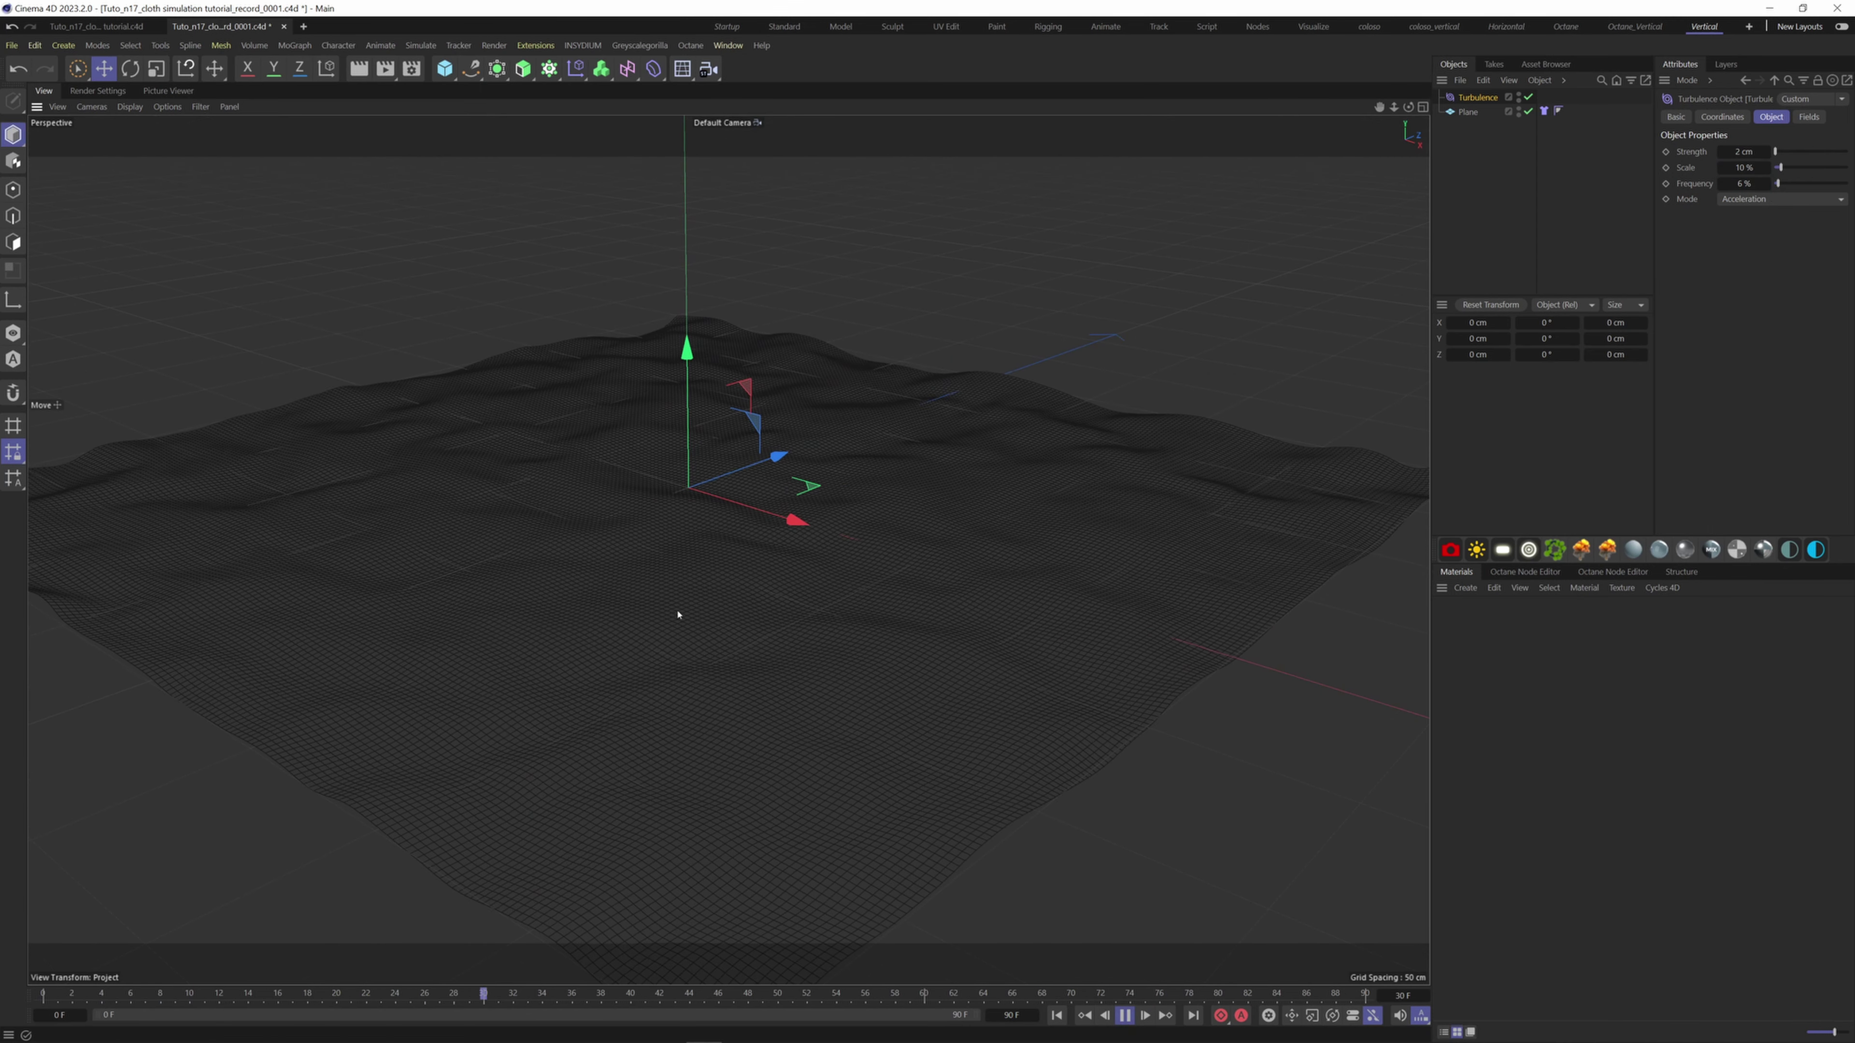
left_click_drag(678, 615, 621, 572, "alt")
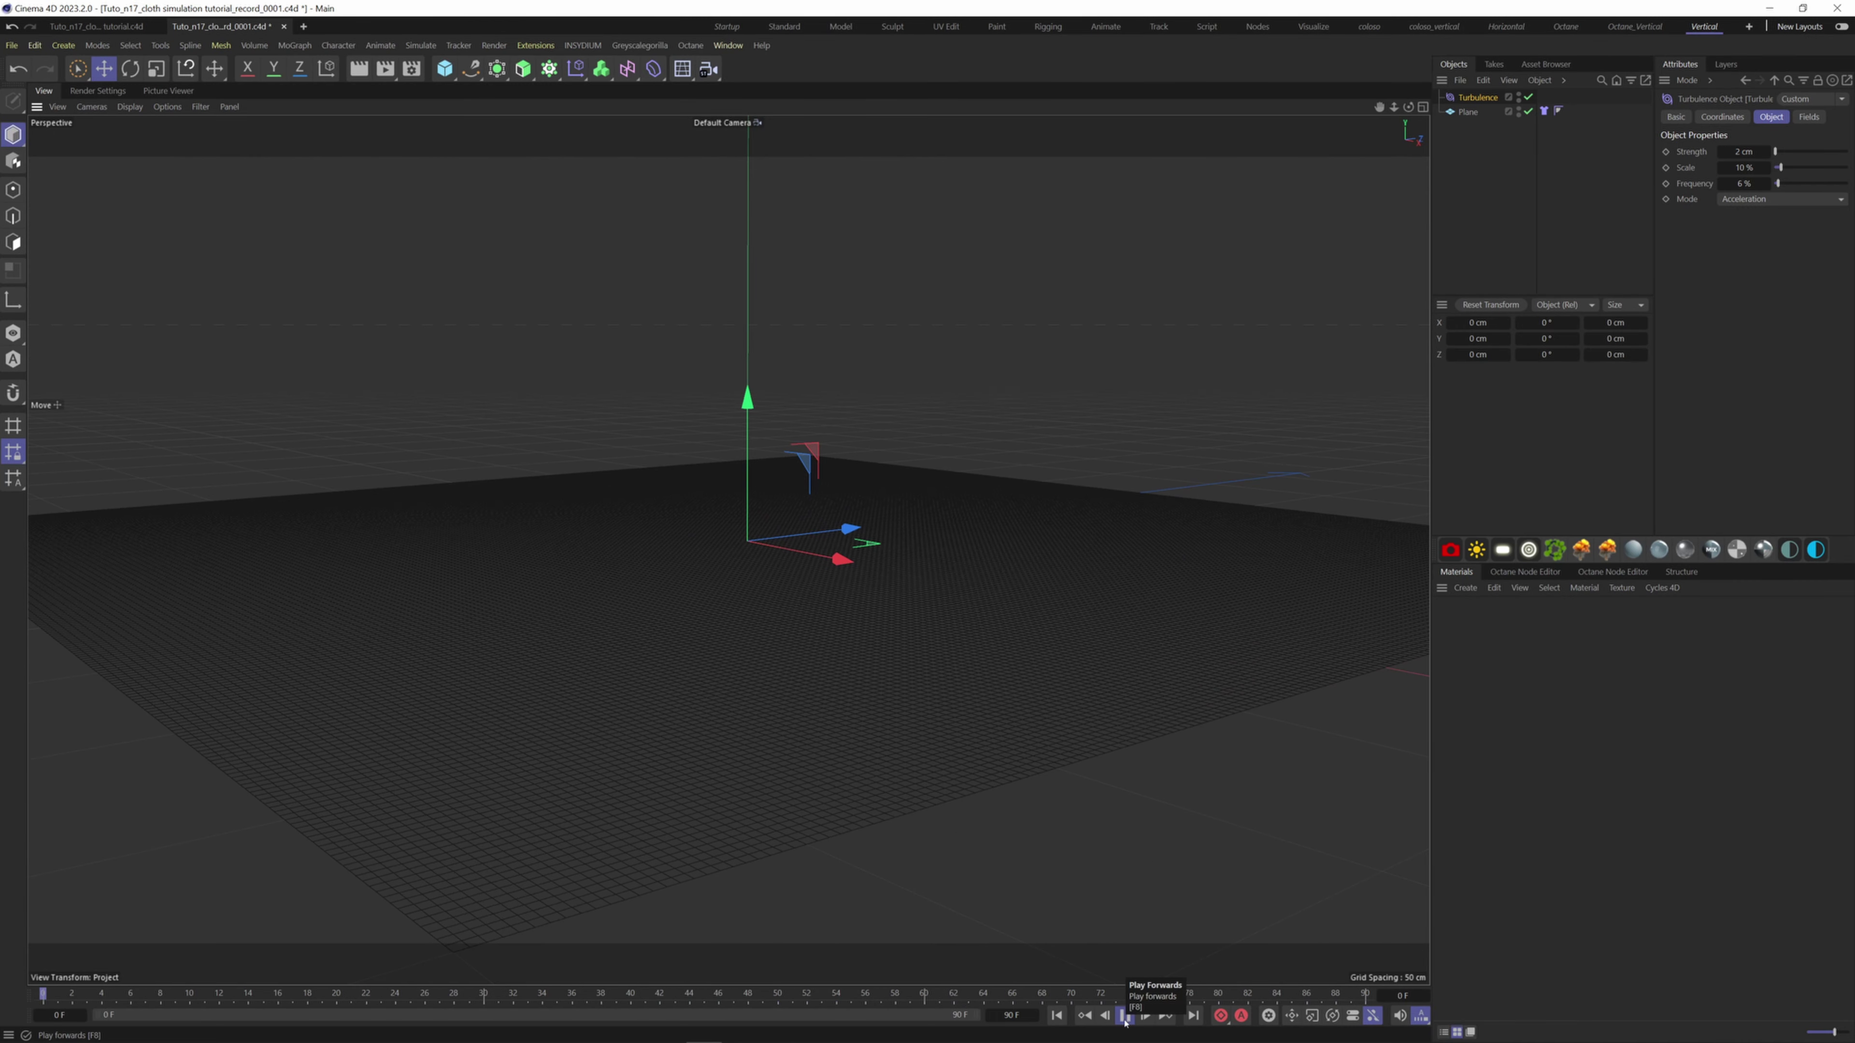
left_click(1124, 1017)
Set the animation end frame to 200 and replay the longer simulation
key("Return")
left_click(1125, 1016)
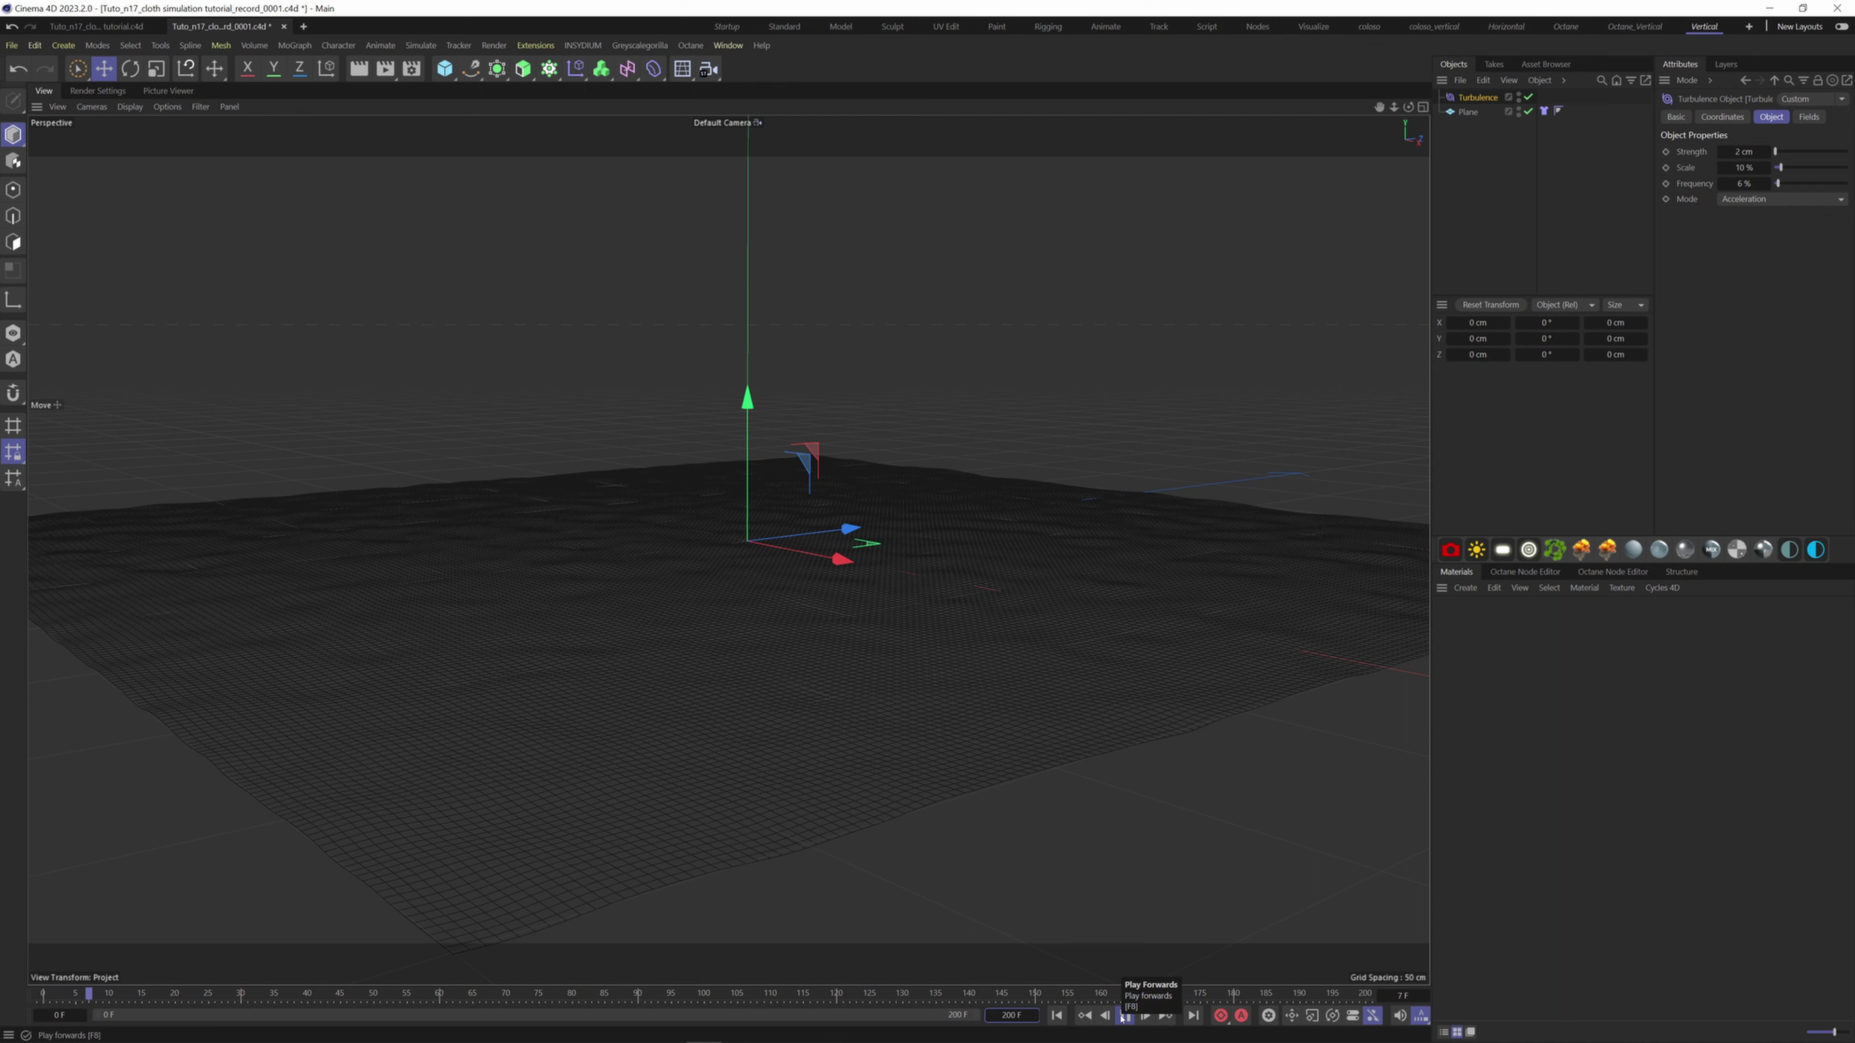
left_click(1125, 1018)
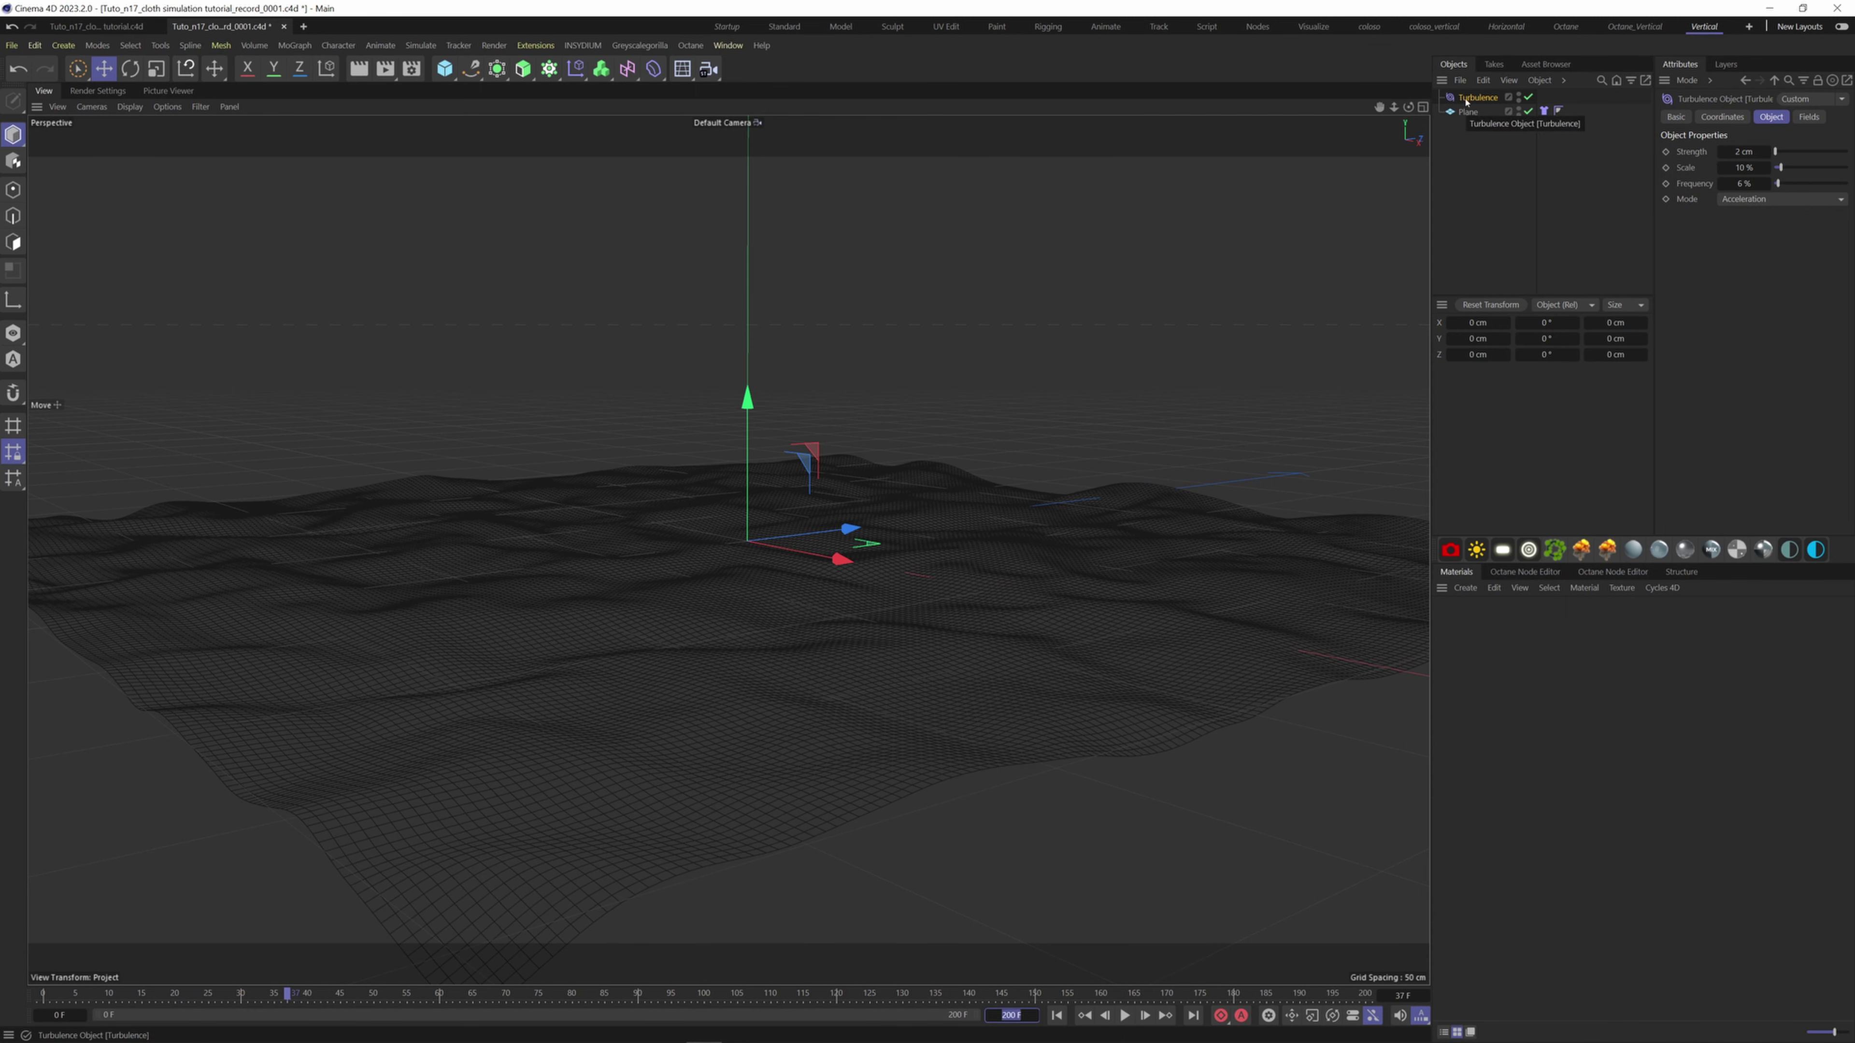
Duplicate the Turbulence and set the copy to 20 cm strength, 35 % scale, 30 % frequency
left_click_drag(1465, 101, 1476, 93, "ctrl")
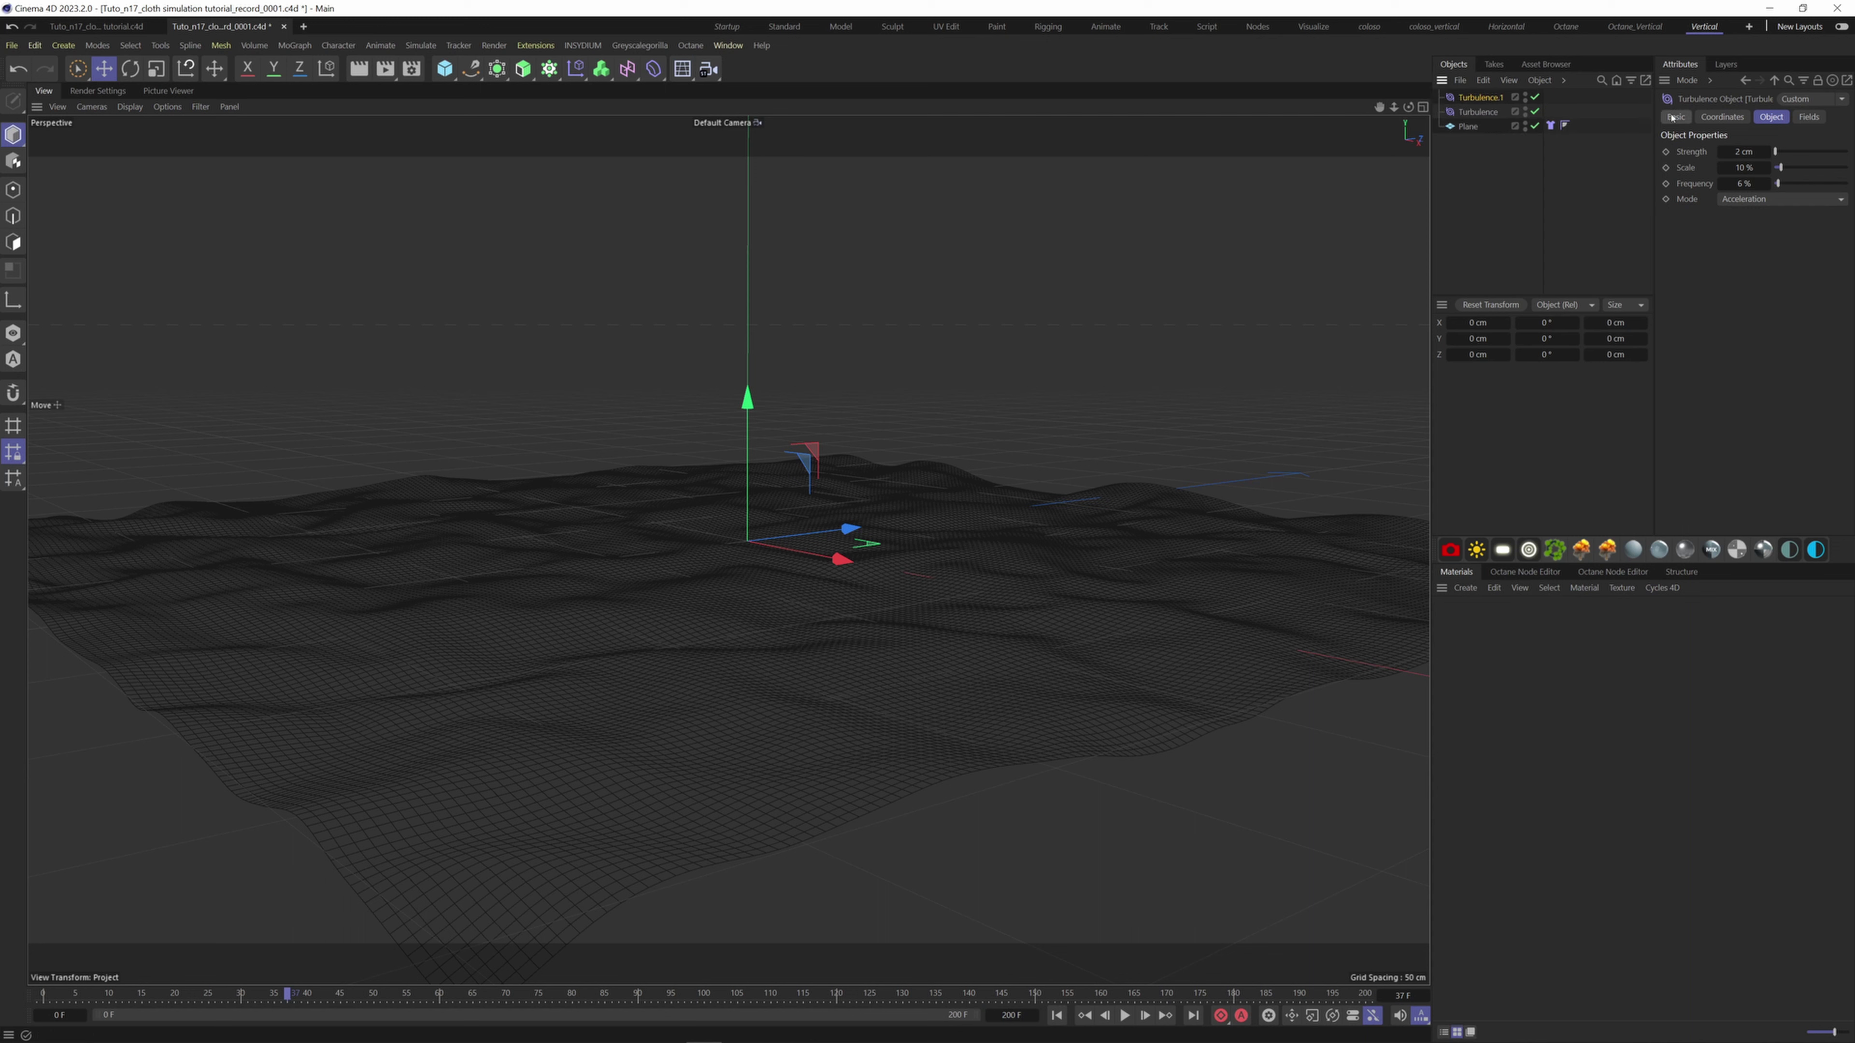
left_click(1744, 151)
type("20")
key("Tab")
key("Tab")
key("Return")
Orbit to look down on the cloth, rewind, and replay with both turbulences
left_click_drag(825, 662, 834, 702, "alt")
left_click(1054, 1018)
left_click(1124, 1017)
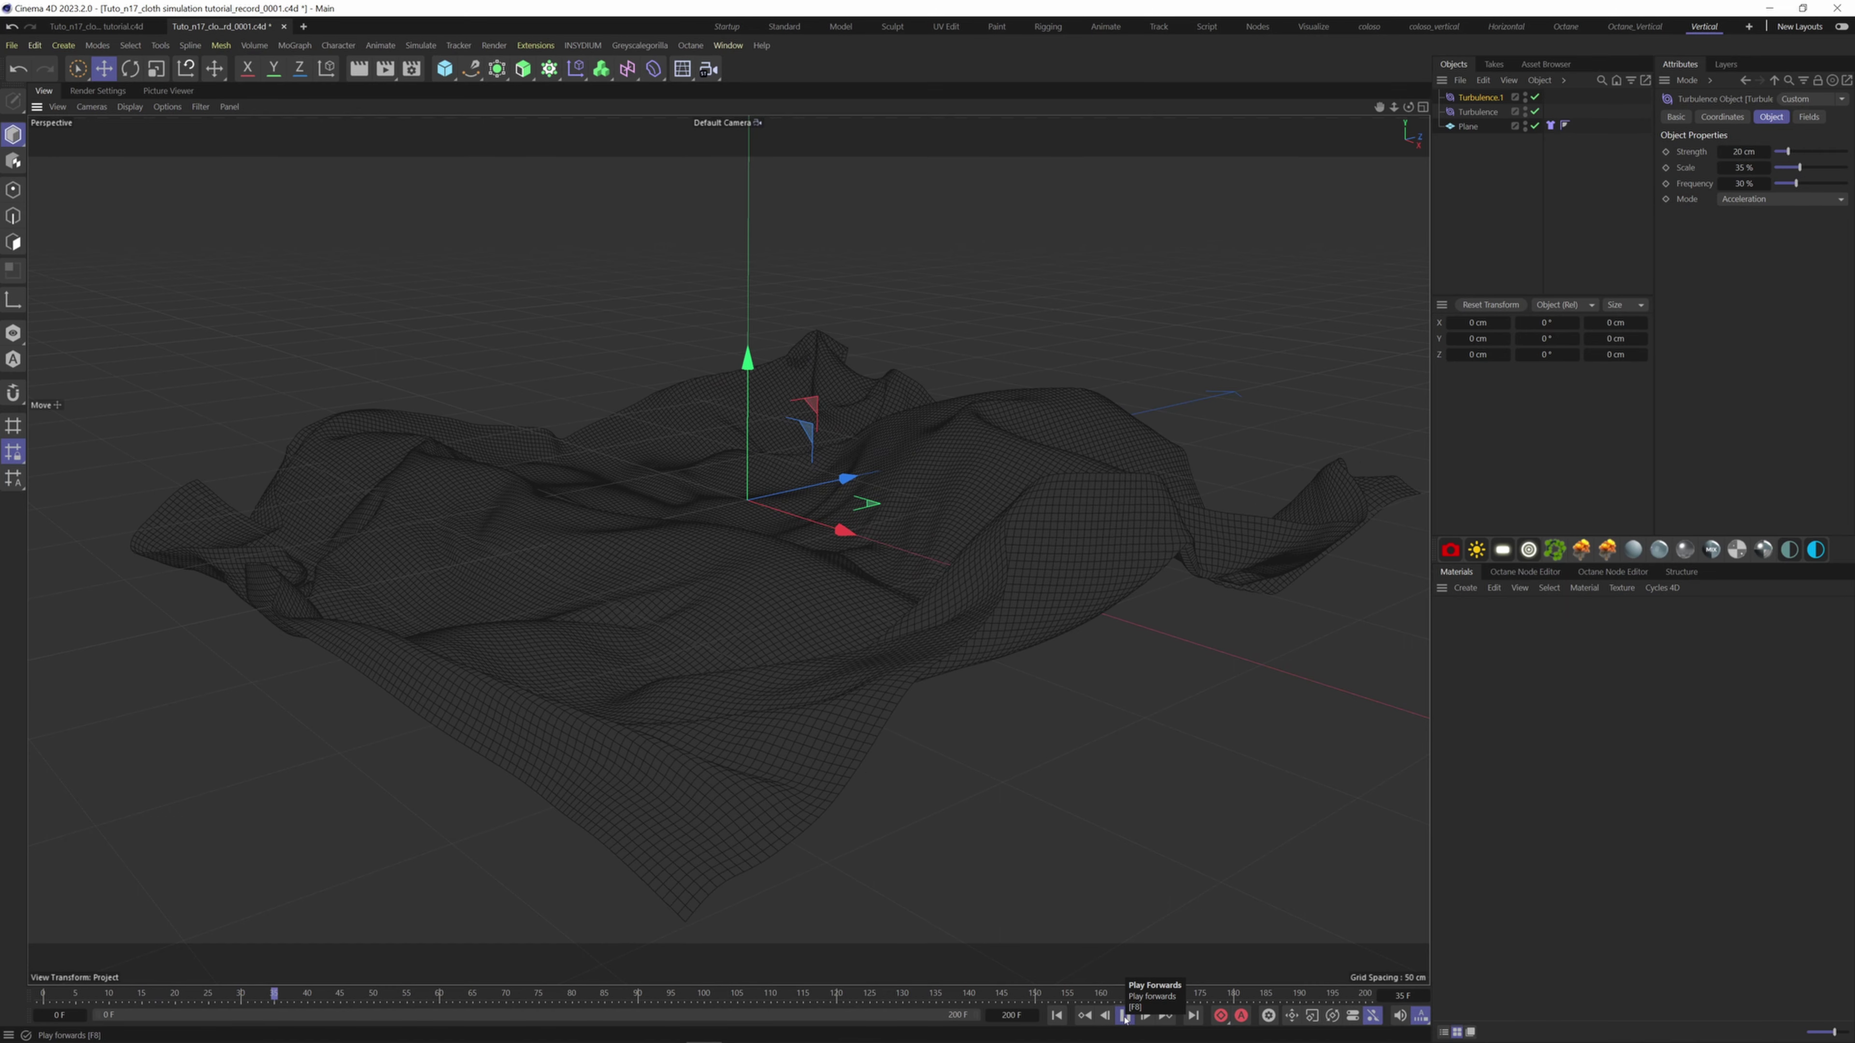
Stop playback, add a Cloth Surface generator, and nest the Plane inside it
key("F8")
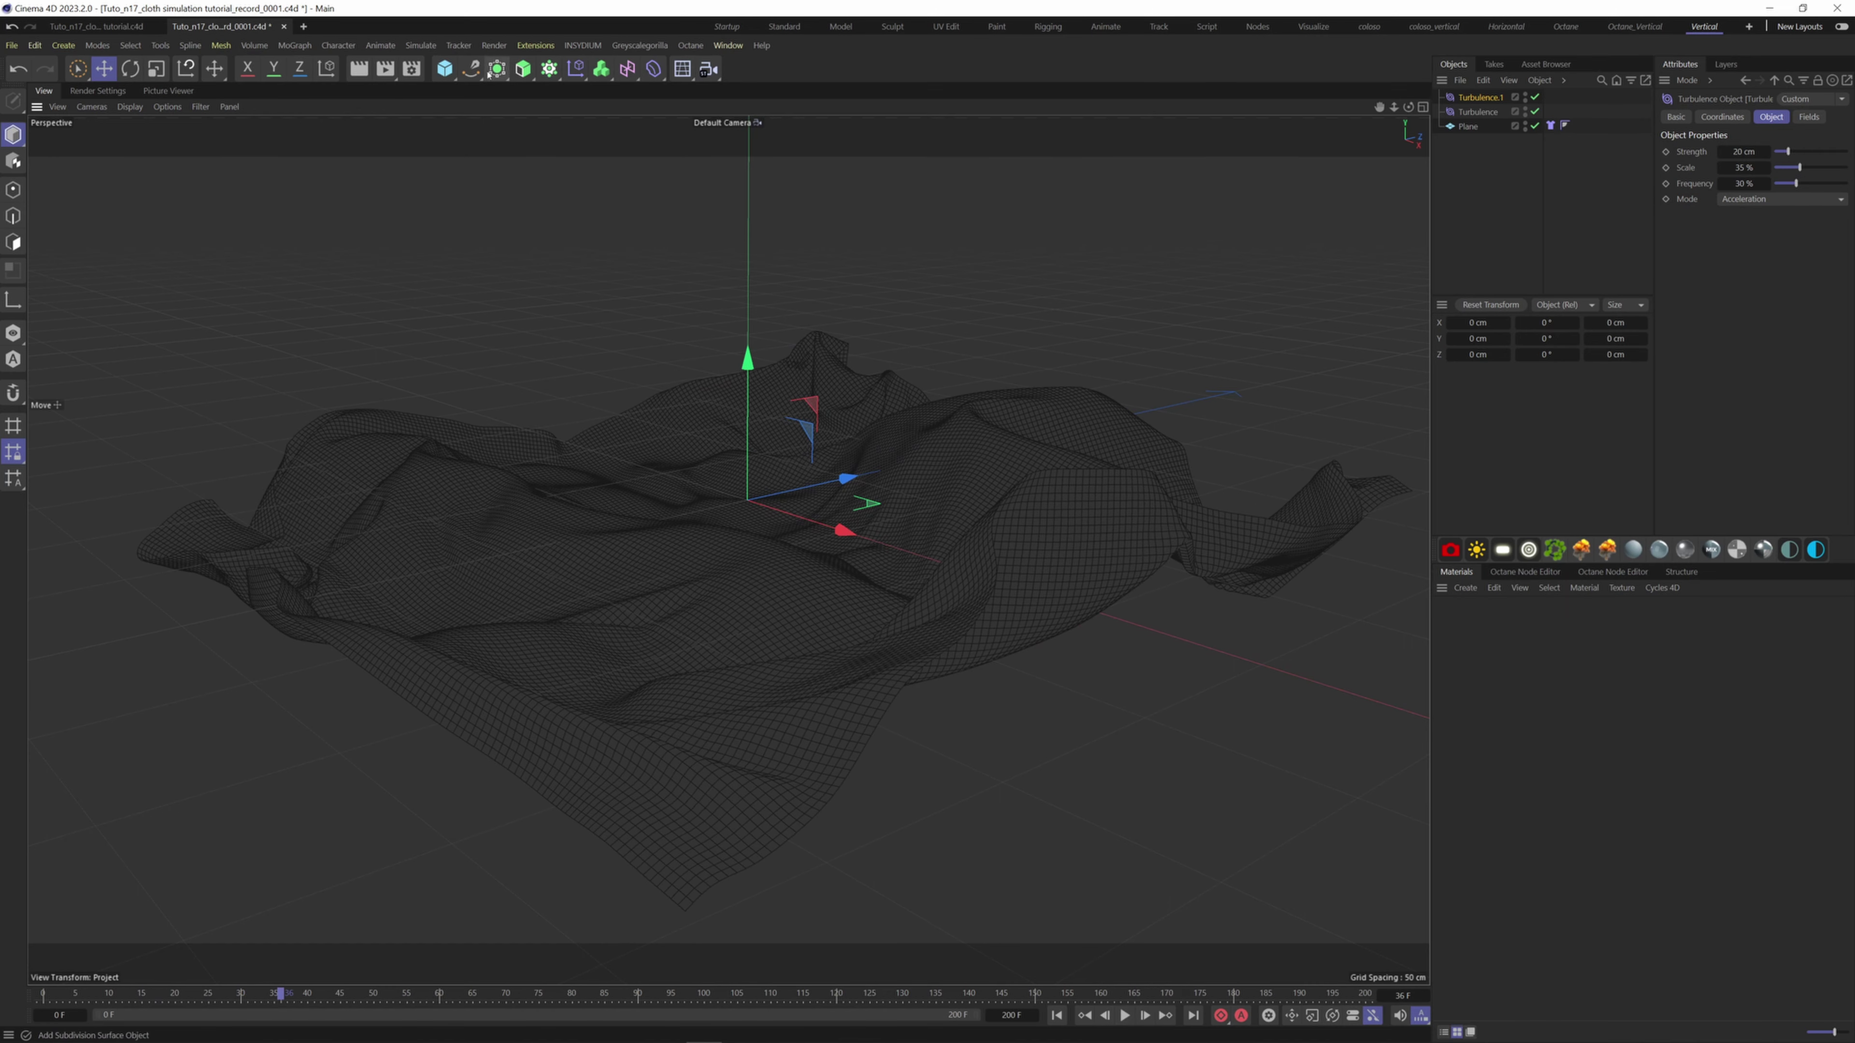
left_click(497, 68)
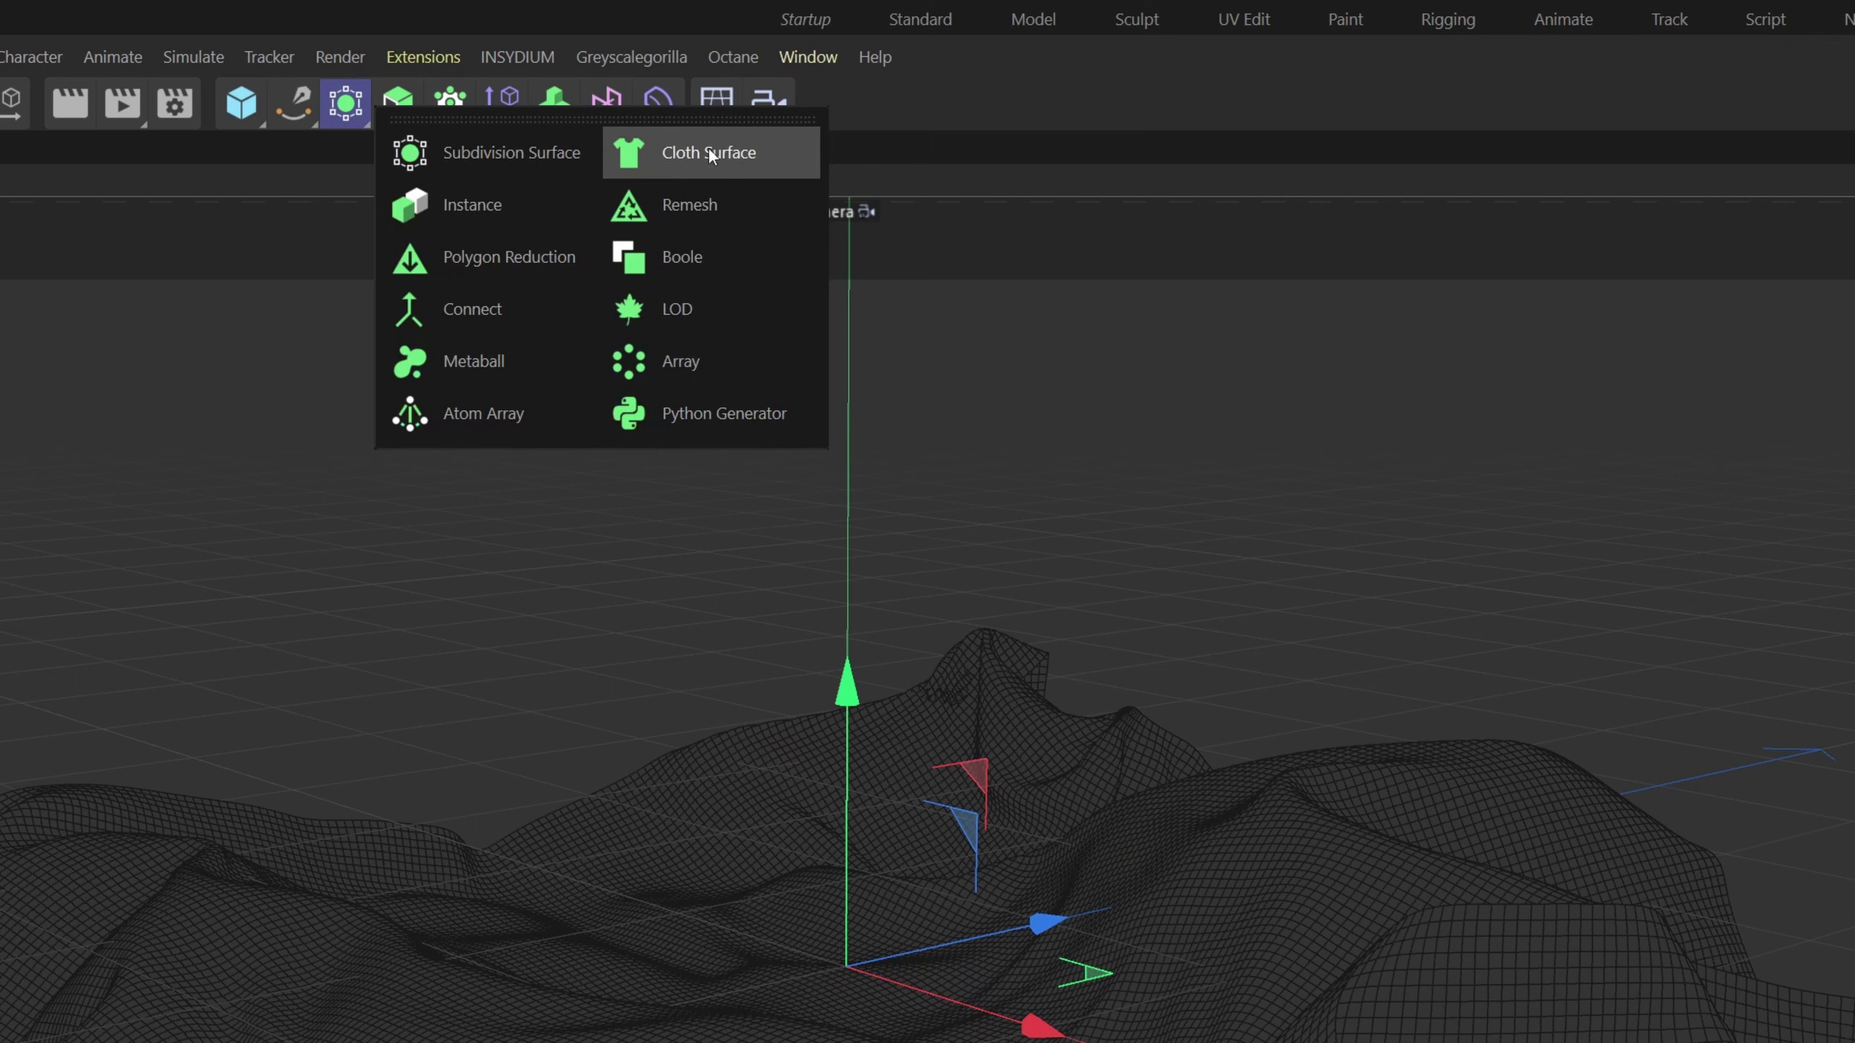
left_click(705, 157)
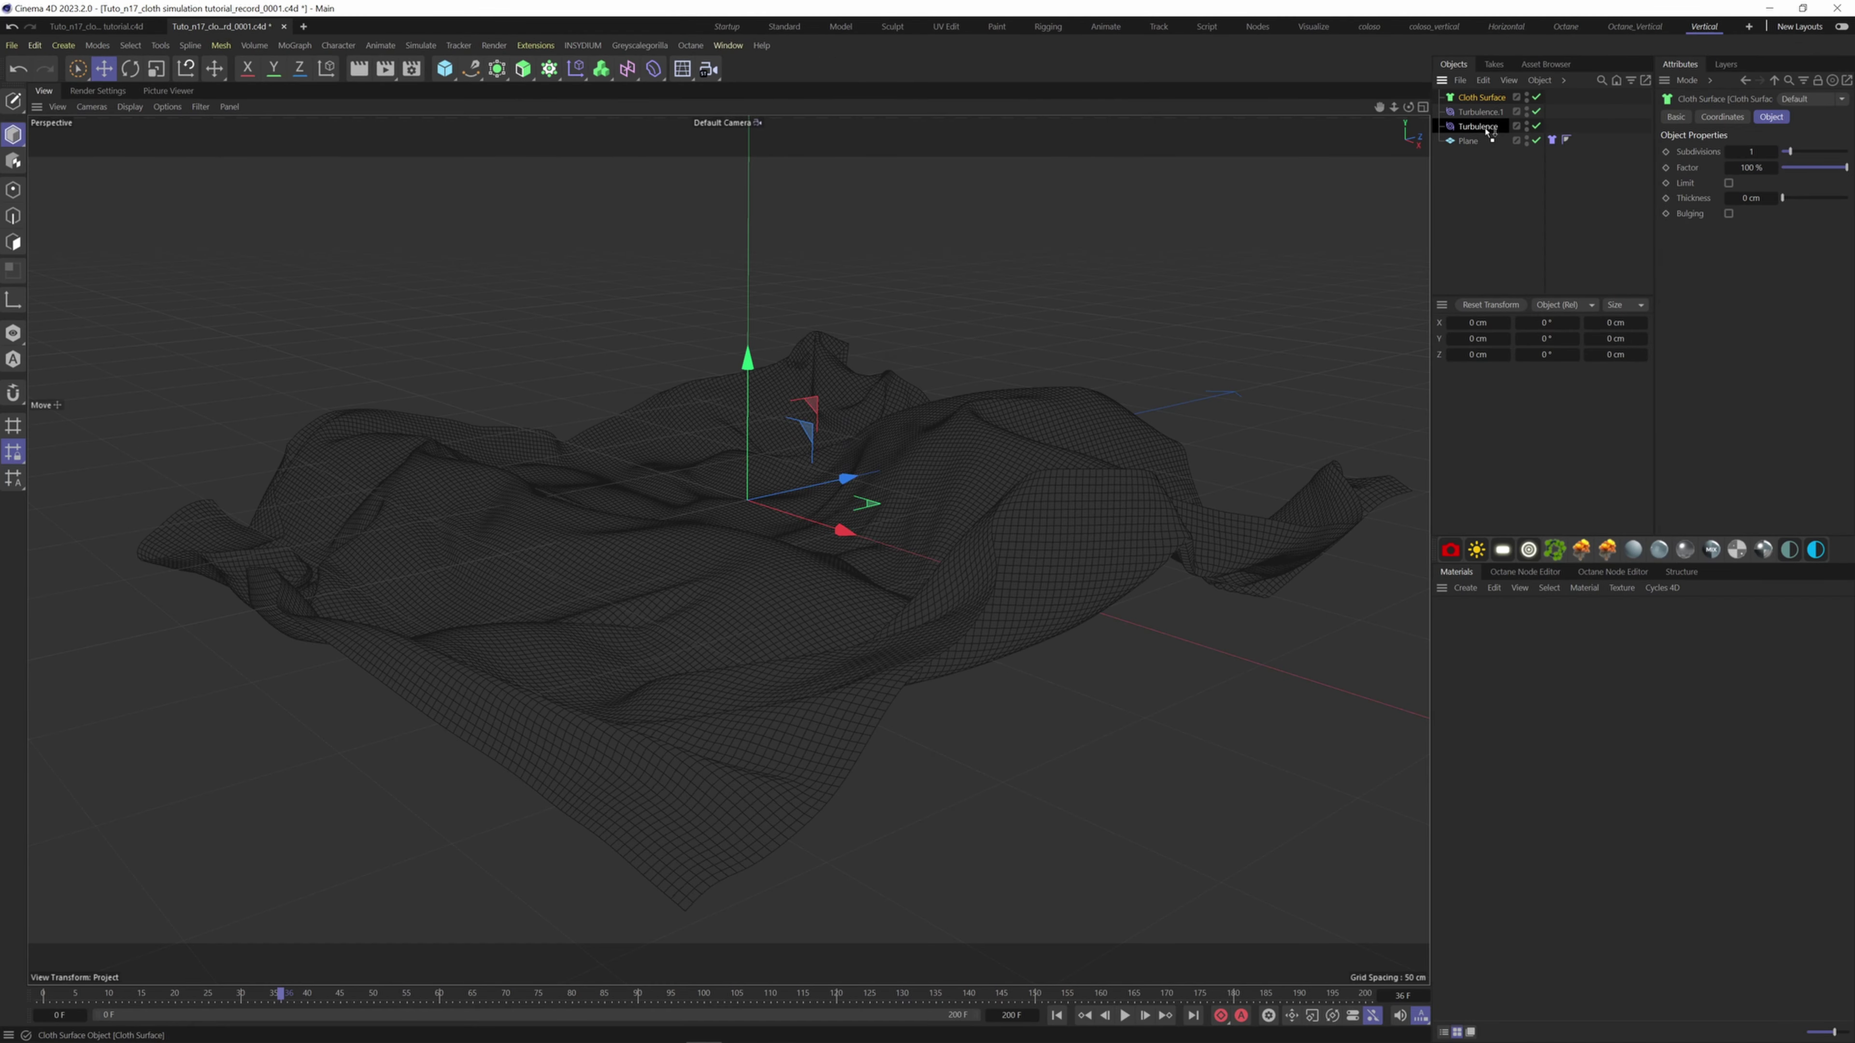
left_click_drag(1481, 97, 1481, 125)
Set the Cloth Surface thickness to 0.2 cm, then disable it to view the raw mesh
left_click(1480, 127)
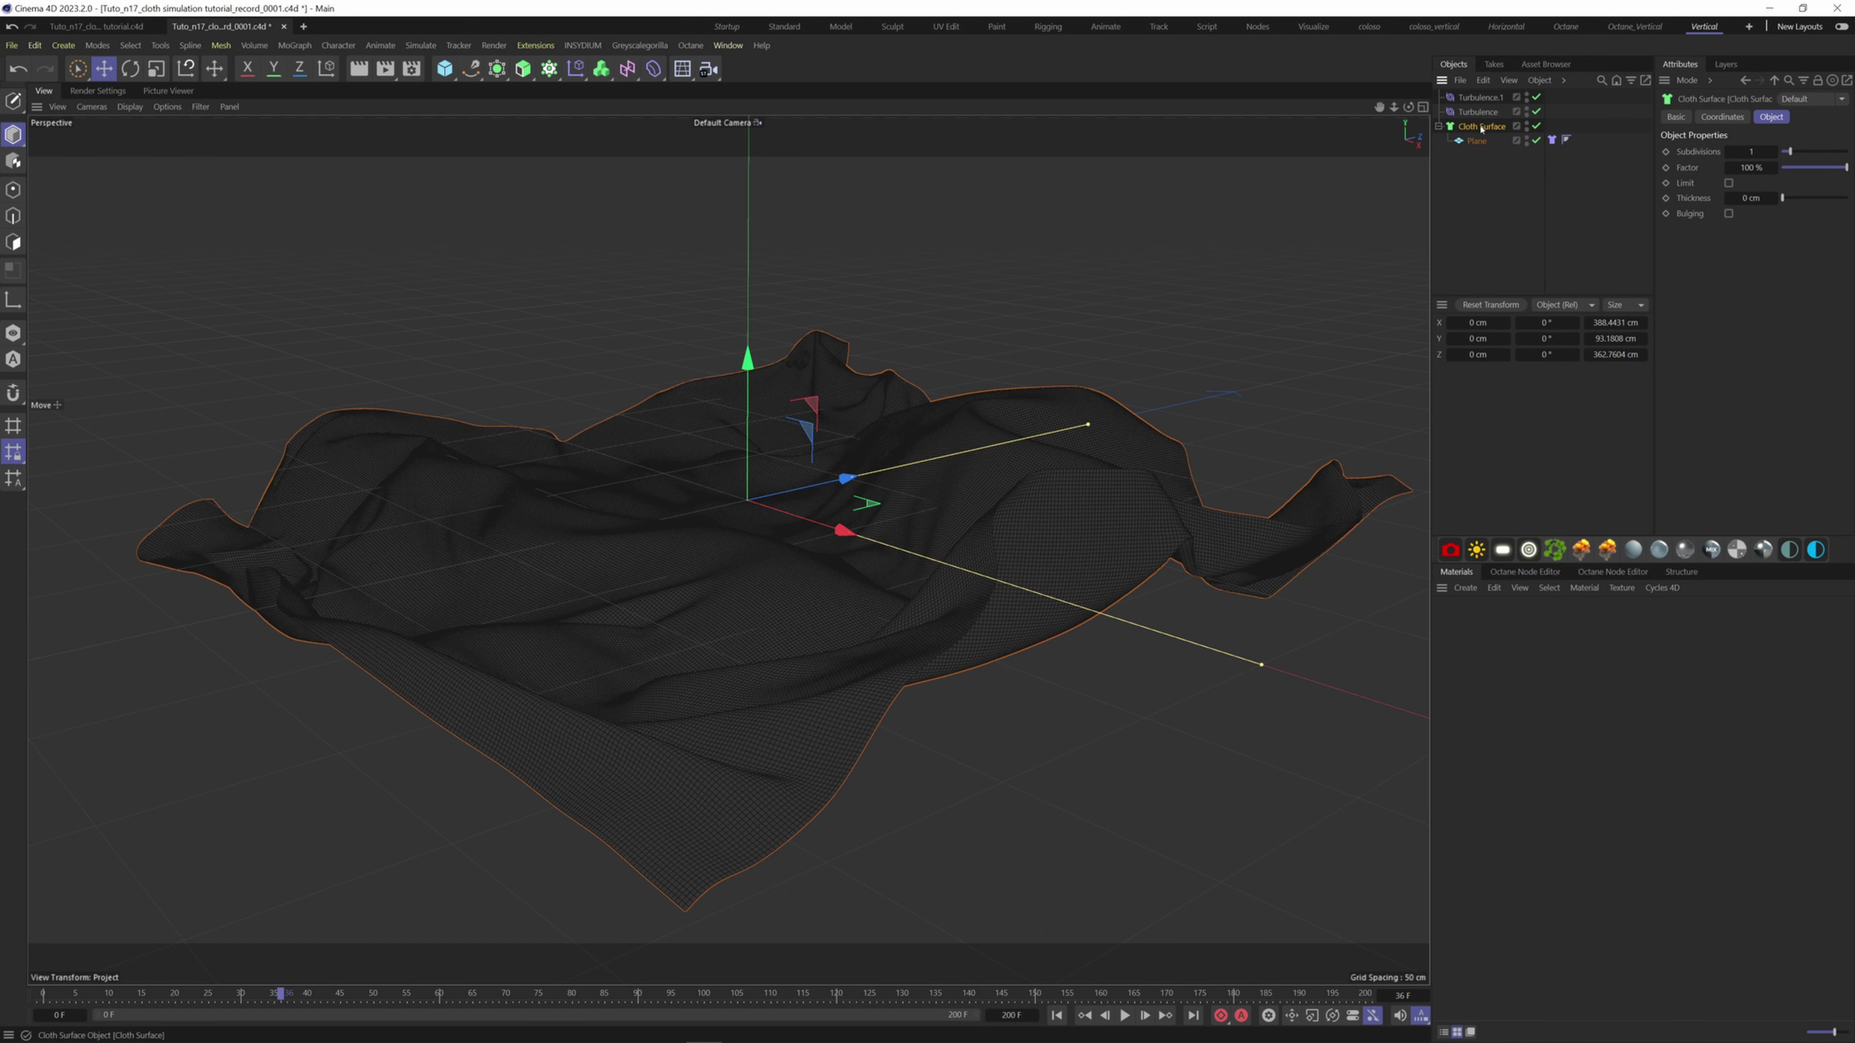
left_click(1751, 198)
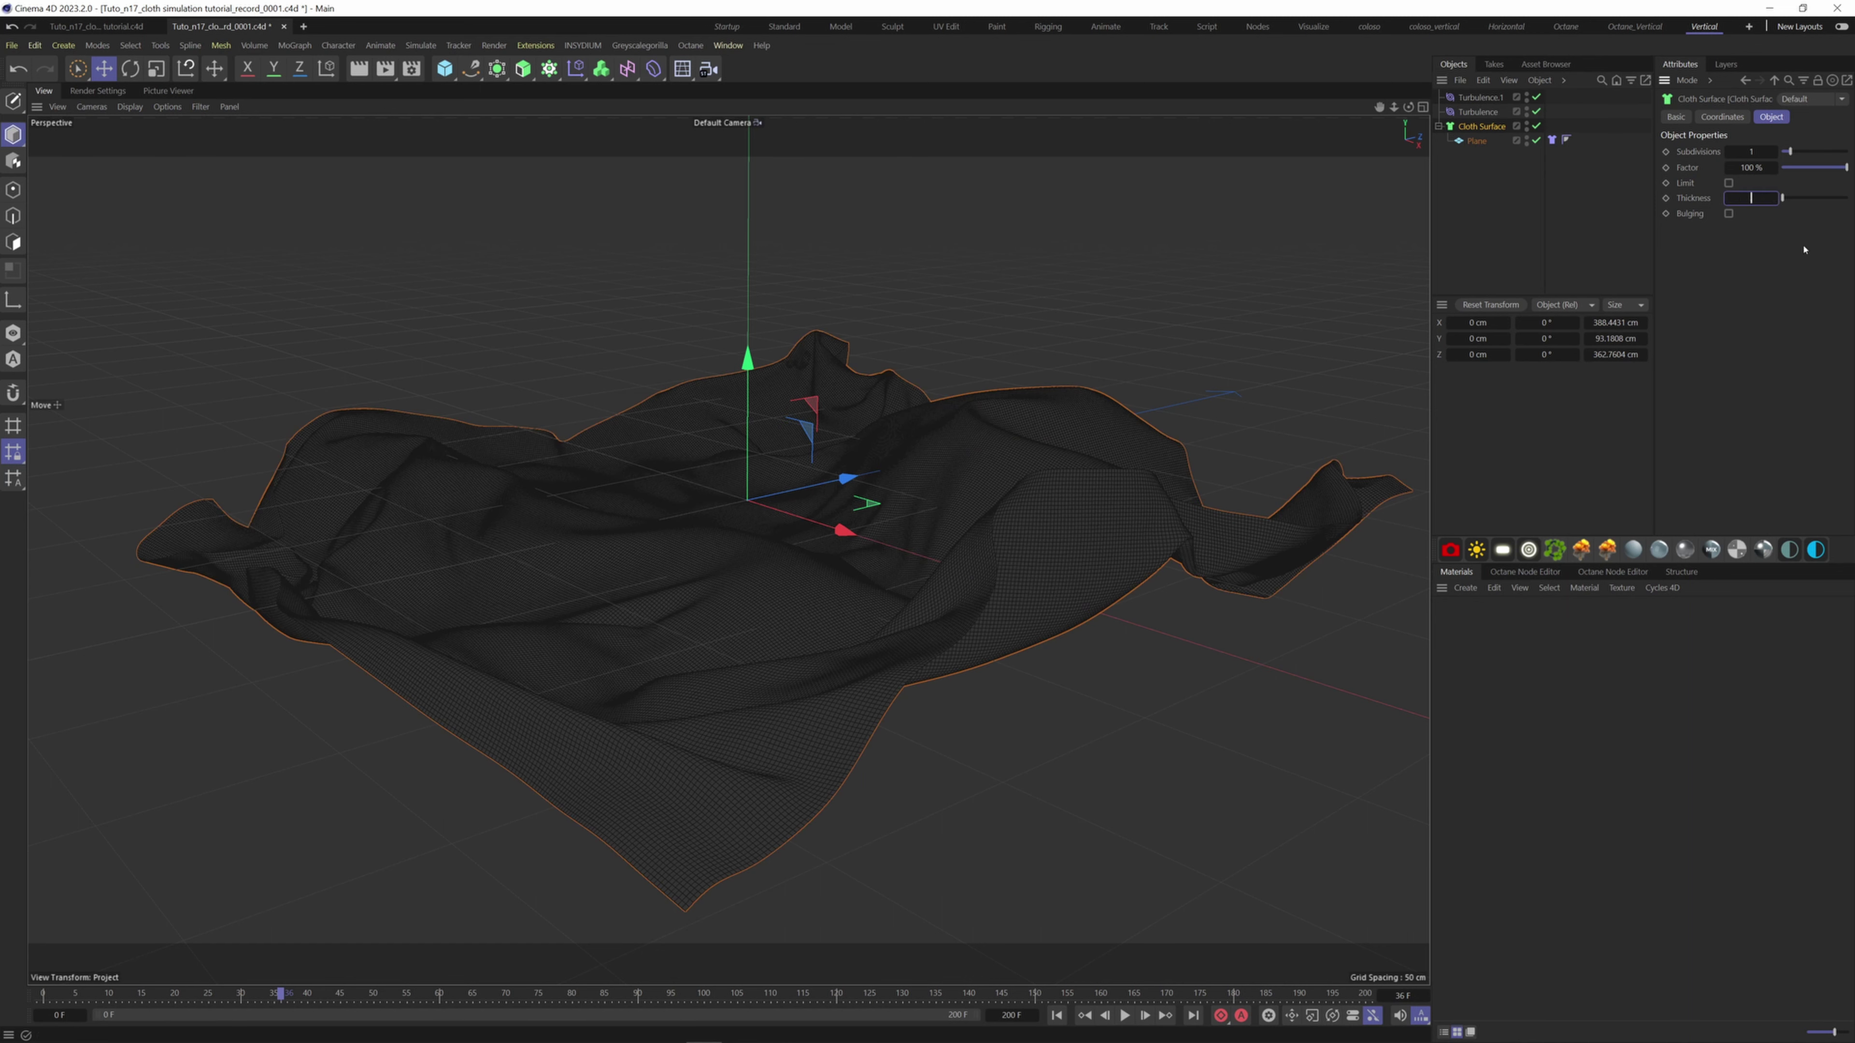
type("0.2")
key("Return")
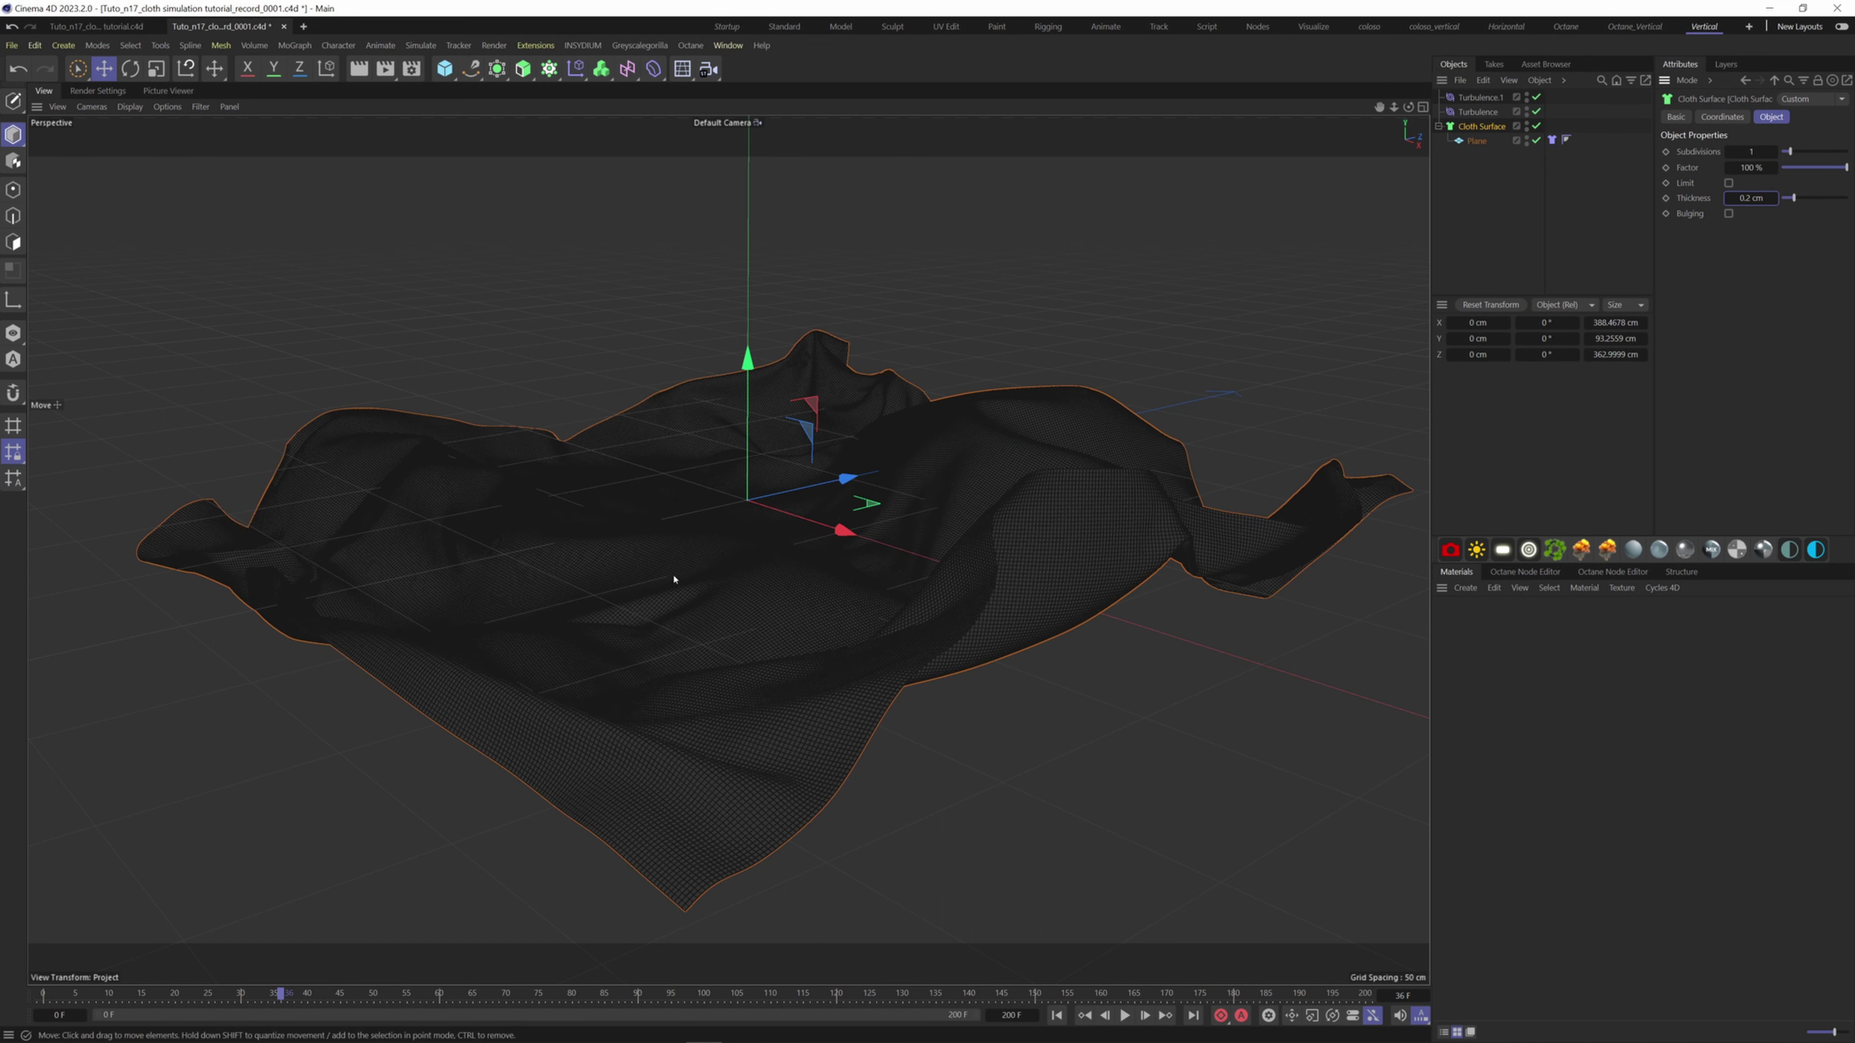
scroll(673, 580, "up", 3)
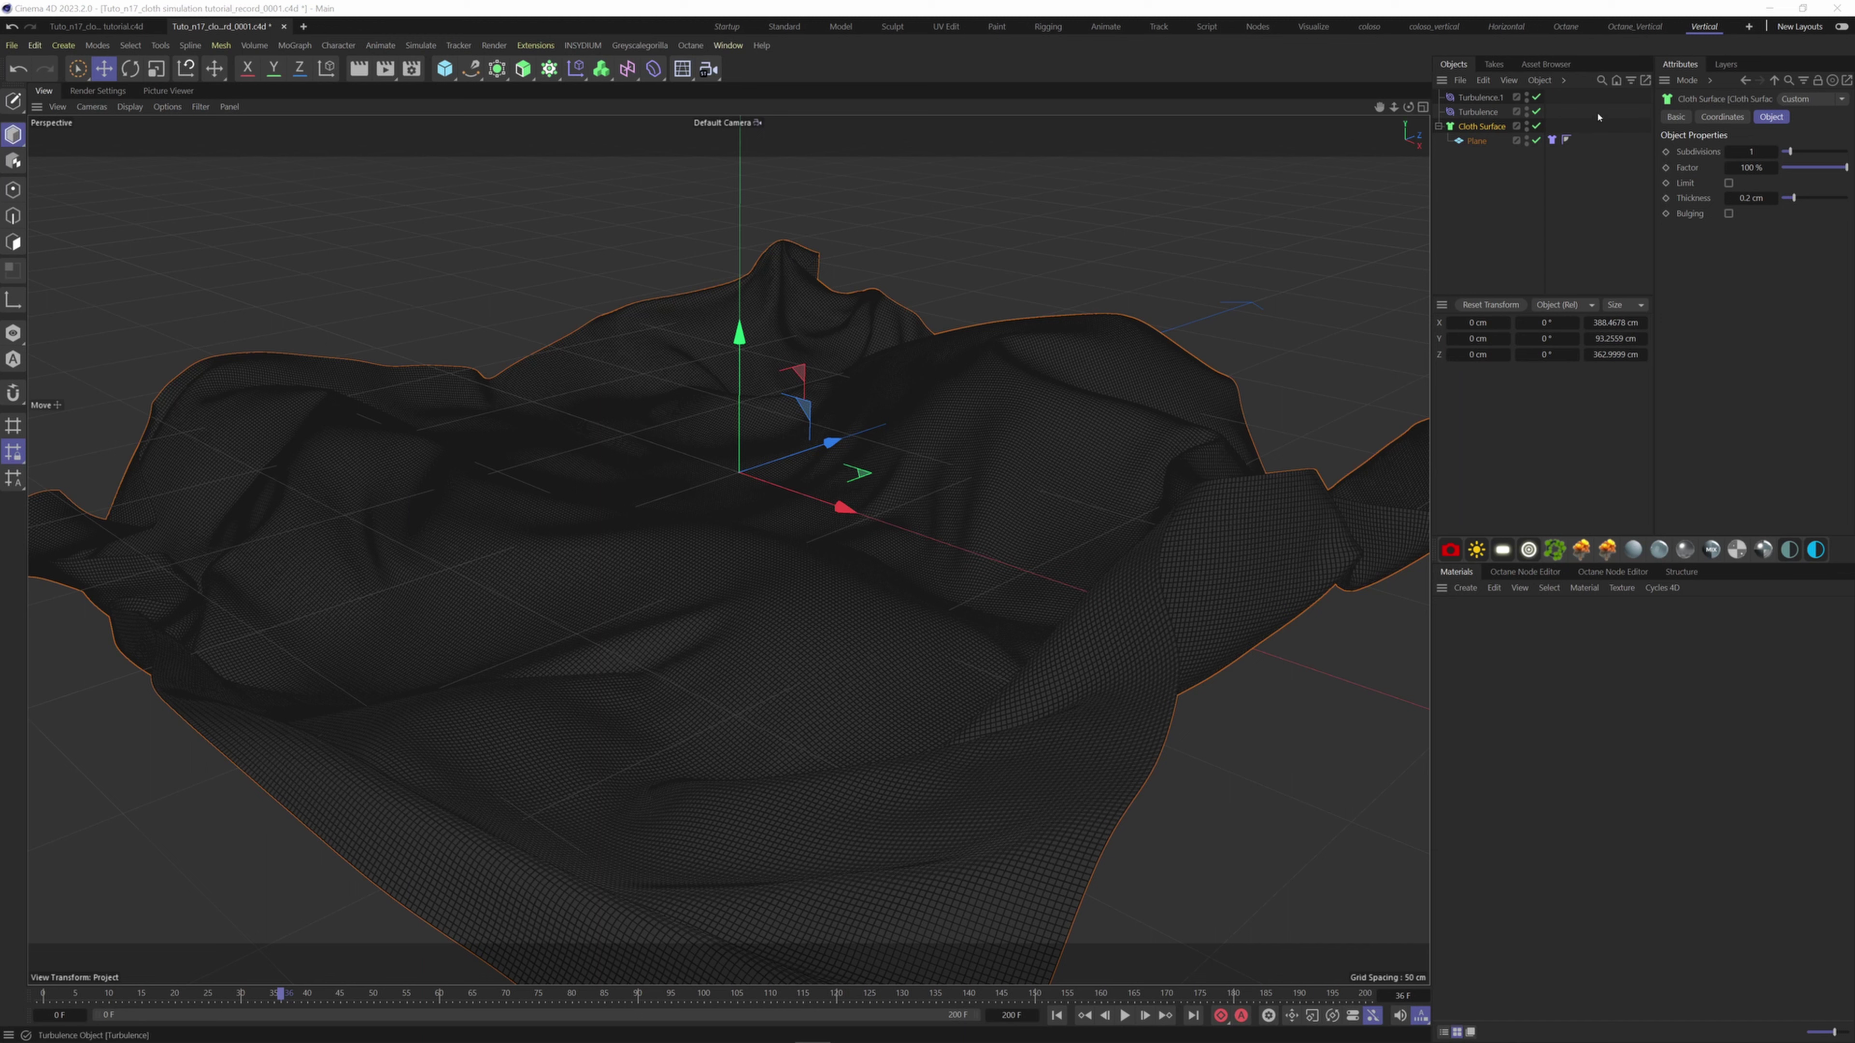
left_click(1536, 127)
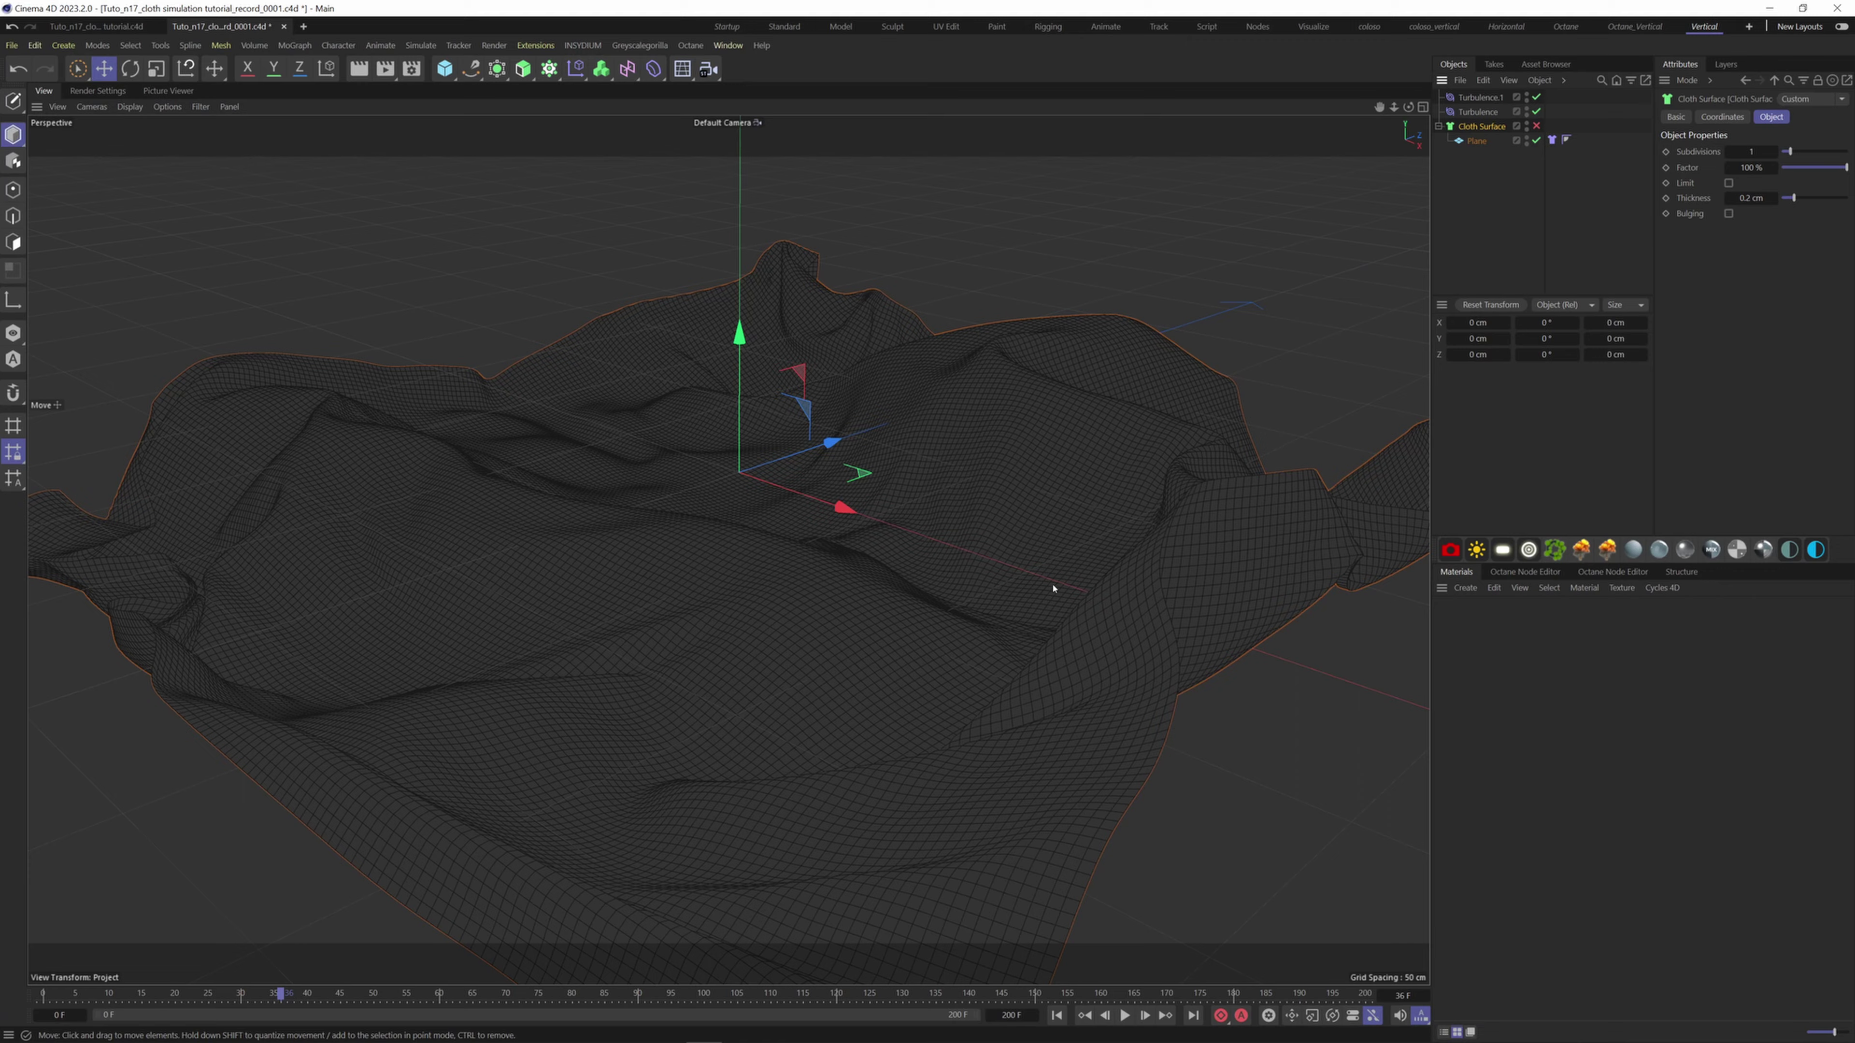
left_click_drag(1051, 588, 913, 541, "alt")
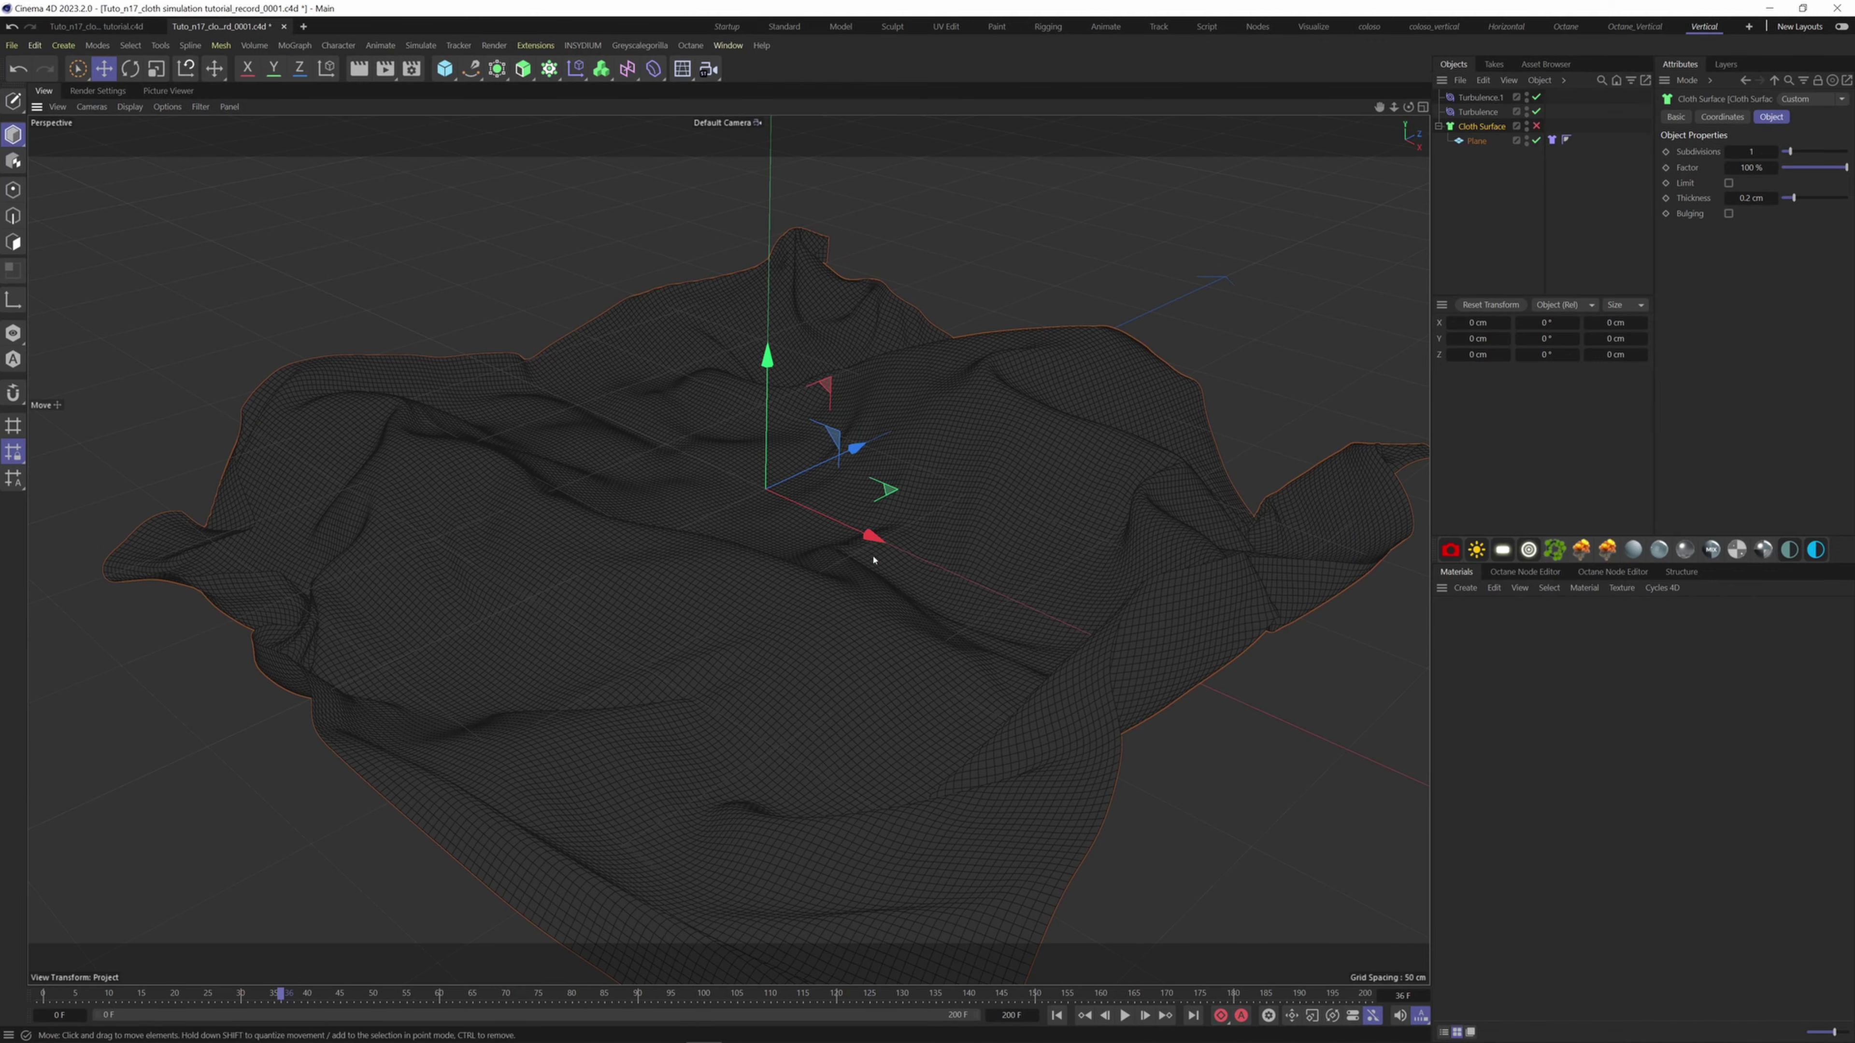
Add a Spherical Field to Turbulence.1's Fields, then rewind and replay the cloth simulation
left_click(1482, 99)
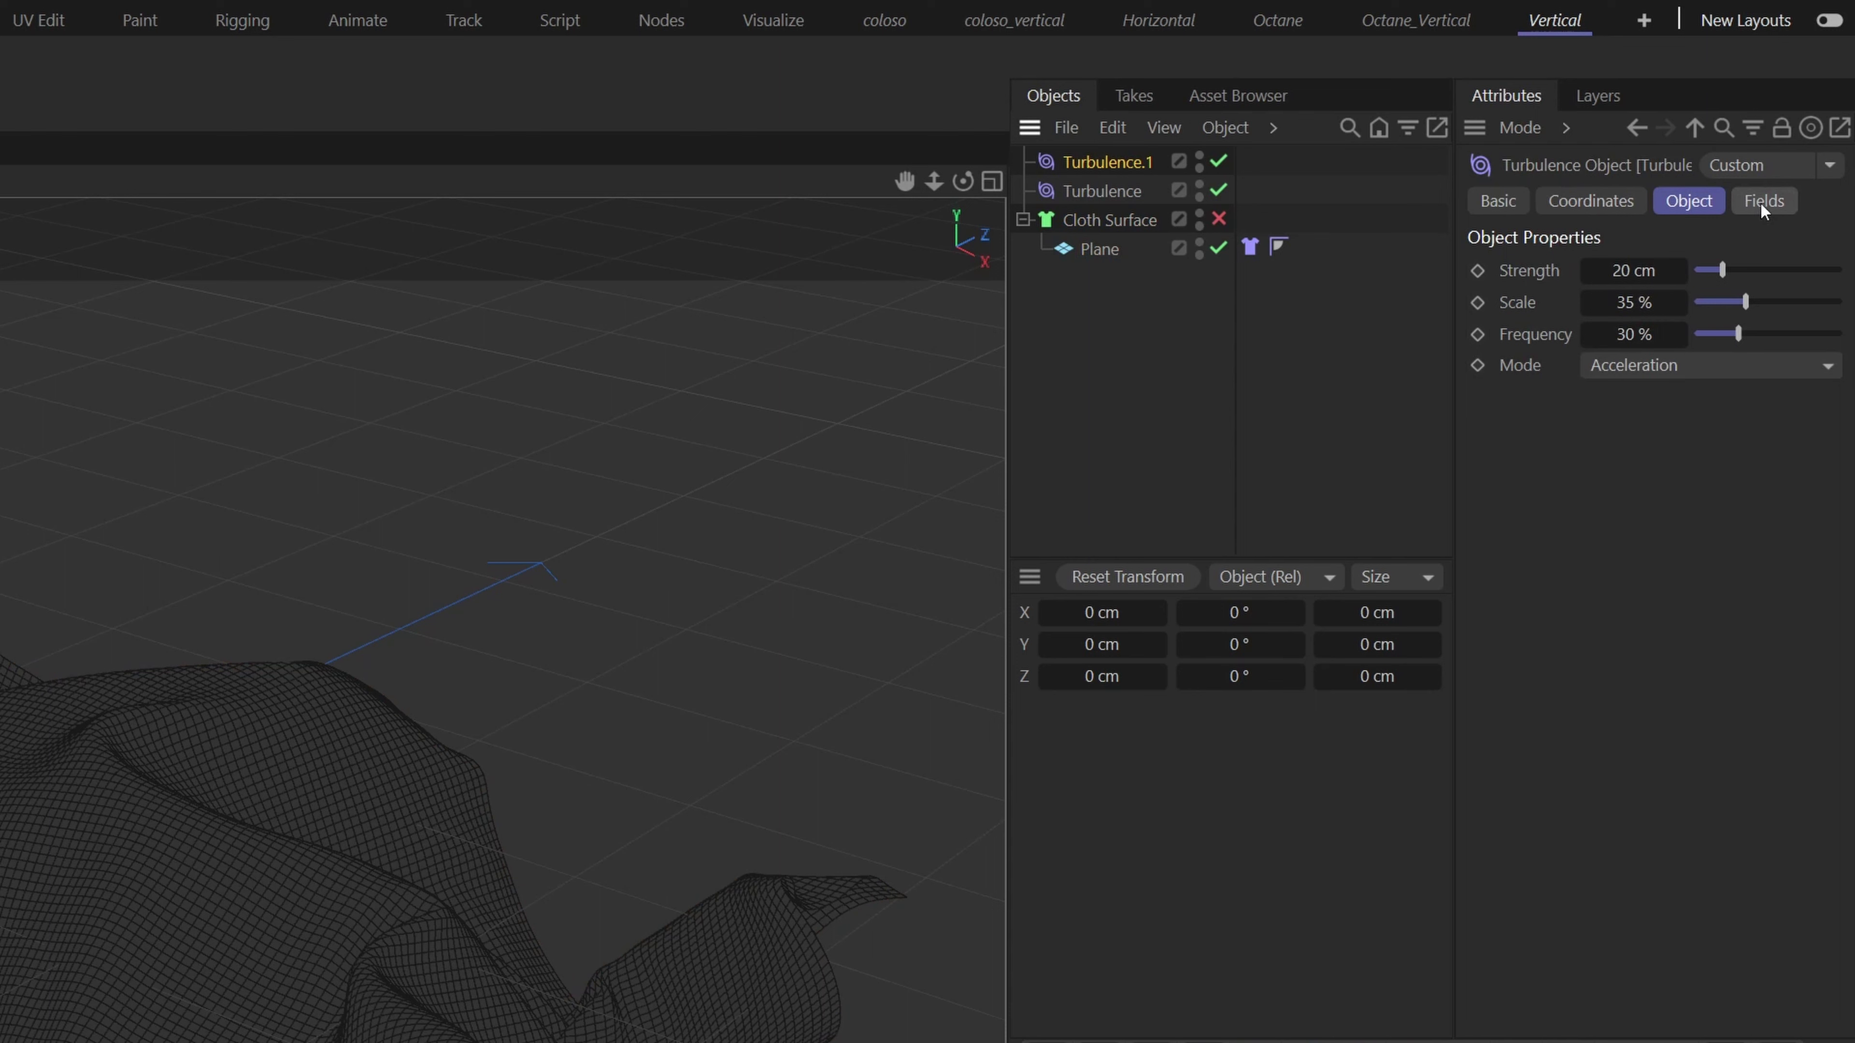
left_click(1767, 205)
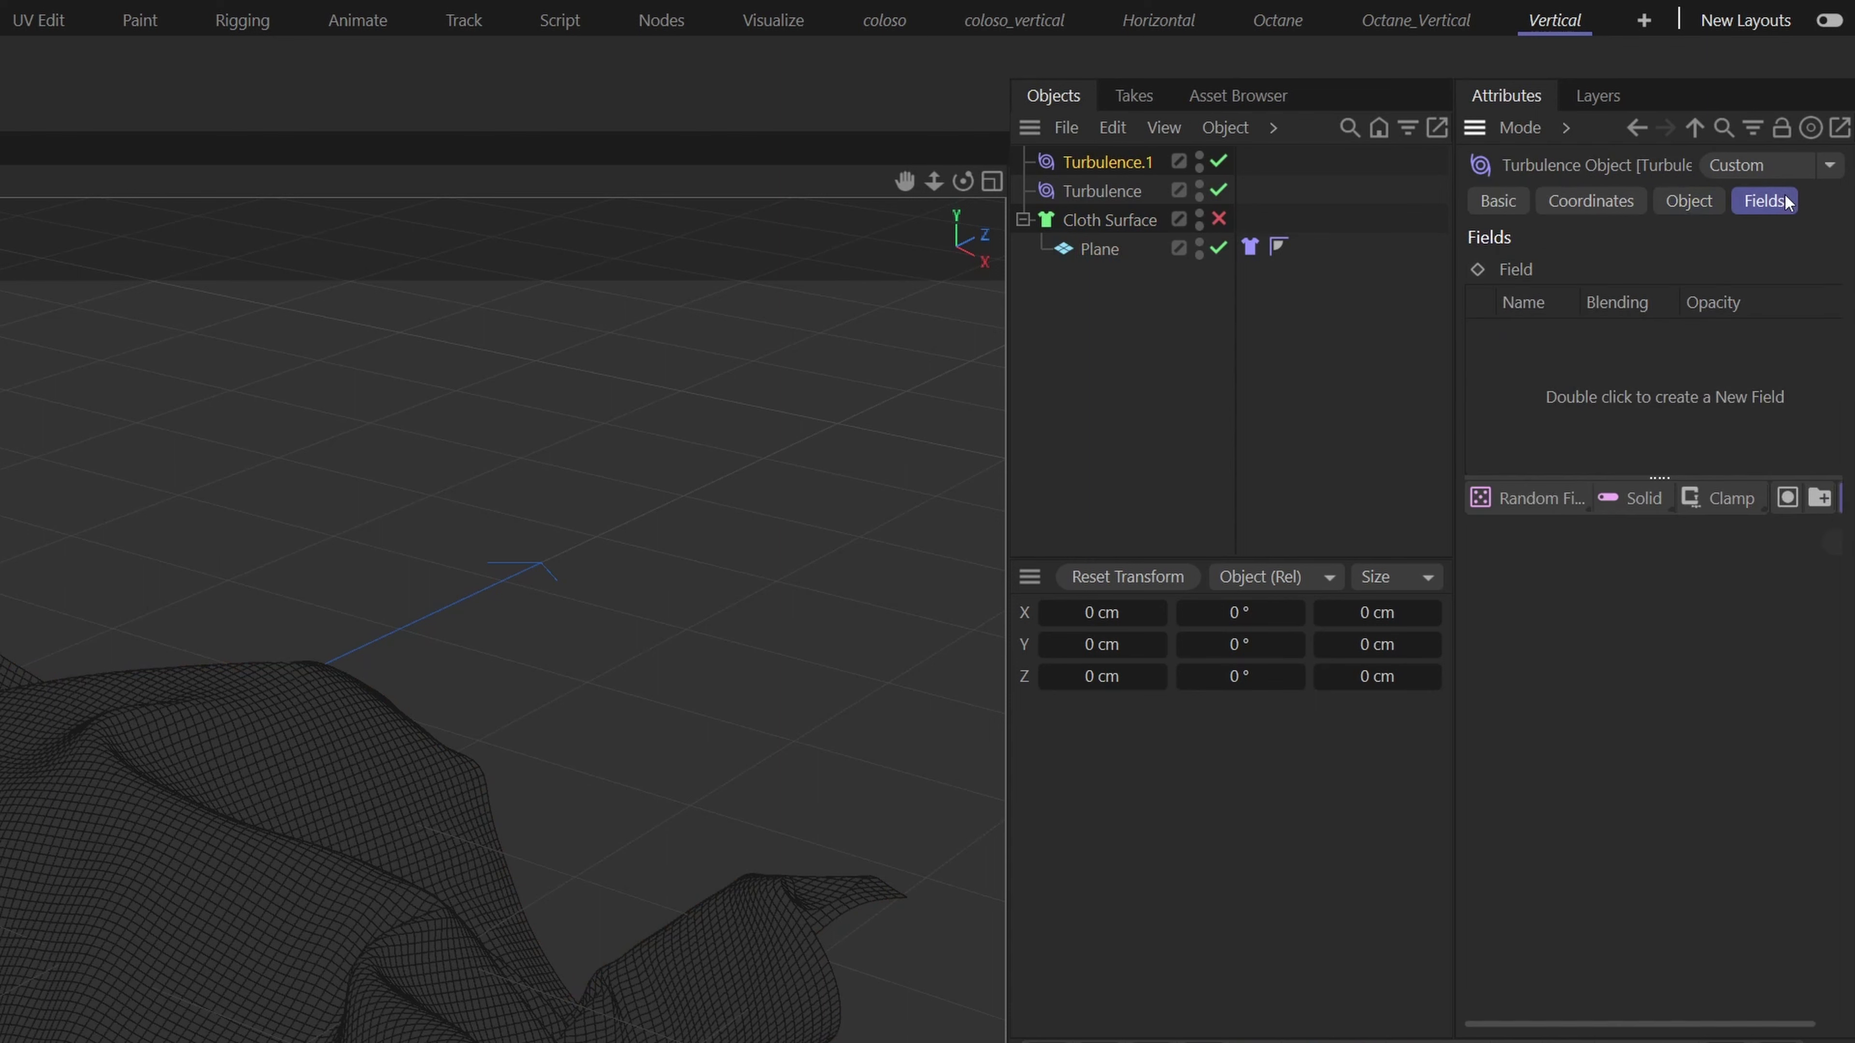
left_click(1552, 497)
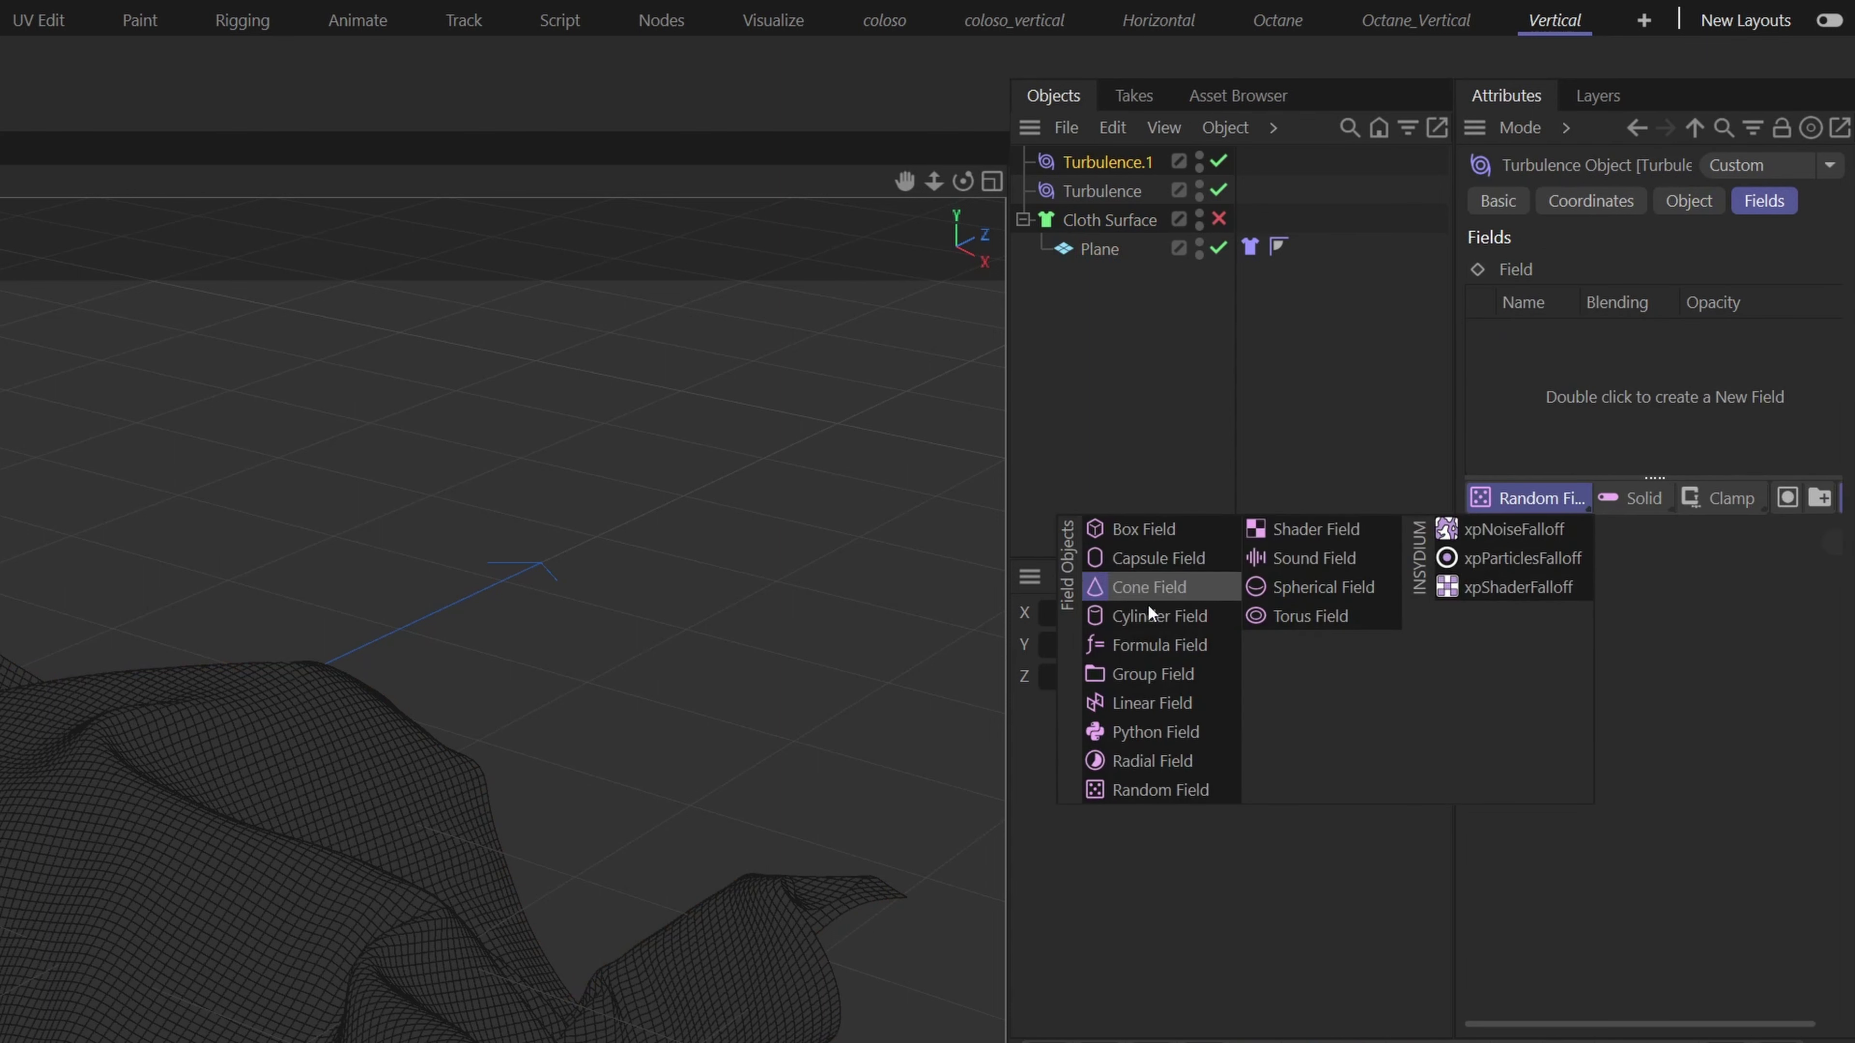
left_click(1323, 584)
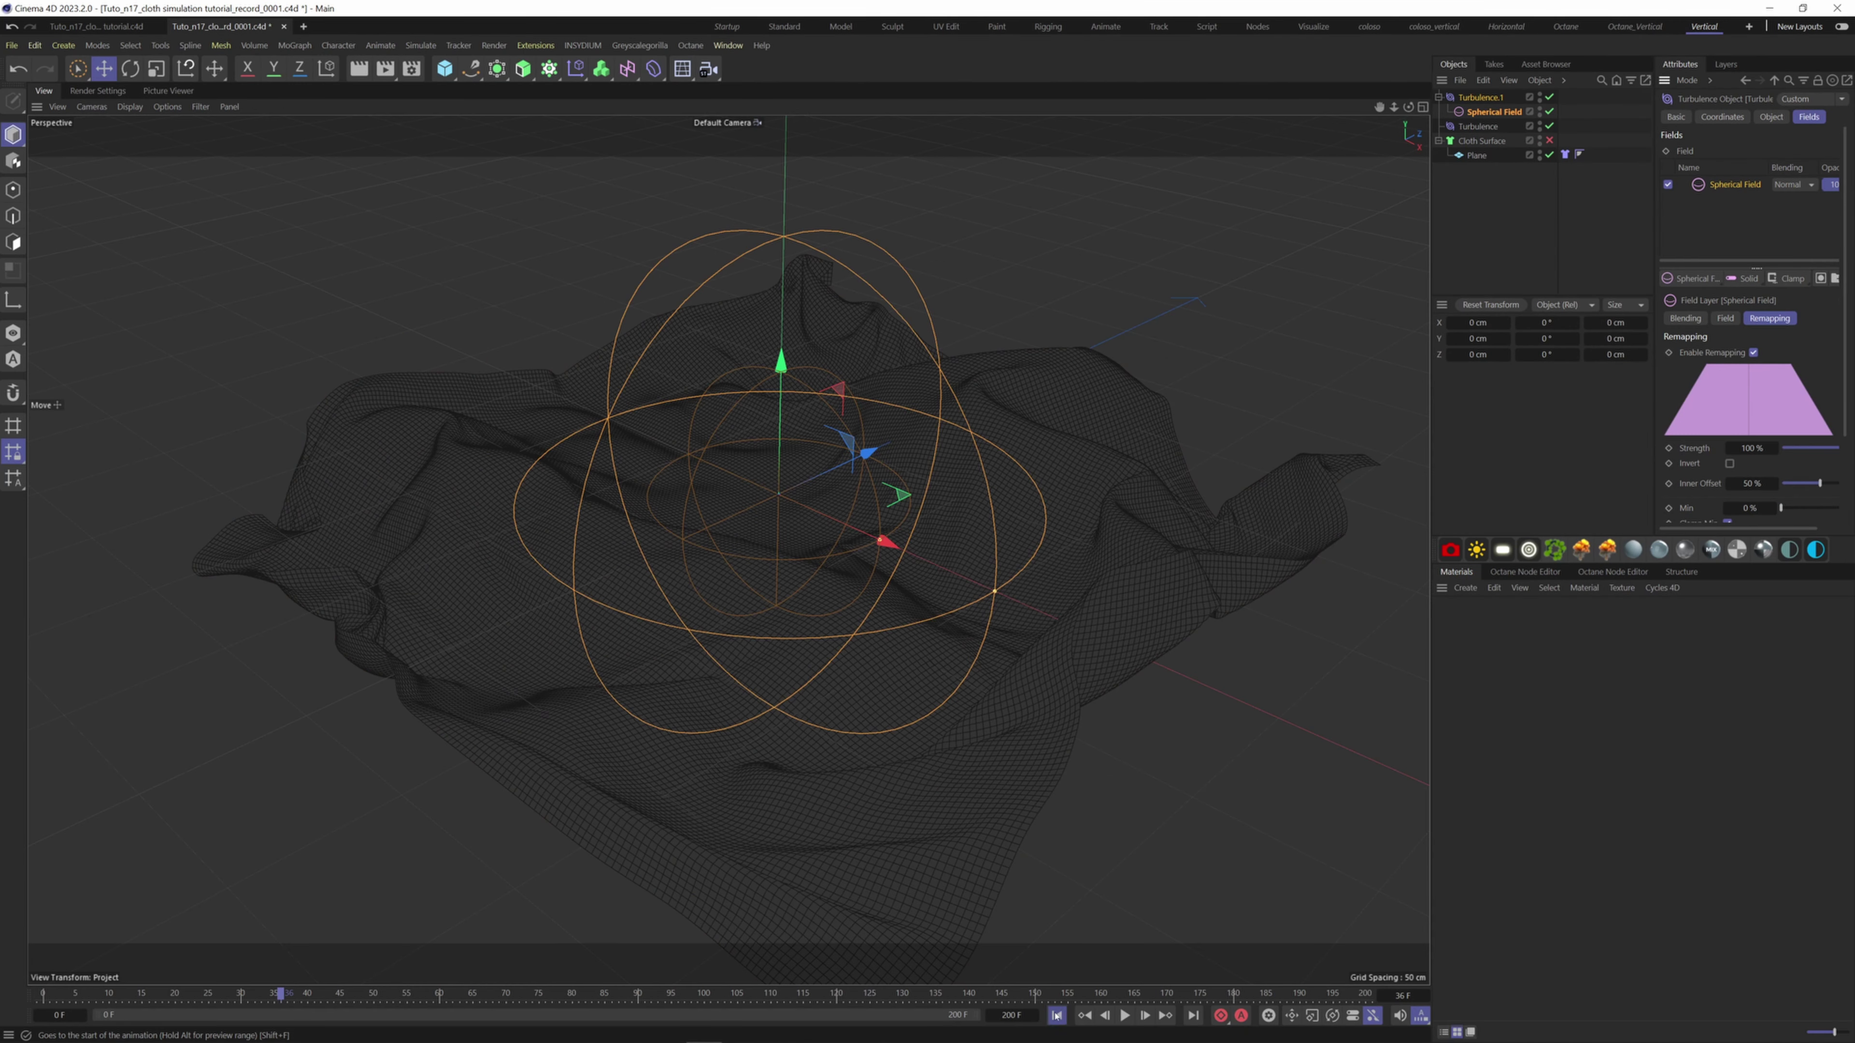
left_click(260, 1042)
left_click(1124, 1016)
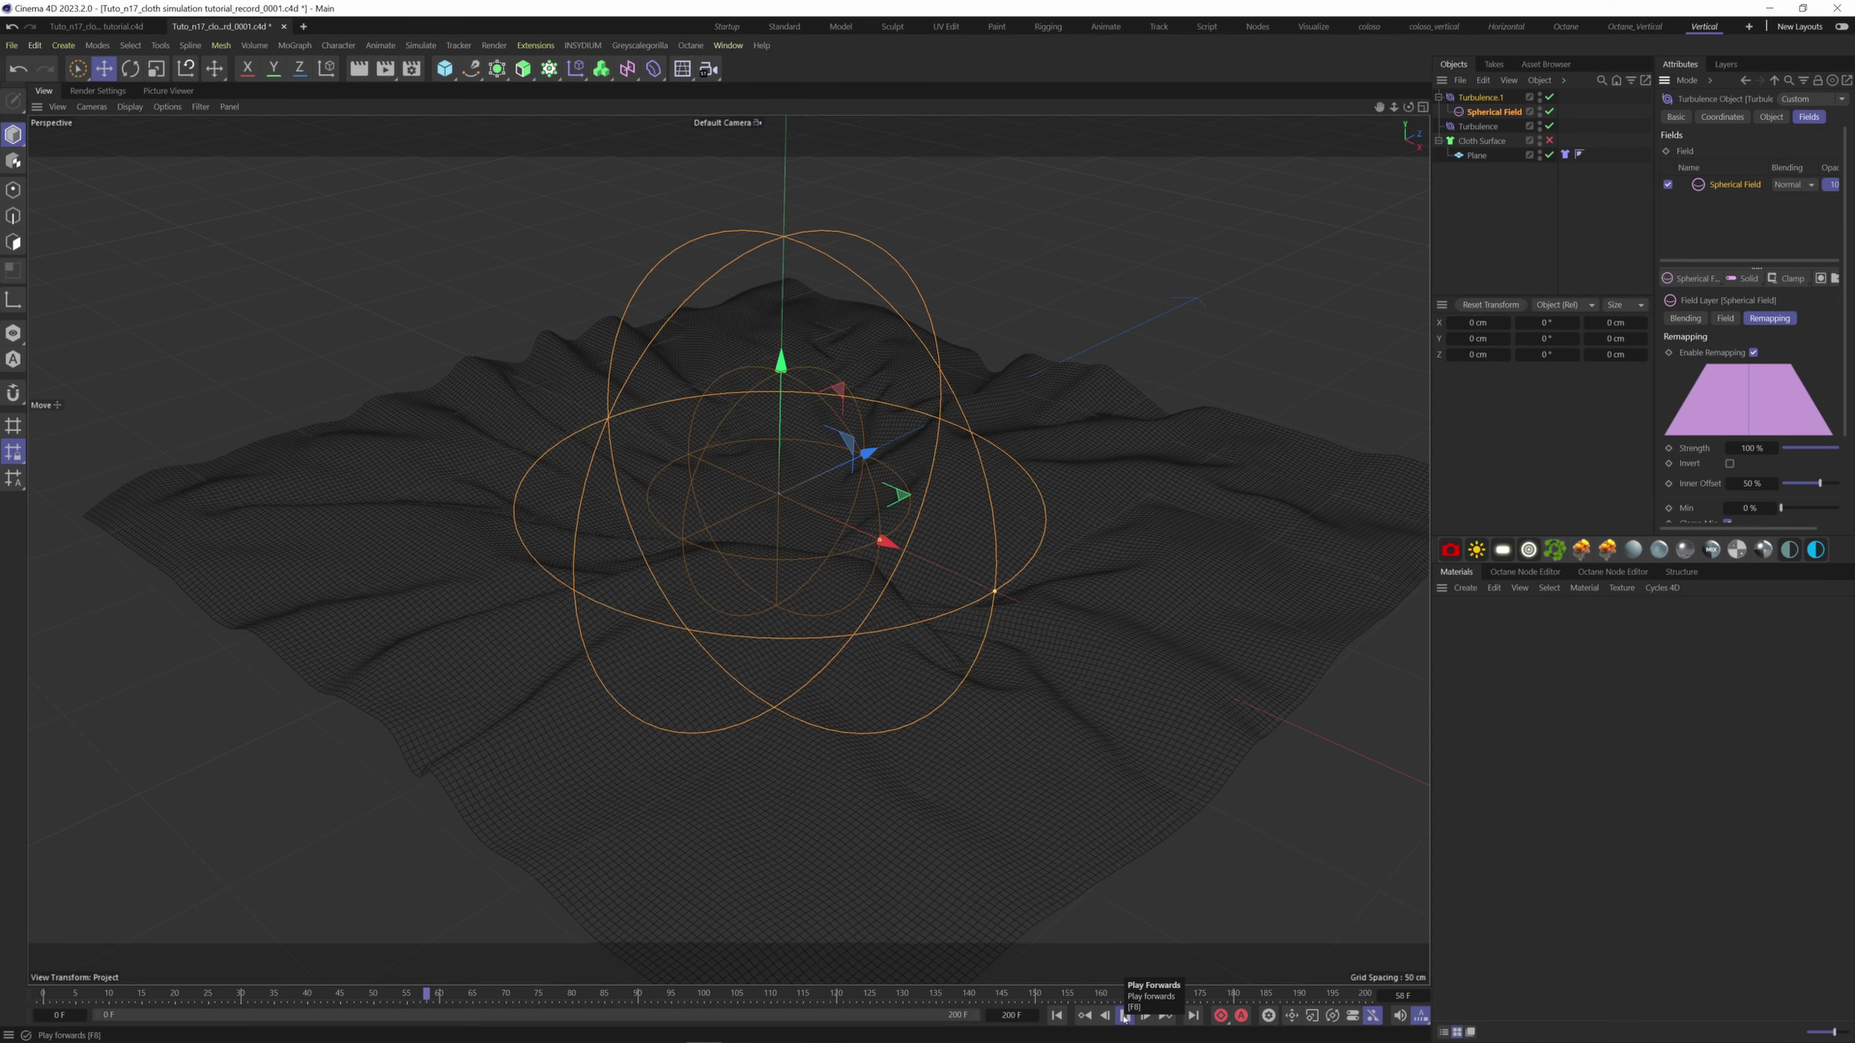
Scale down the Spherical Field, rewind and replay, then orbit to a lower angle
left_click(1125, 1016)
key("t")
left_click_drag(1059, 467, 1006, 489)
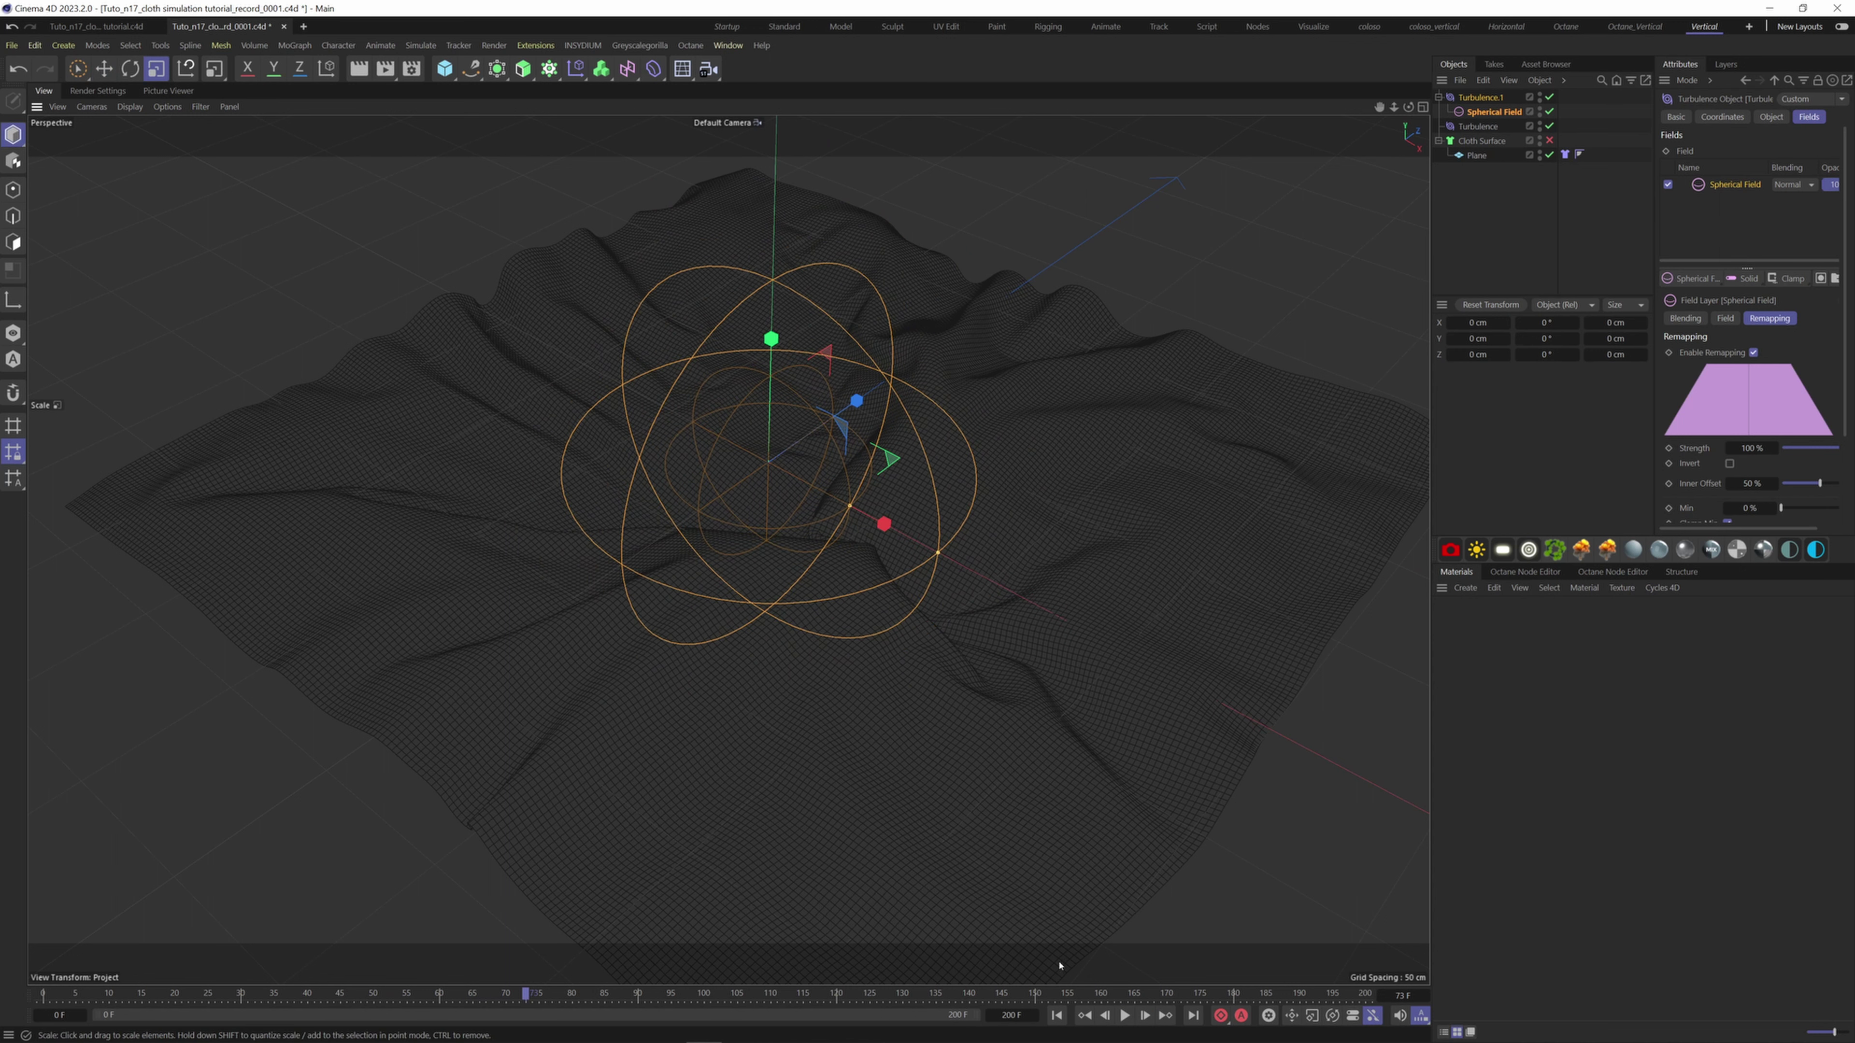
left_click(1086, 1016)
left_click(1123, 1016)
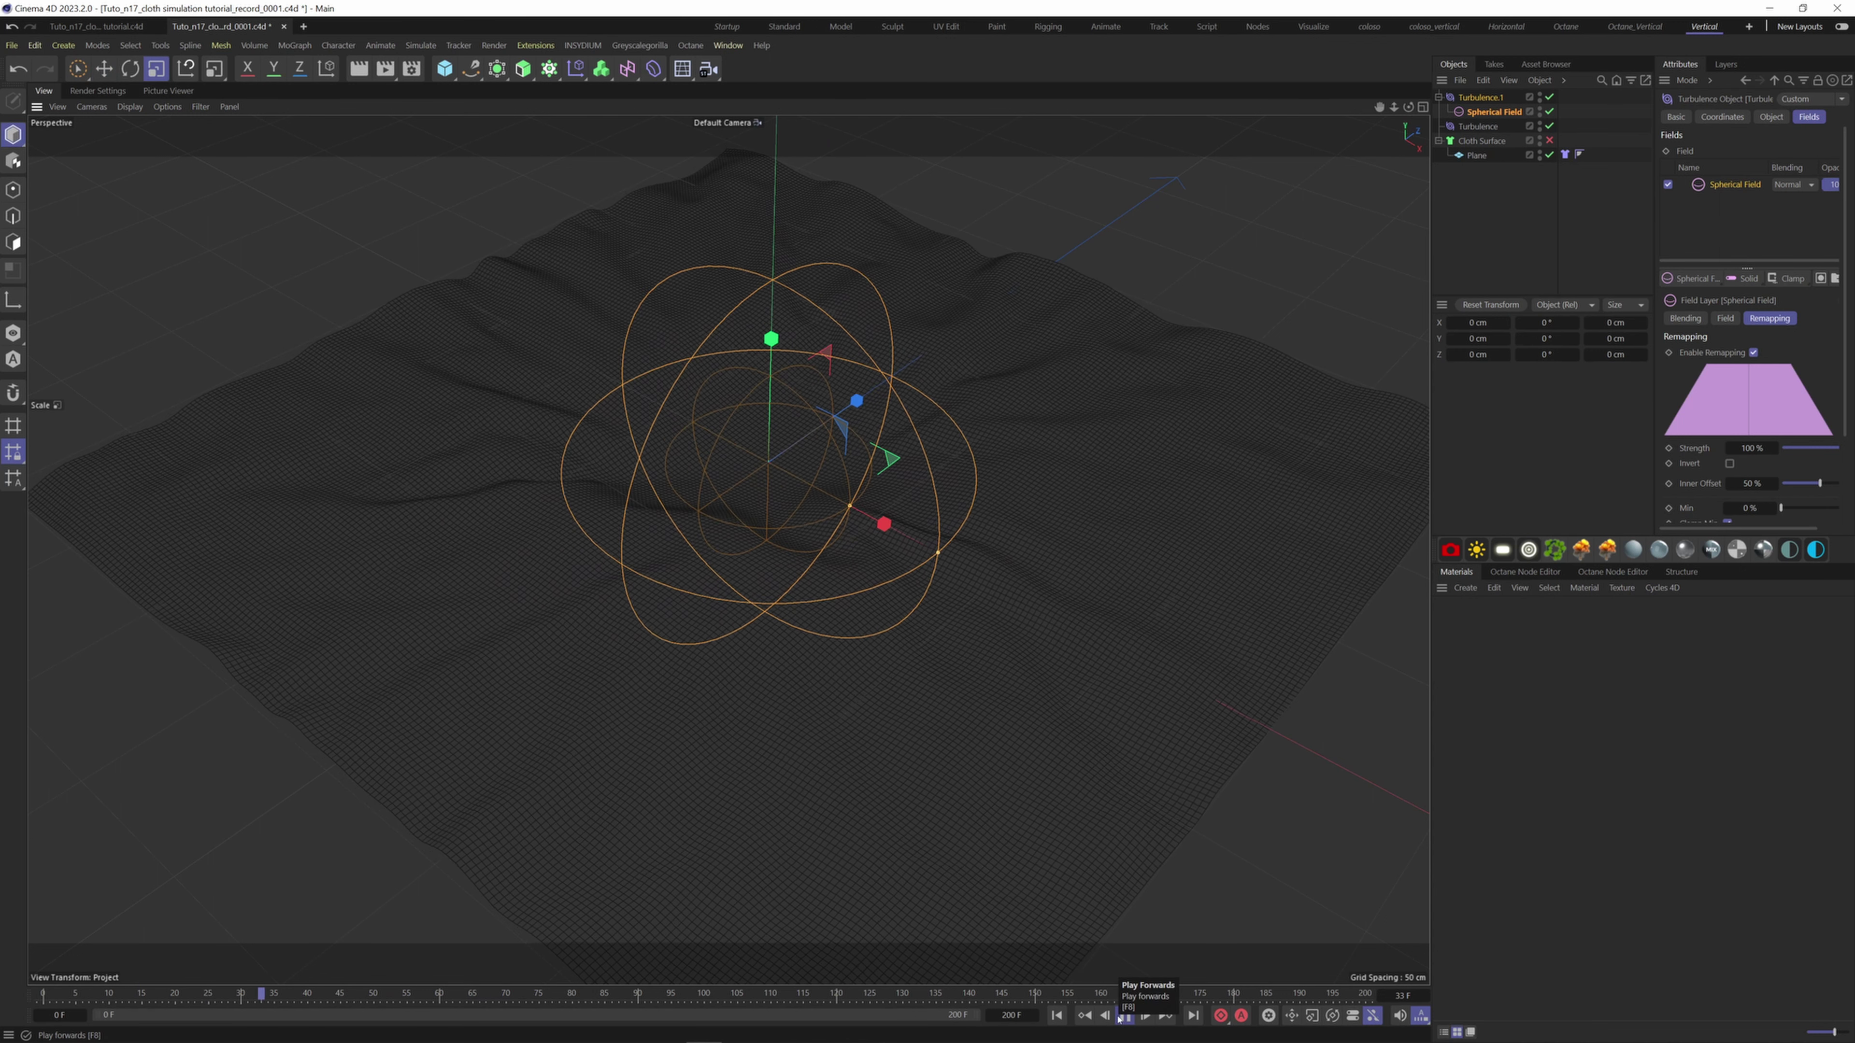
left_click(1123, 1016)
left_click_drag(657, 512, 551, 488, "alt")
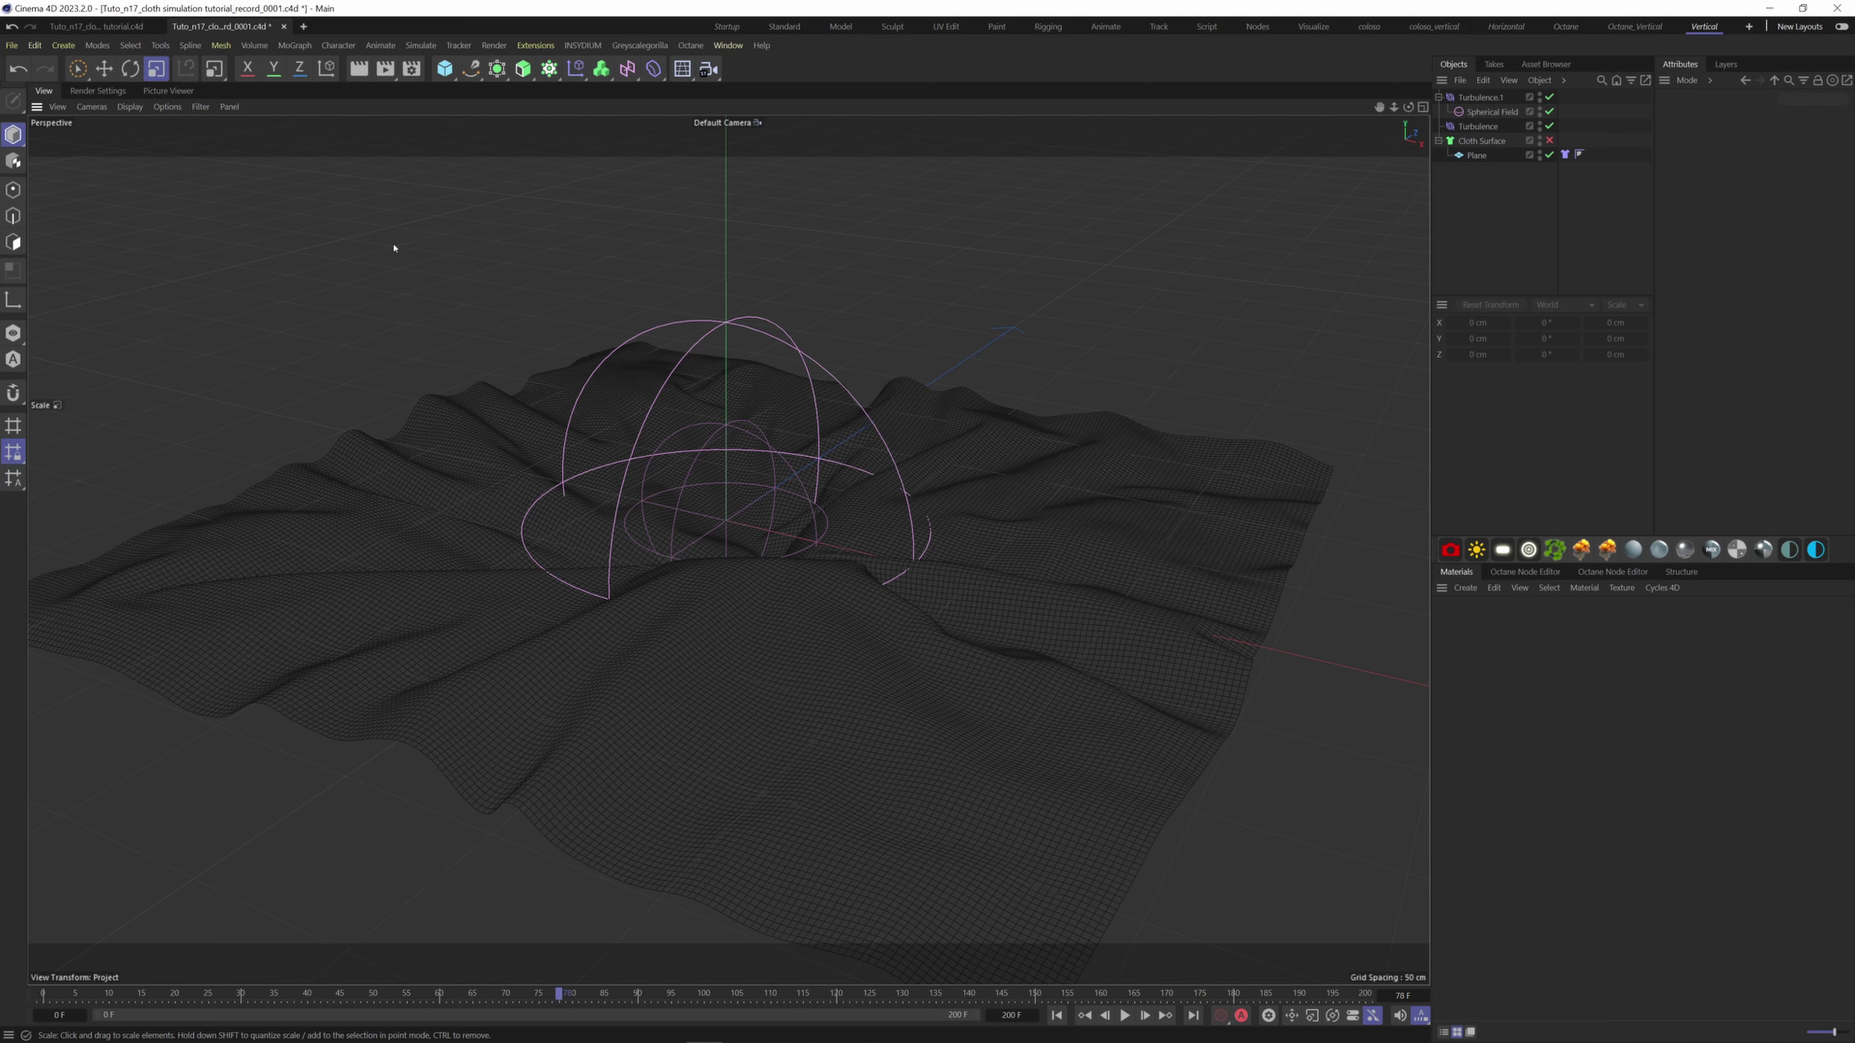
Add a Rotation force with angle speed 89.6 and play the cloth simulation
left_click(421, 44)
mouse_move(452, 73)
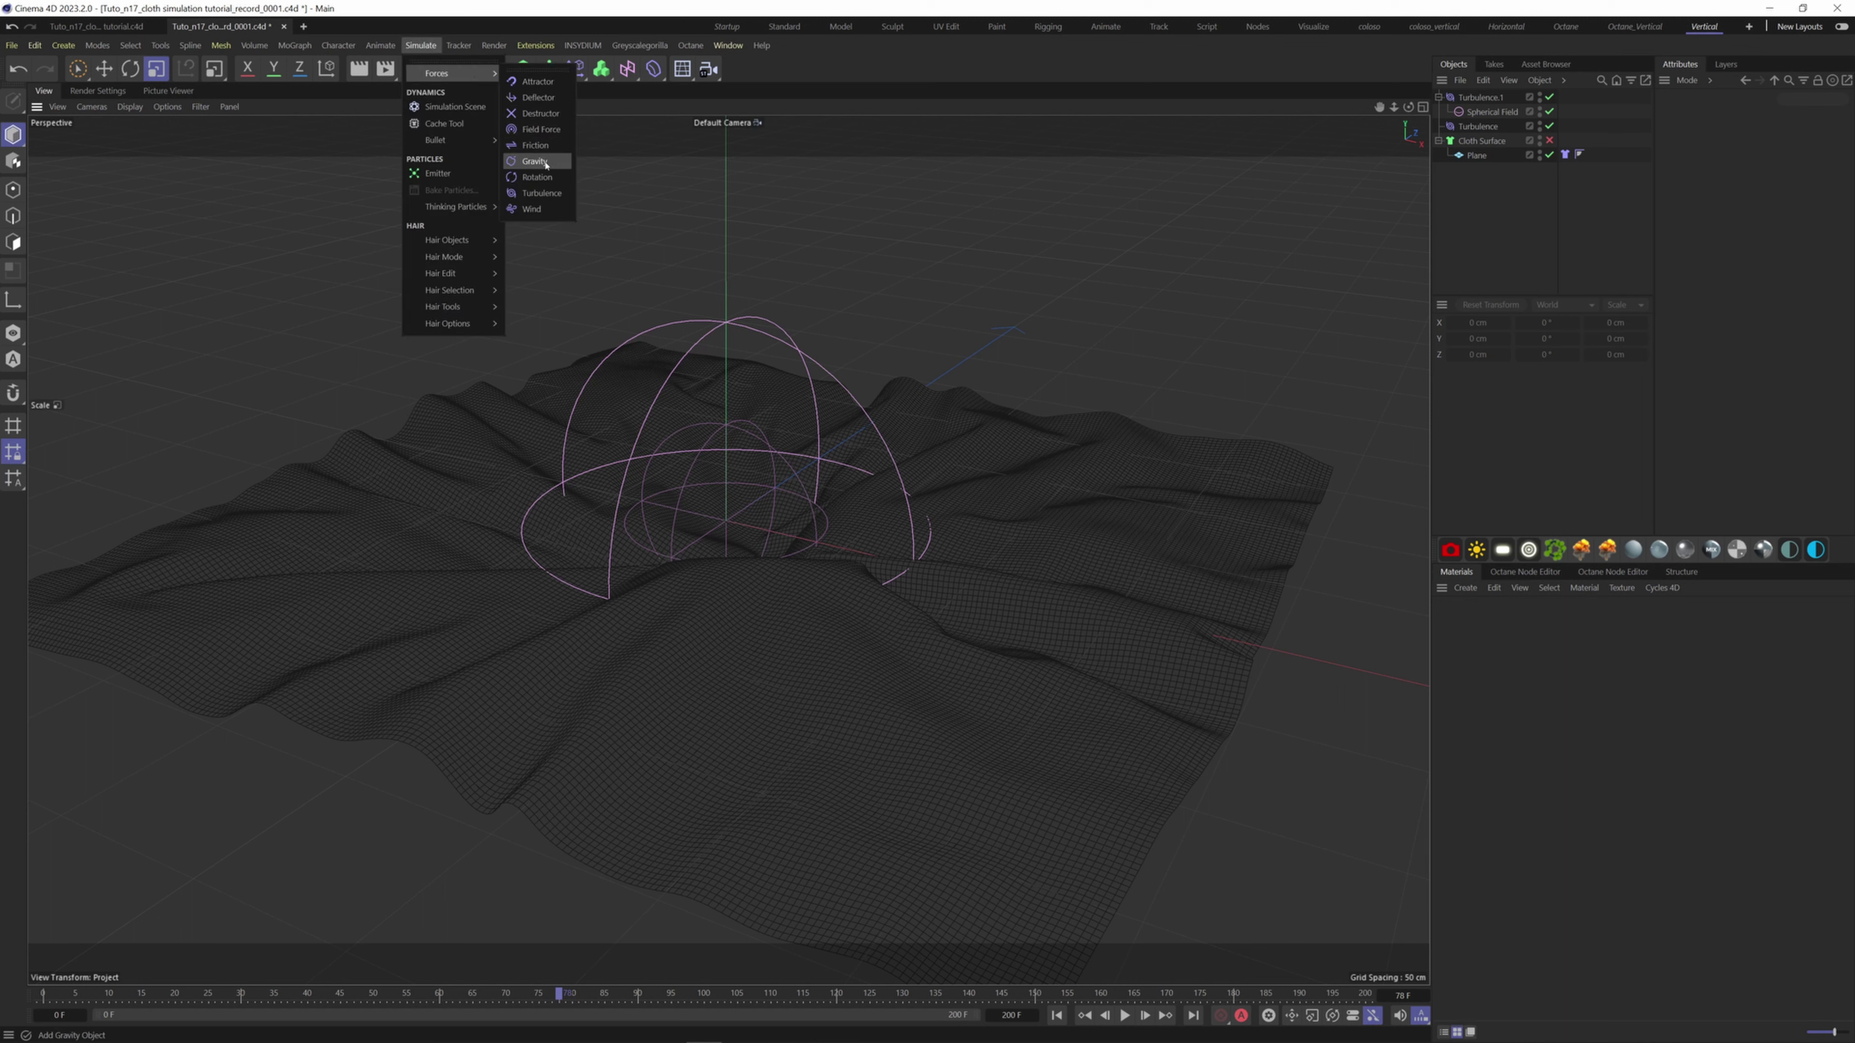
left_click(537, 177)
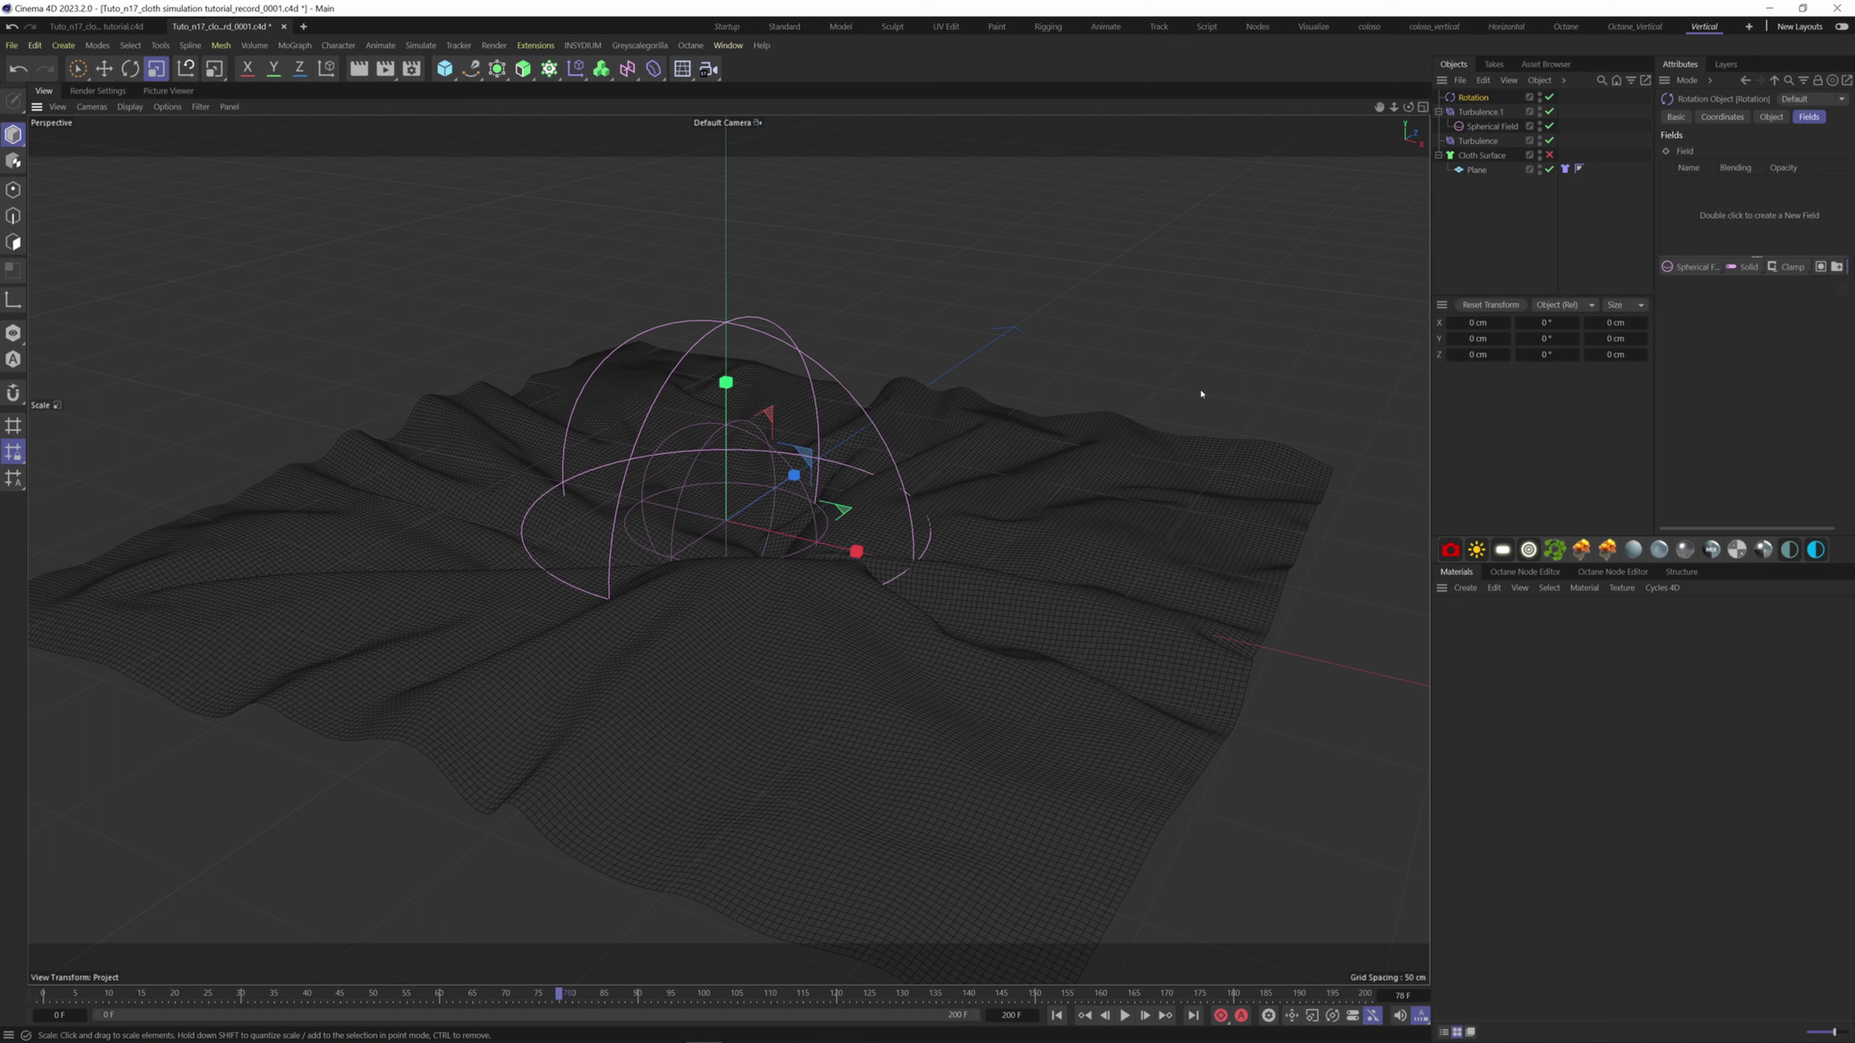
left_click(1770, 117)
left_click_drag(1811, 154, 1842, 152)
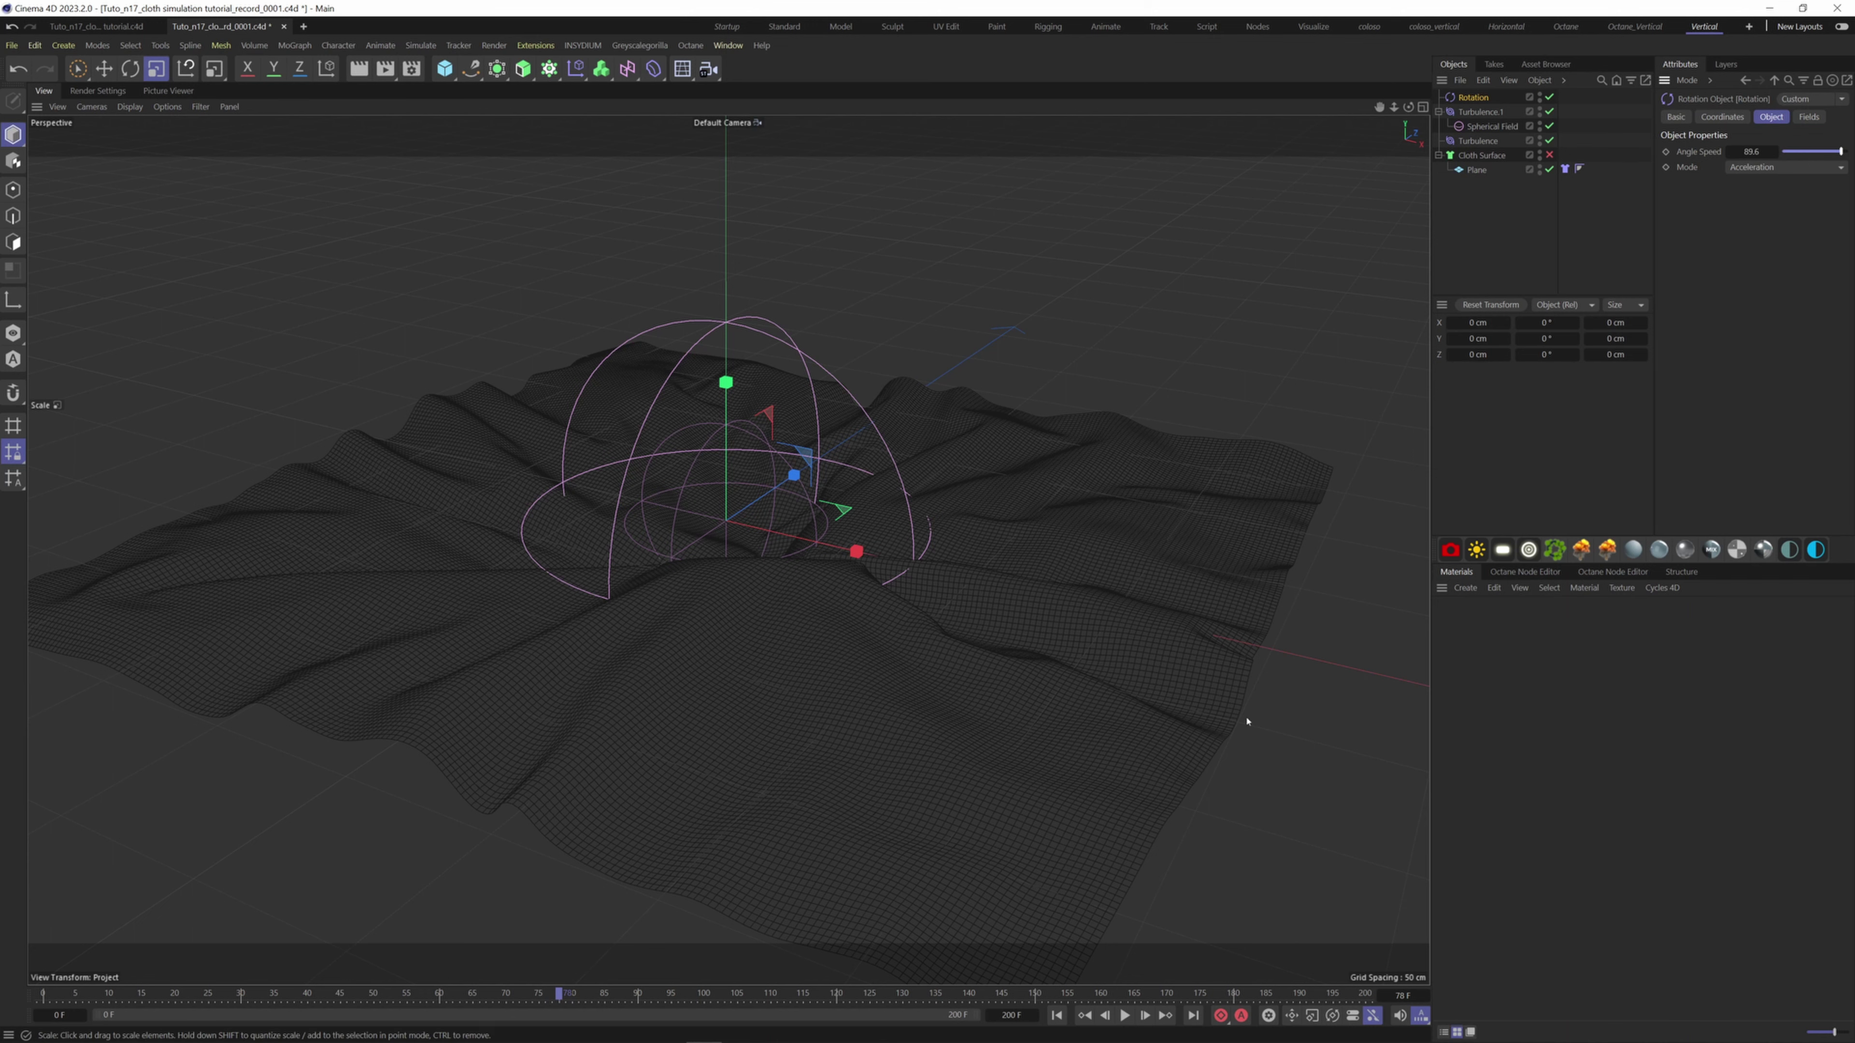
left_click(1125, 1016)
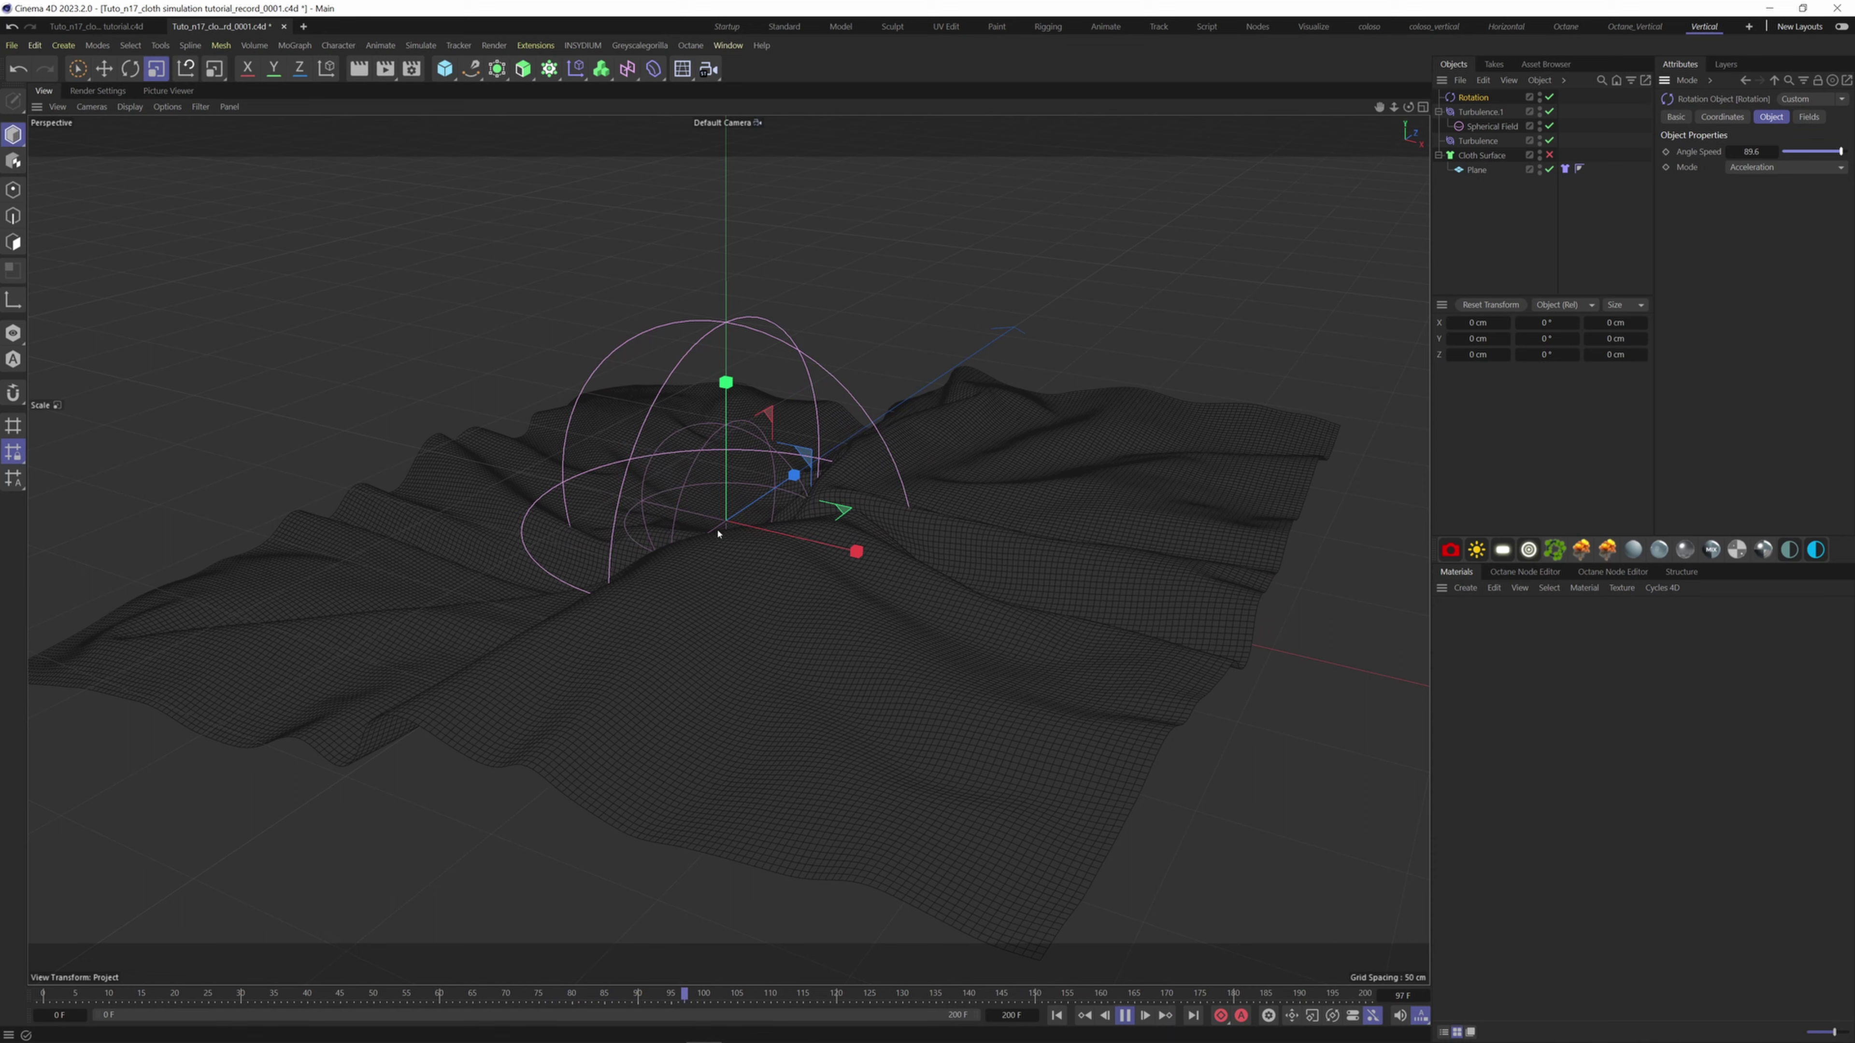
Stop and rewind the simulation, then set the Rotation force's pitch (R.P) to 90°
key("F8")
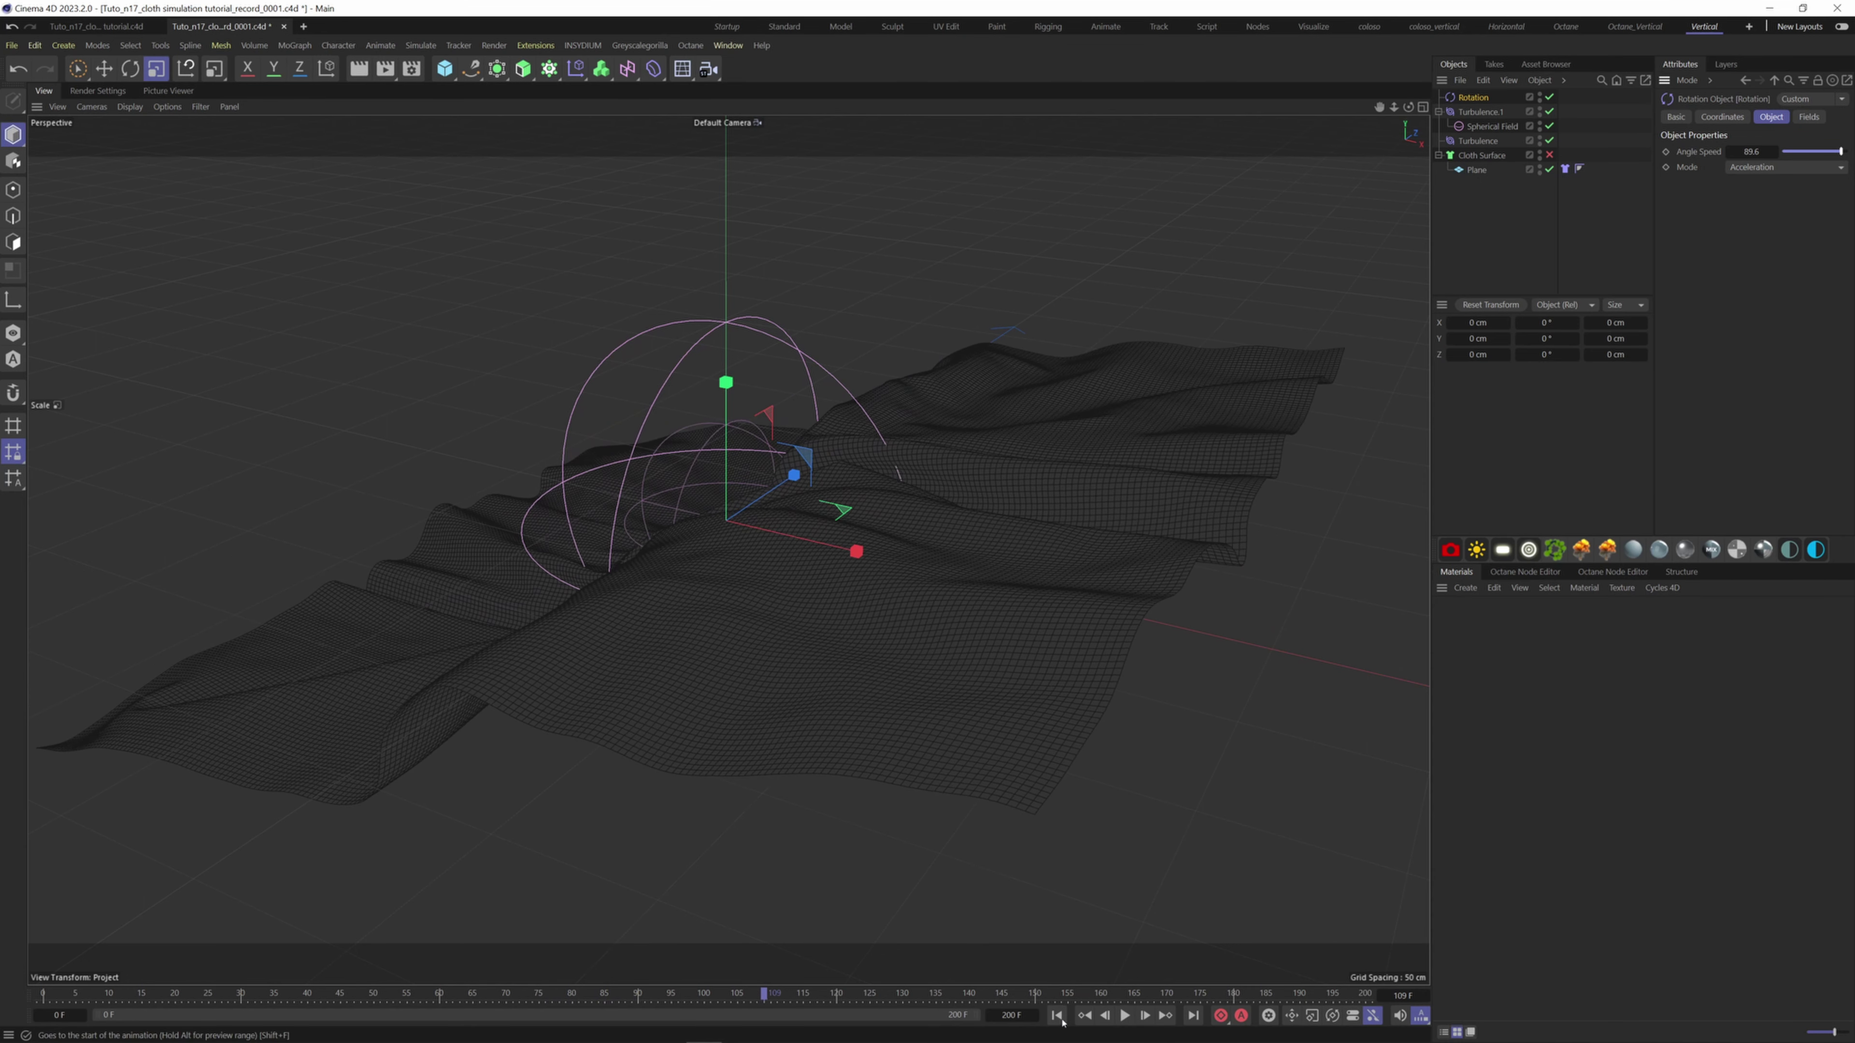
key("shift+f")
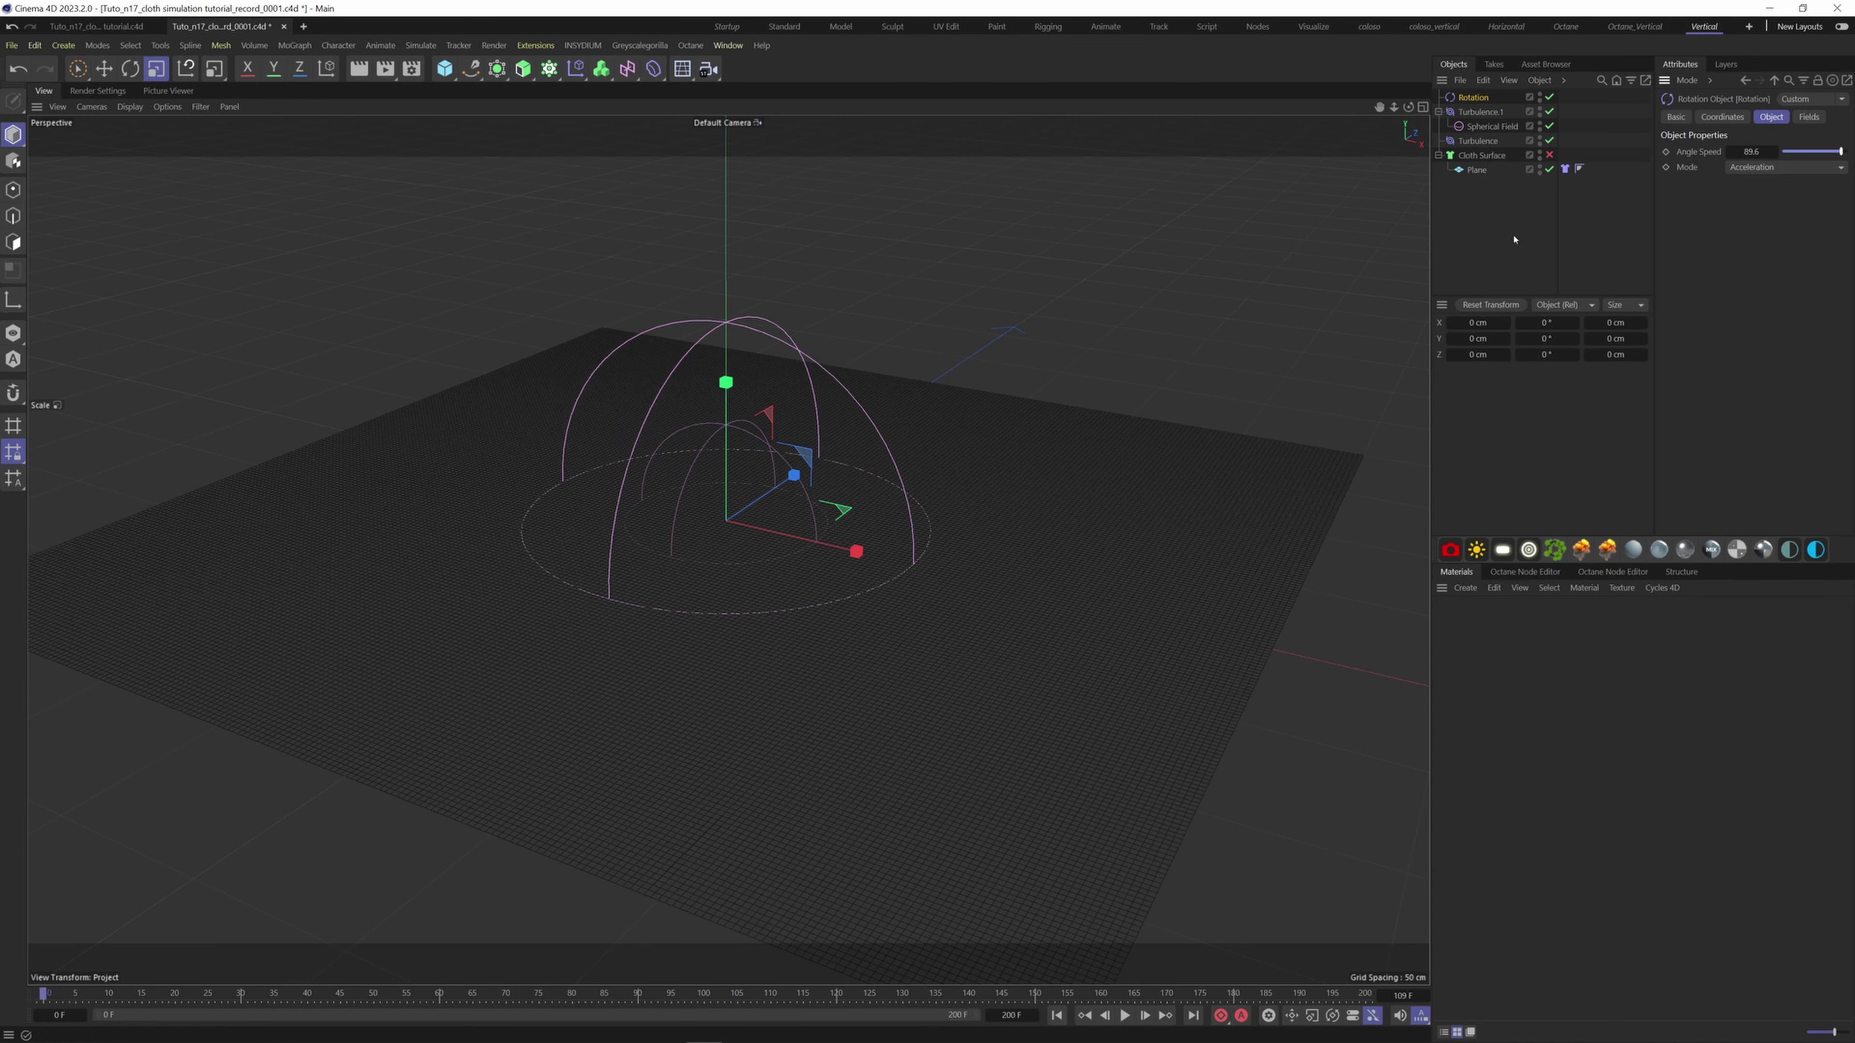
left_click(1735, 118)
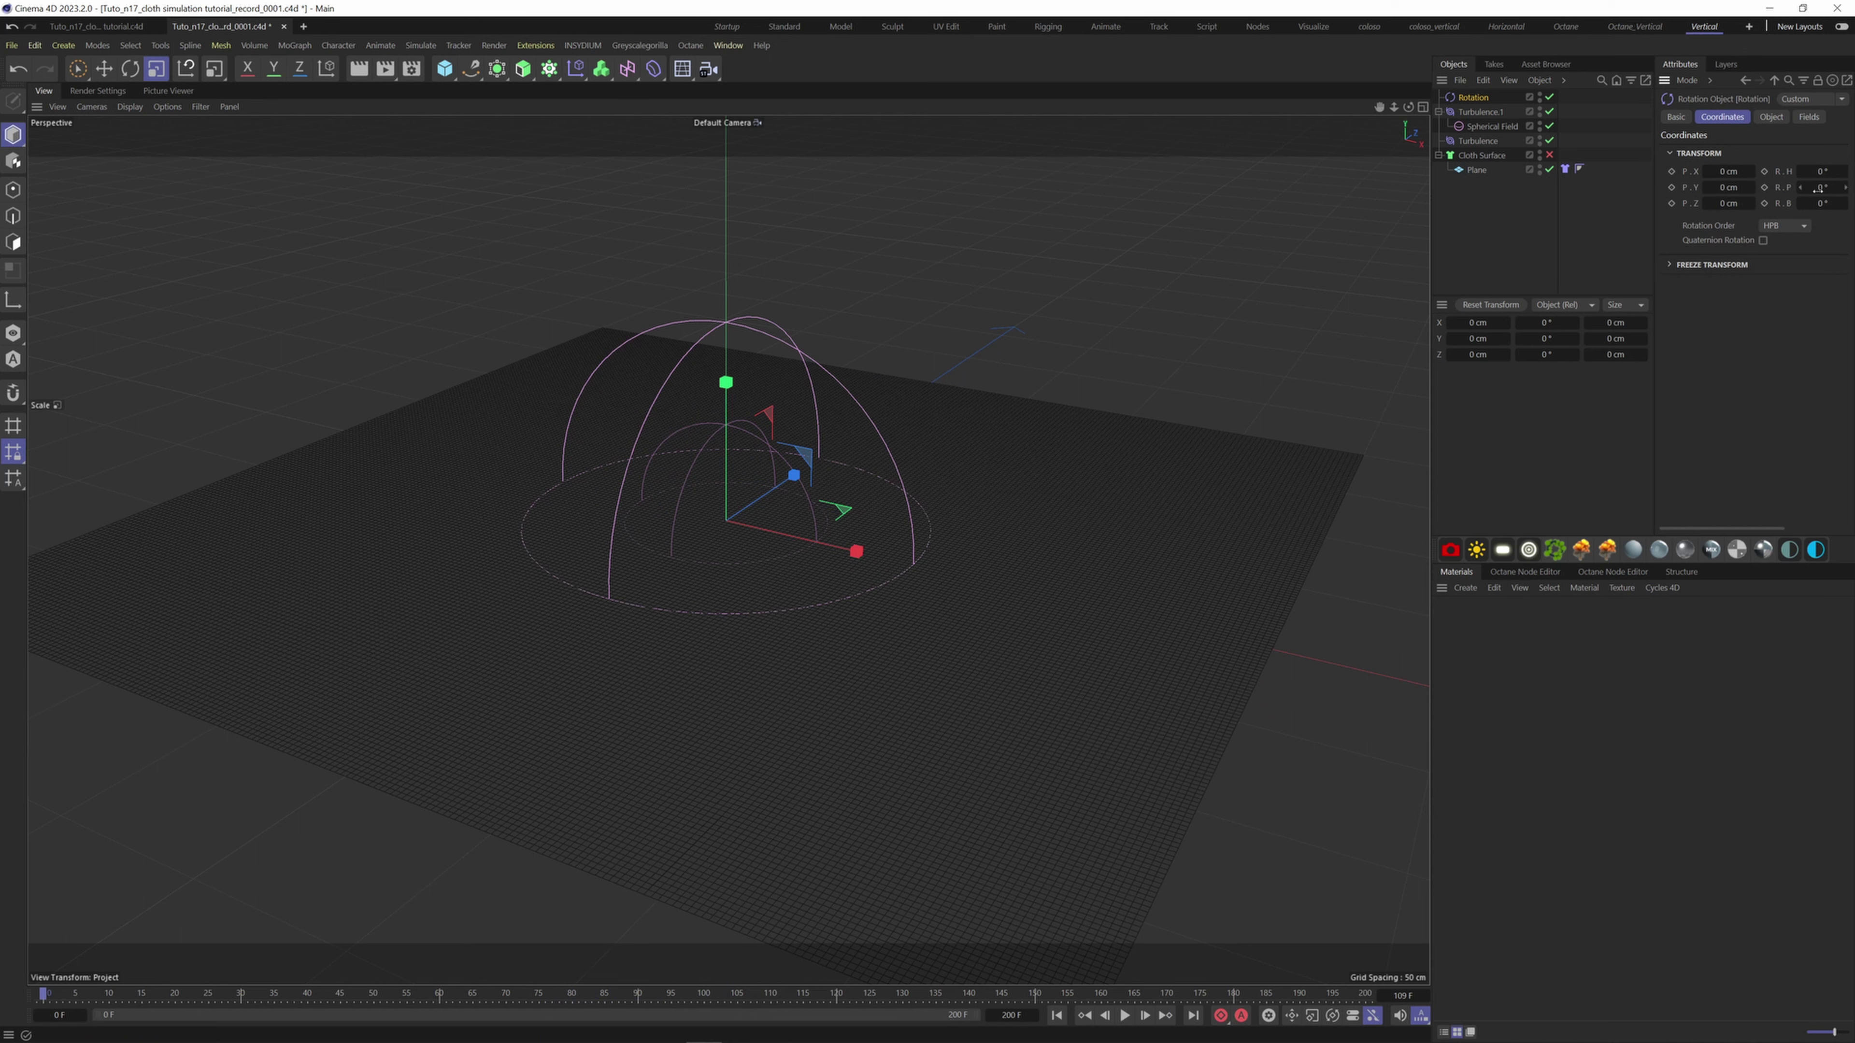
key("9")
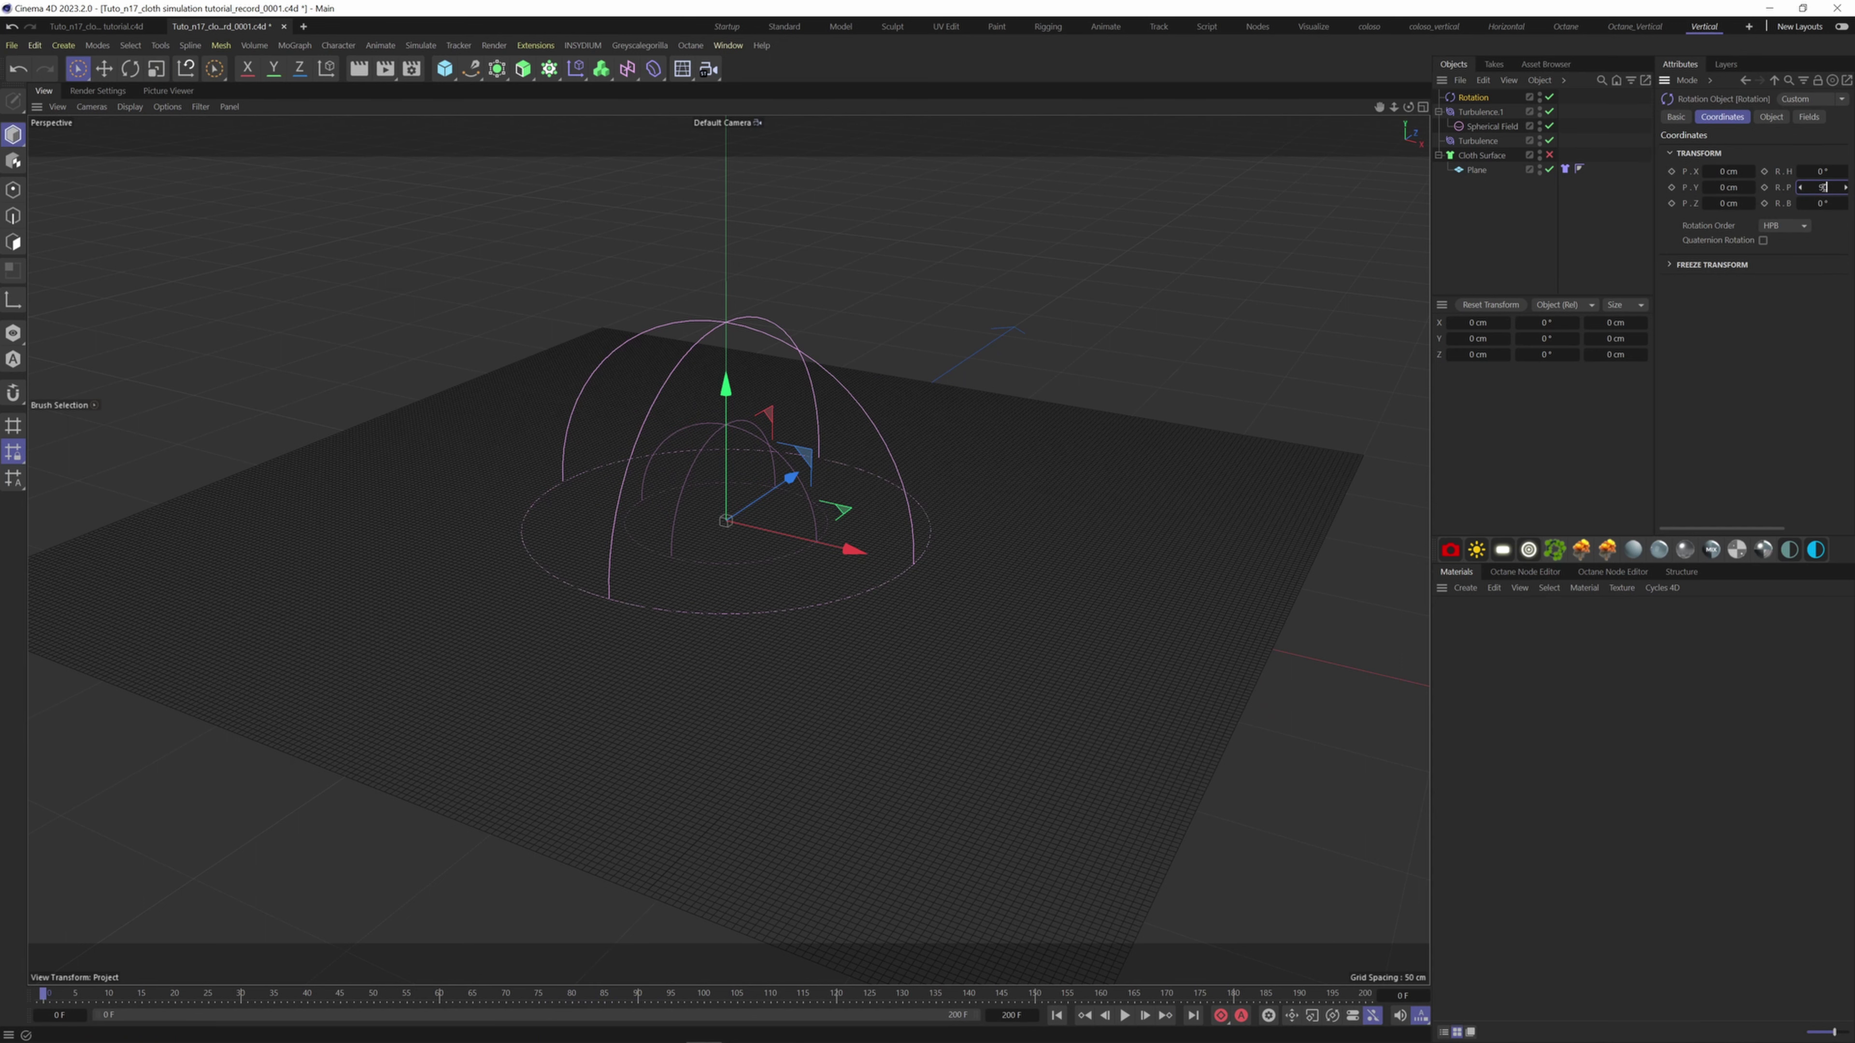
key("Return")
Play the simulation to preview the tilted rotation on the cloth, then stop and rewind
left_click(1125, 1016)
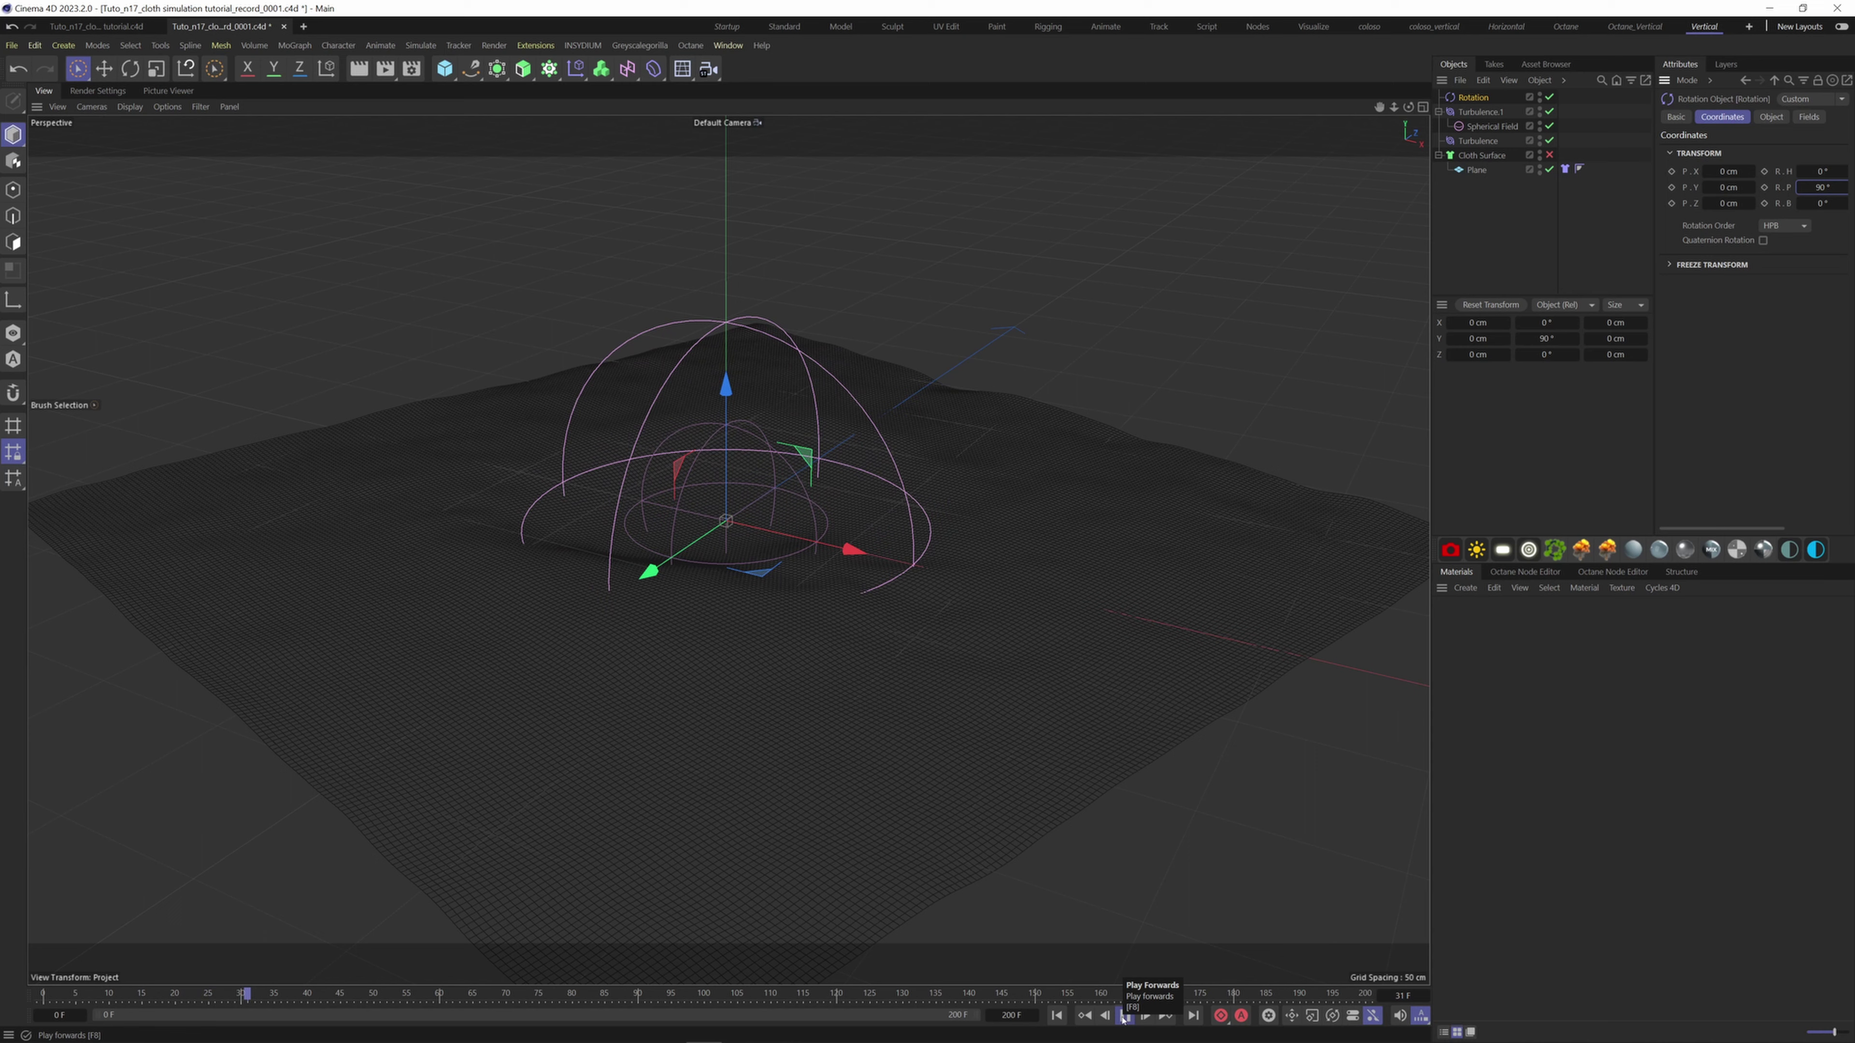
left_click(1123, 1016)
left_click(1057, 1016)
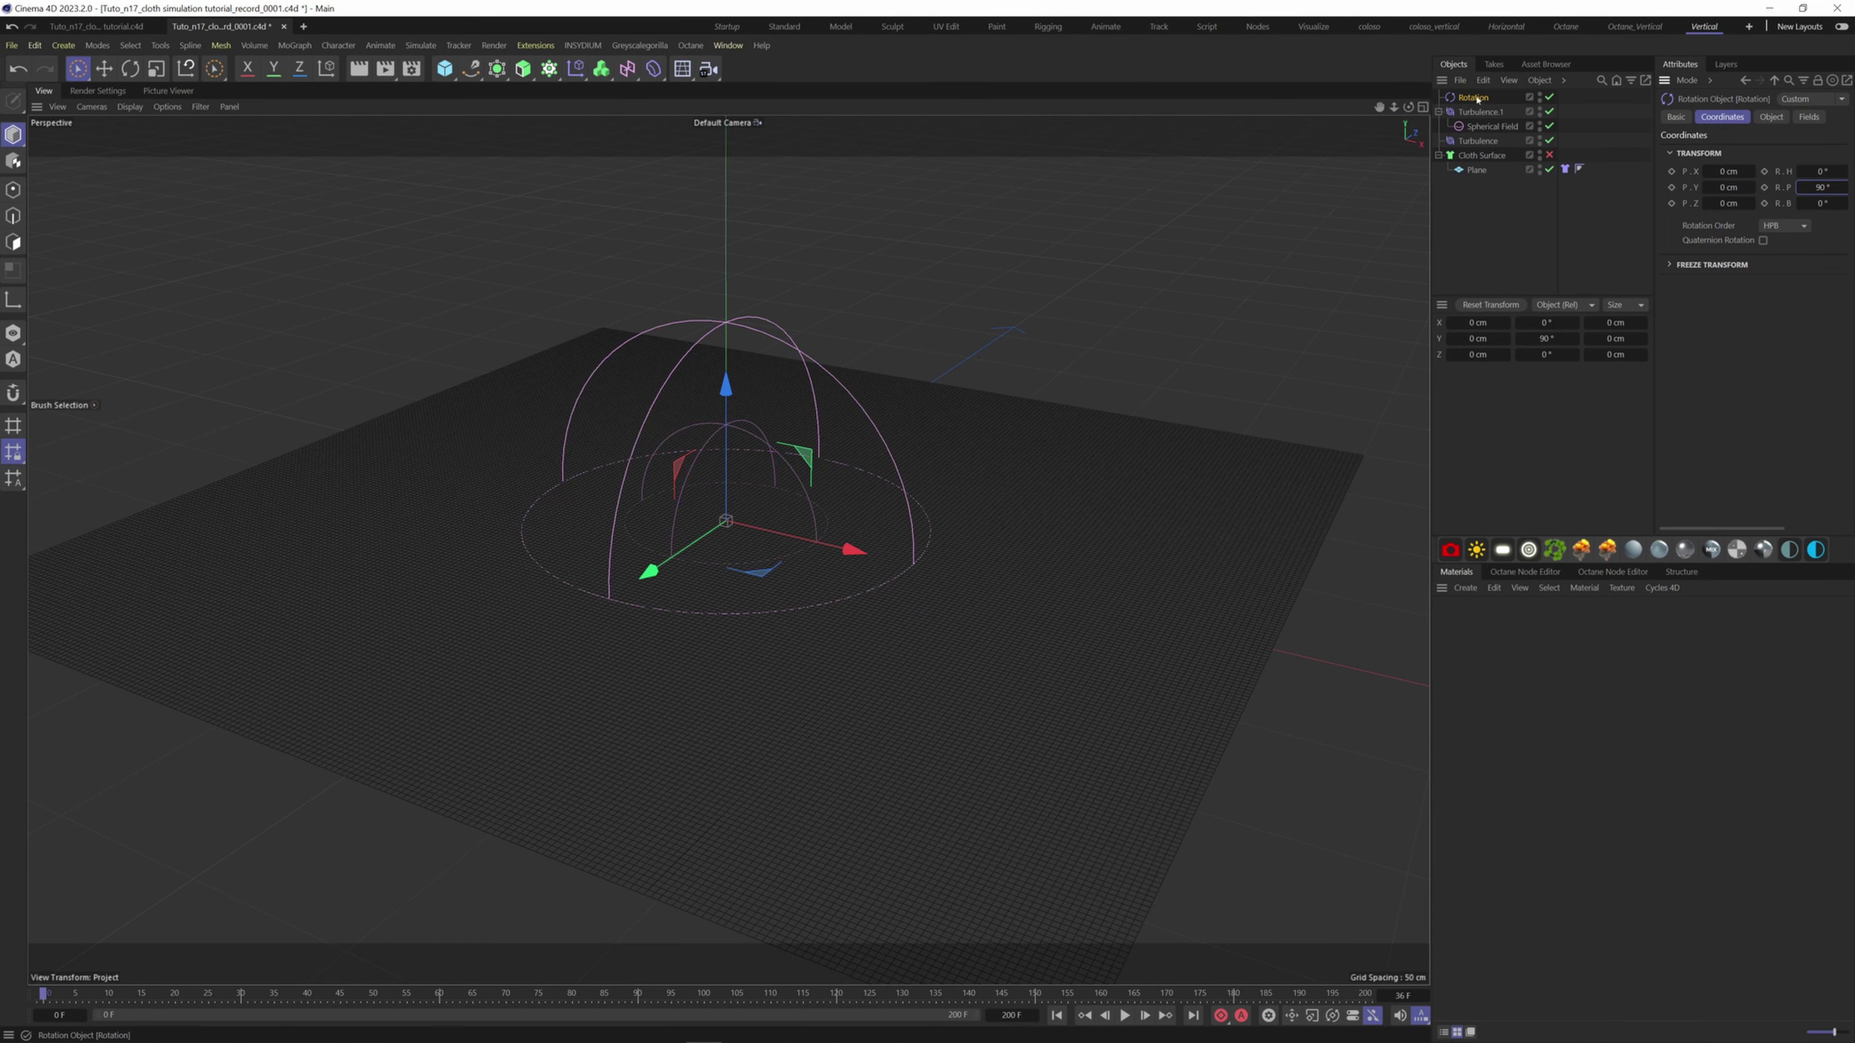
Add a Spherical Field to the Rotation force, shrink its radius, and orbit to watch the cloth swirl
left_click(1824, 118)
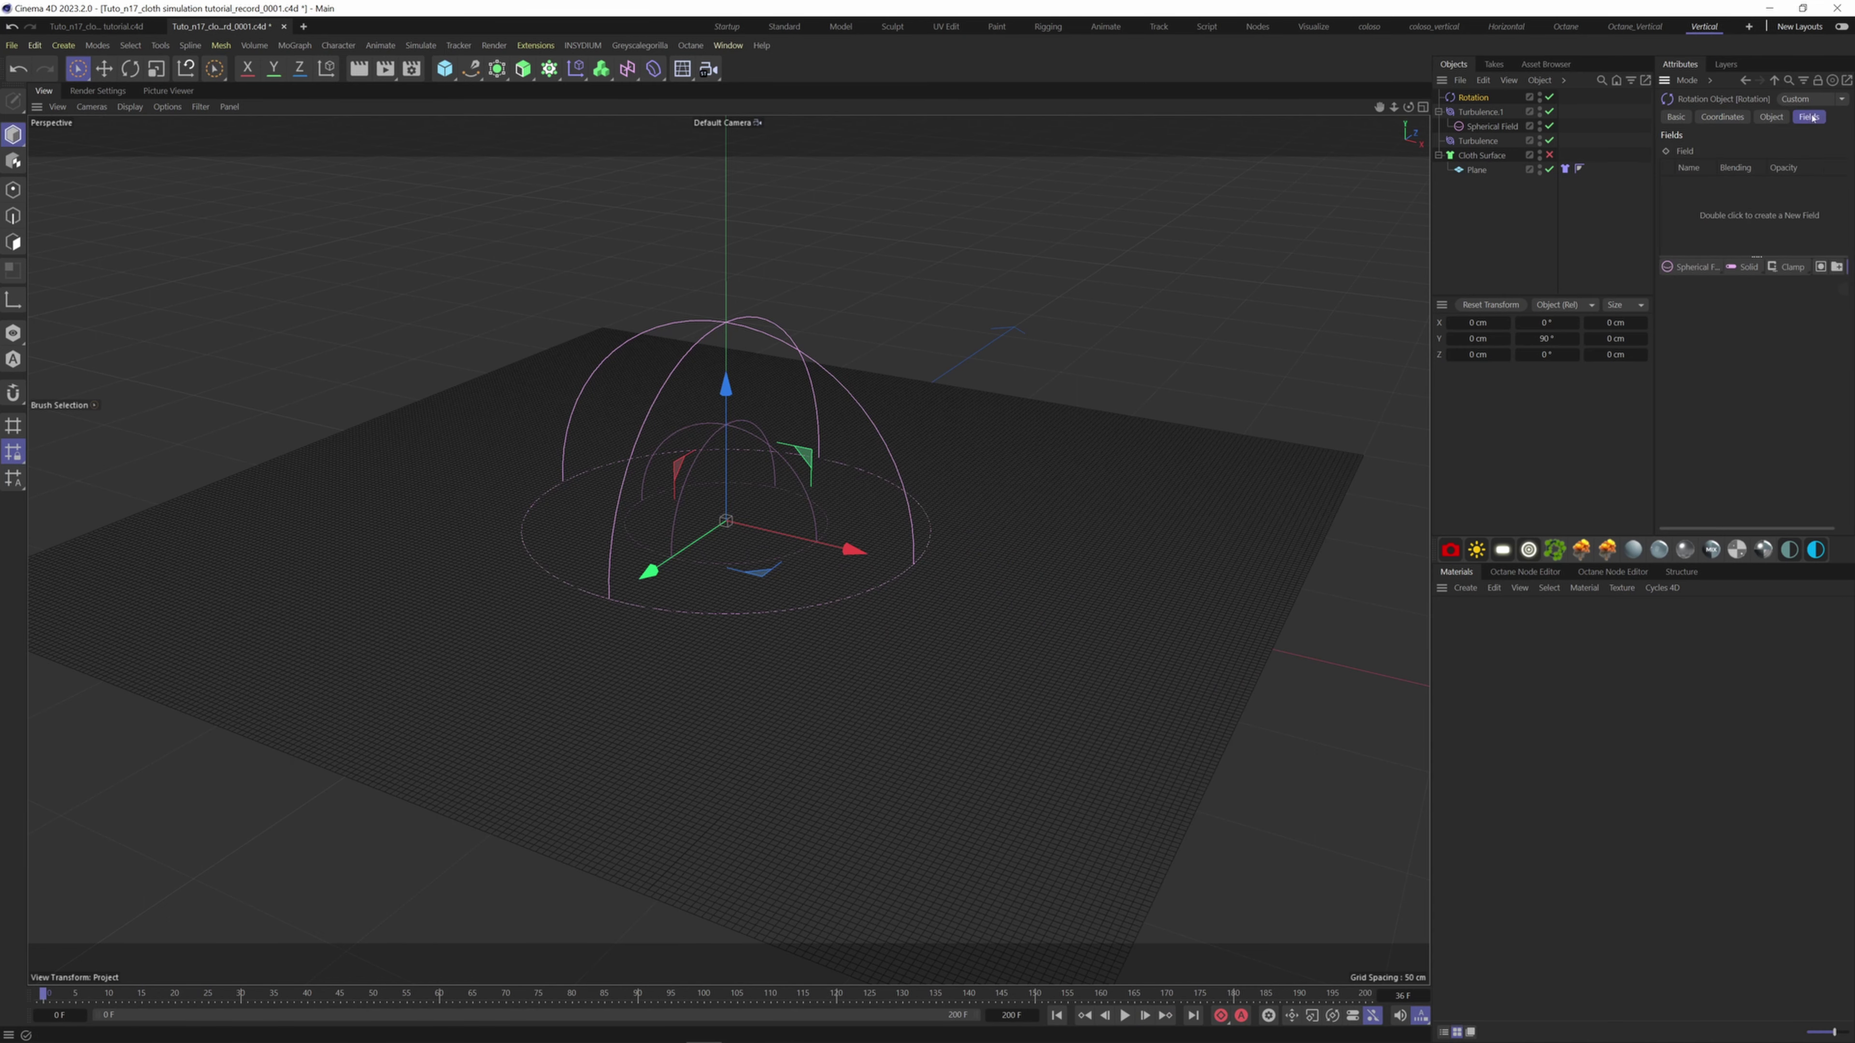
left_click(1688, 267)
key("t")
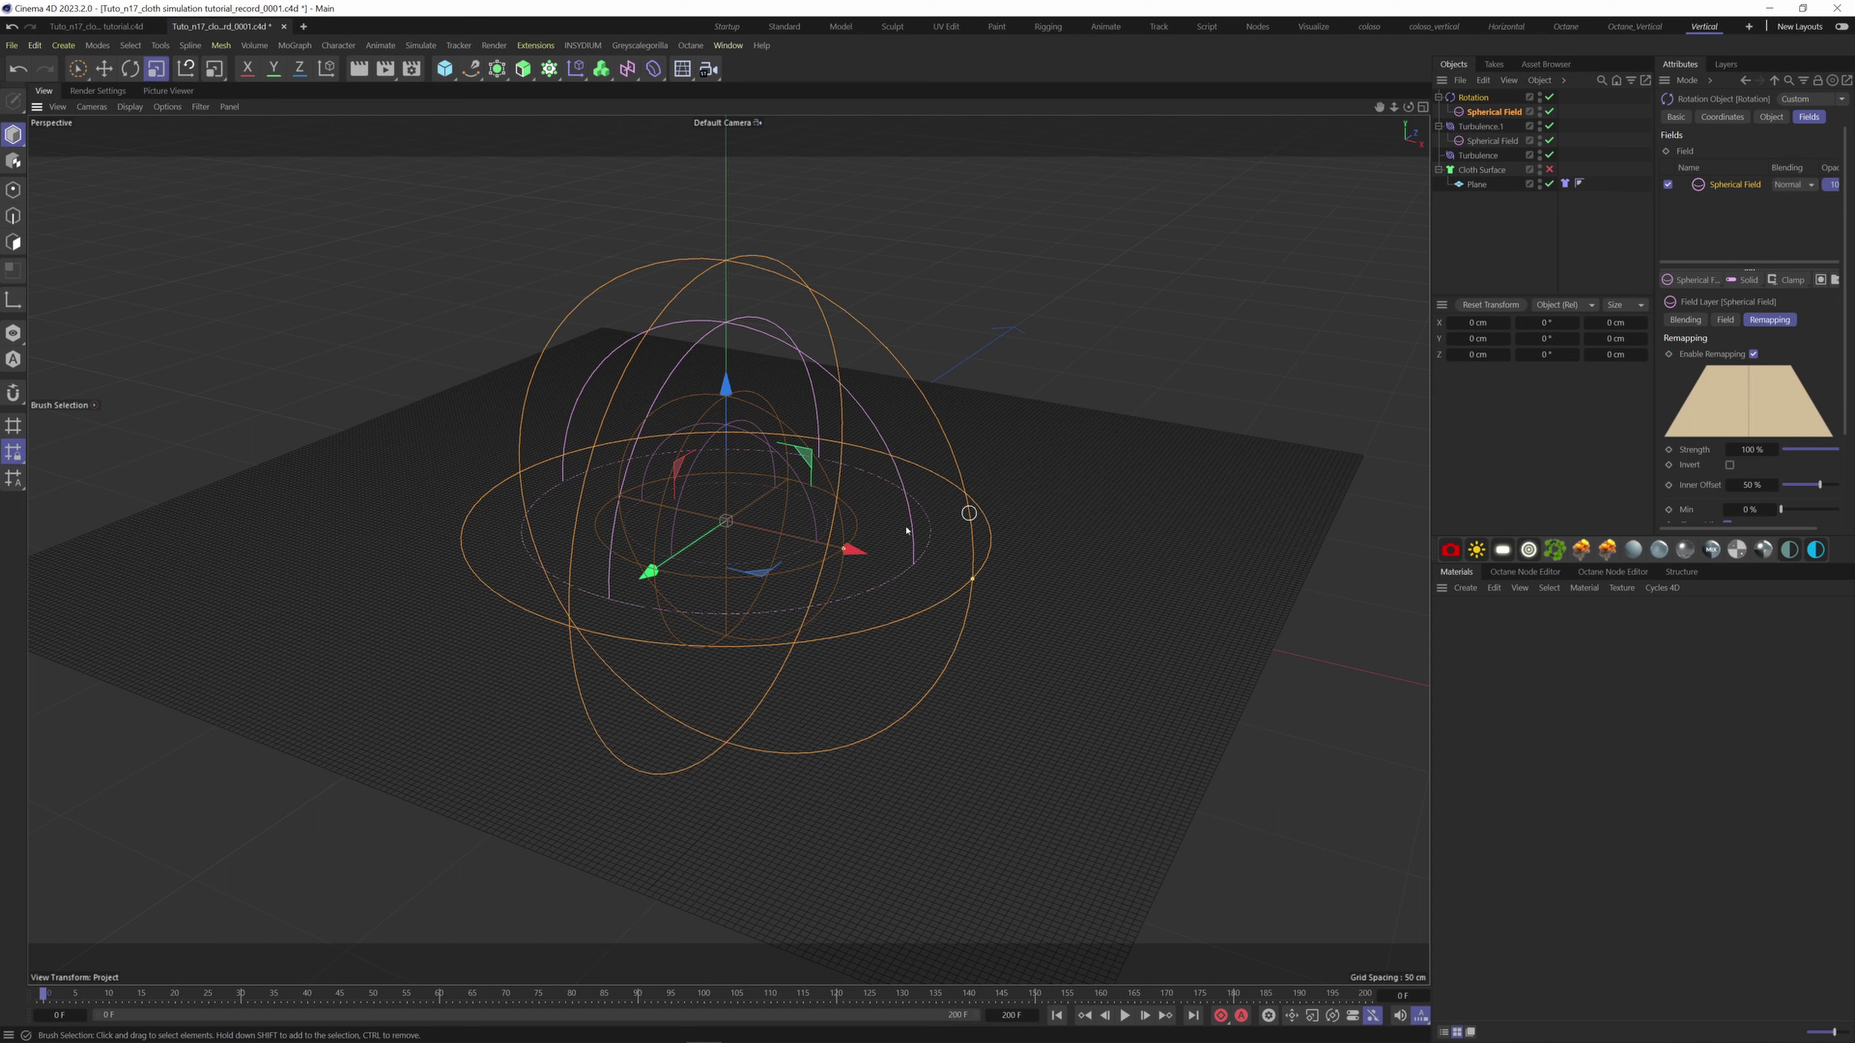
left_click_drag(1010, 426, 910, 476)
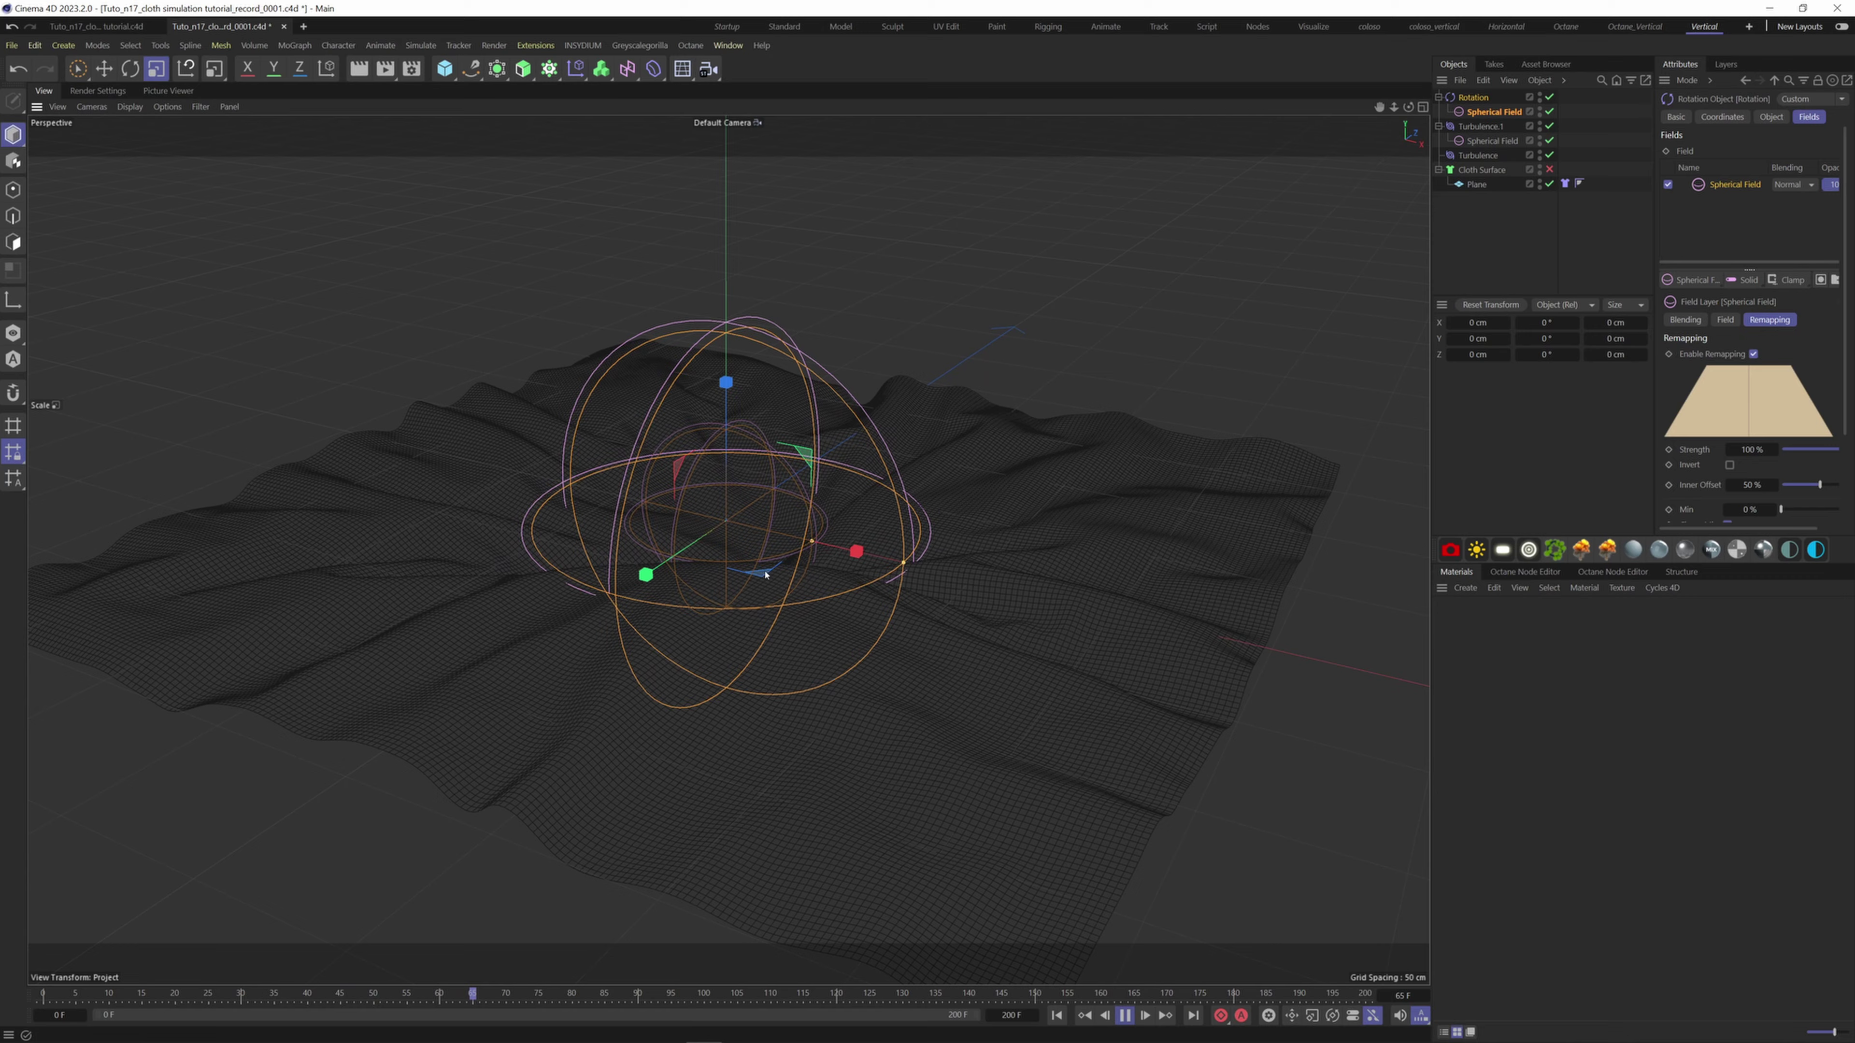
left_click_drag(765, 575, 774, 624, "alt")
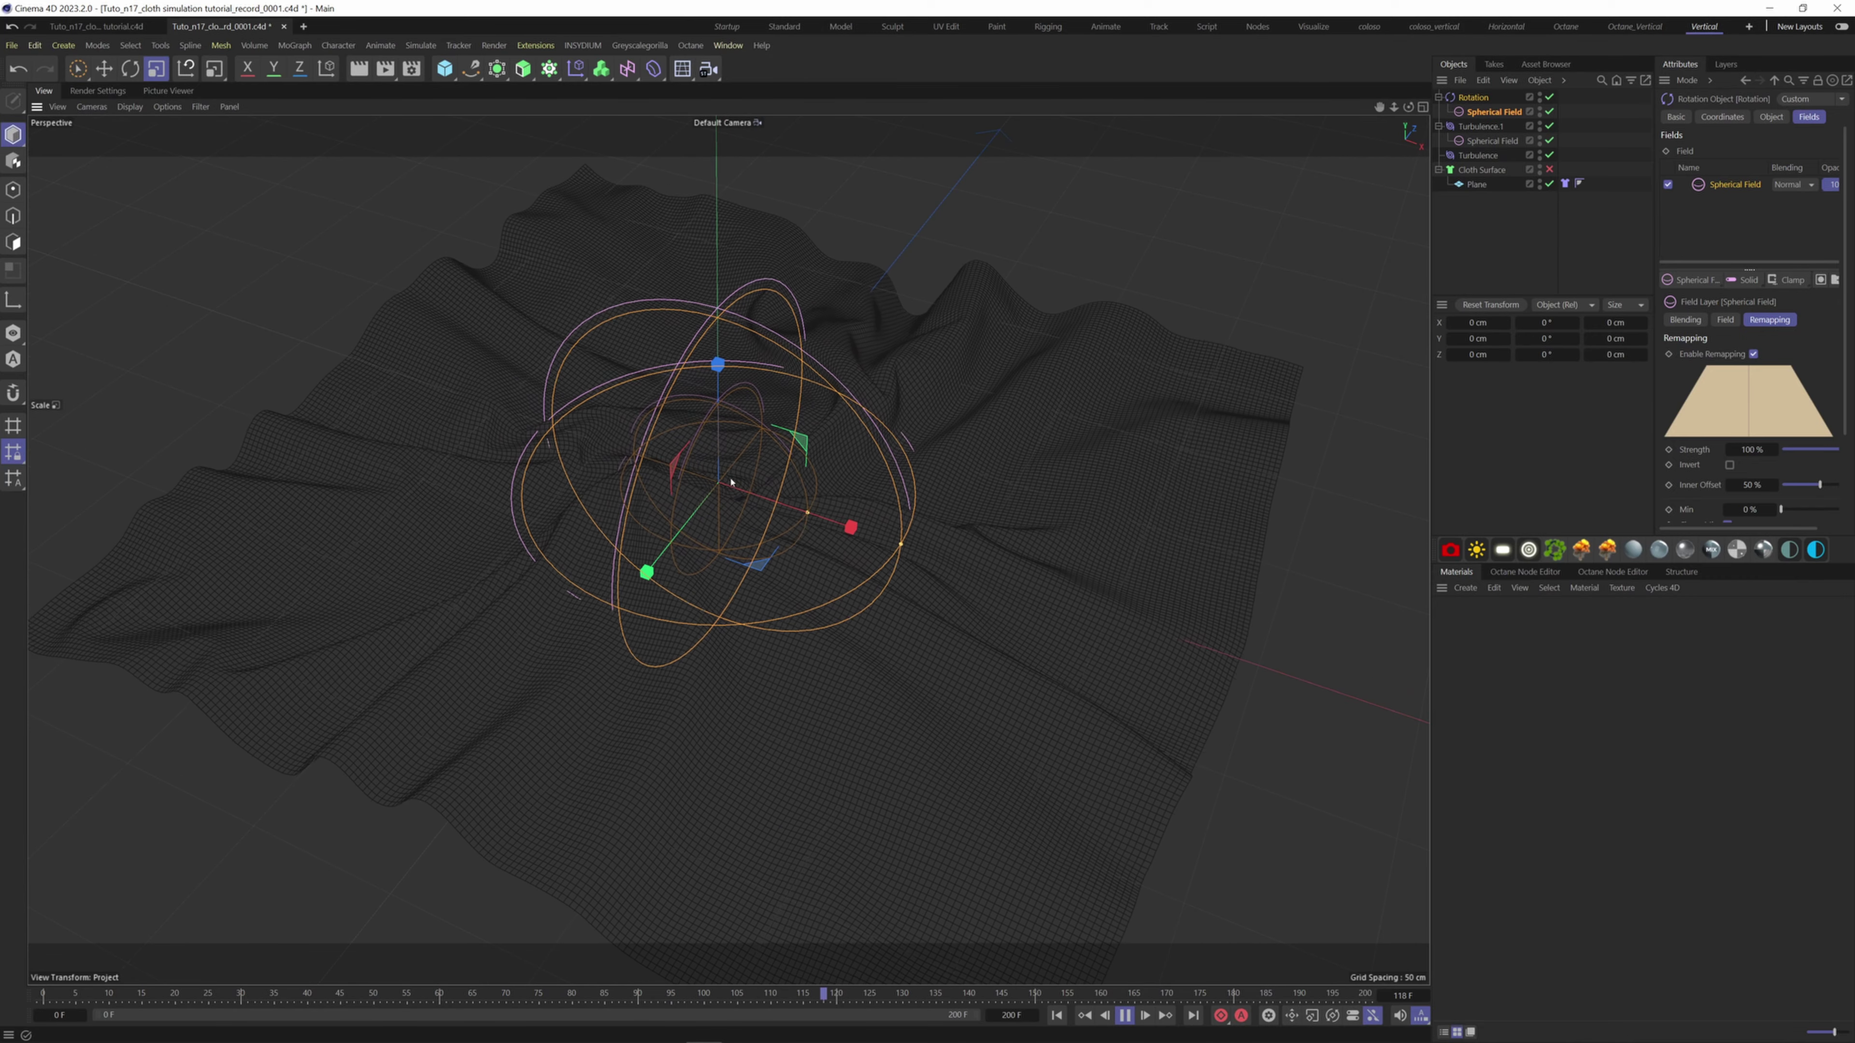
left_click_drag(731, 482, 692, 650, "alt")
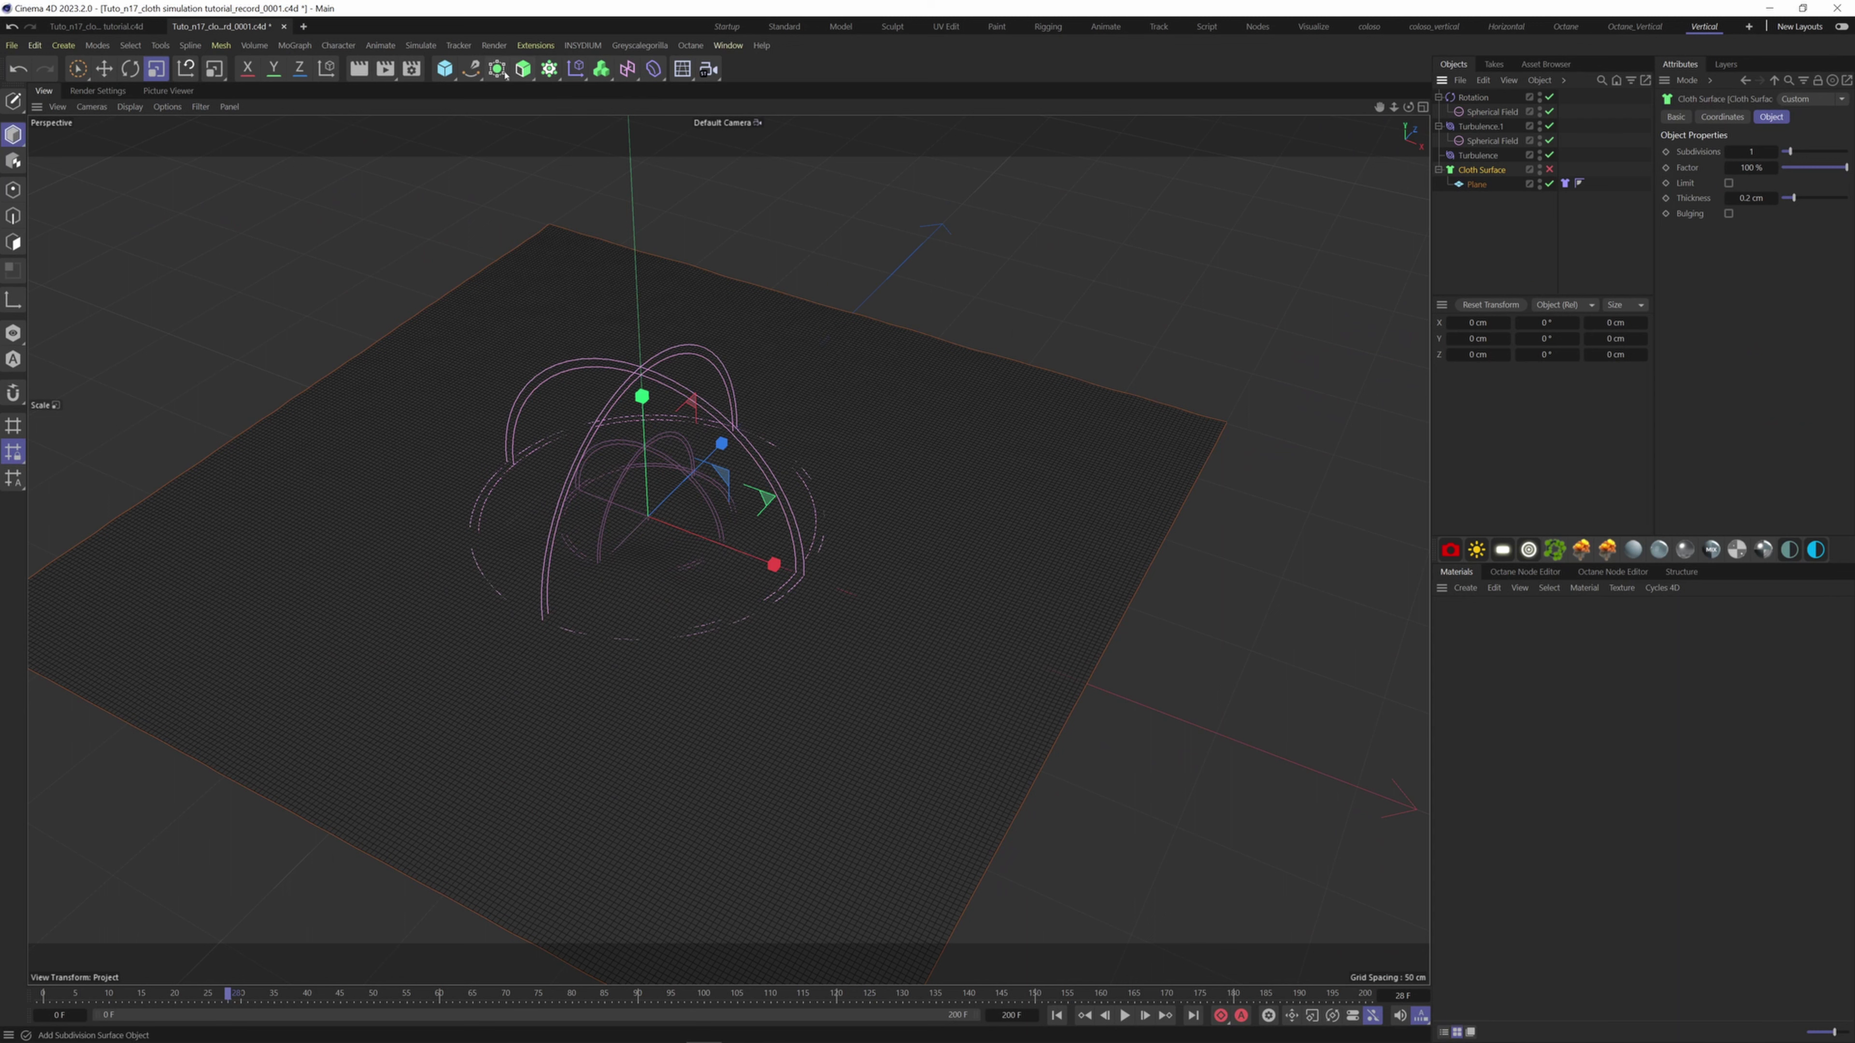
Add a Subdivision Surface and nest the Cloth Surface under it to smooth the cloth
left_click(498, 70, "alt")
left_click_drag(1479, 188, 1494, 173)
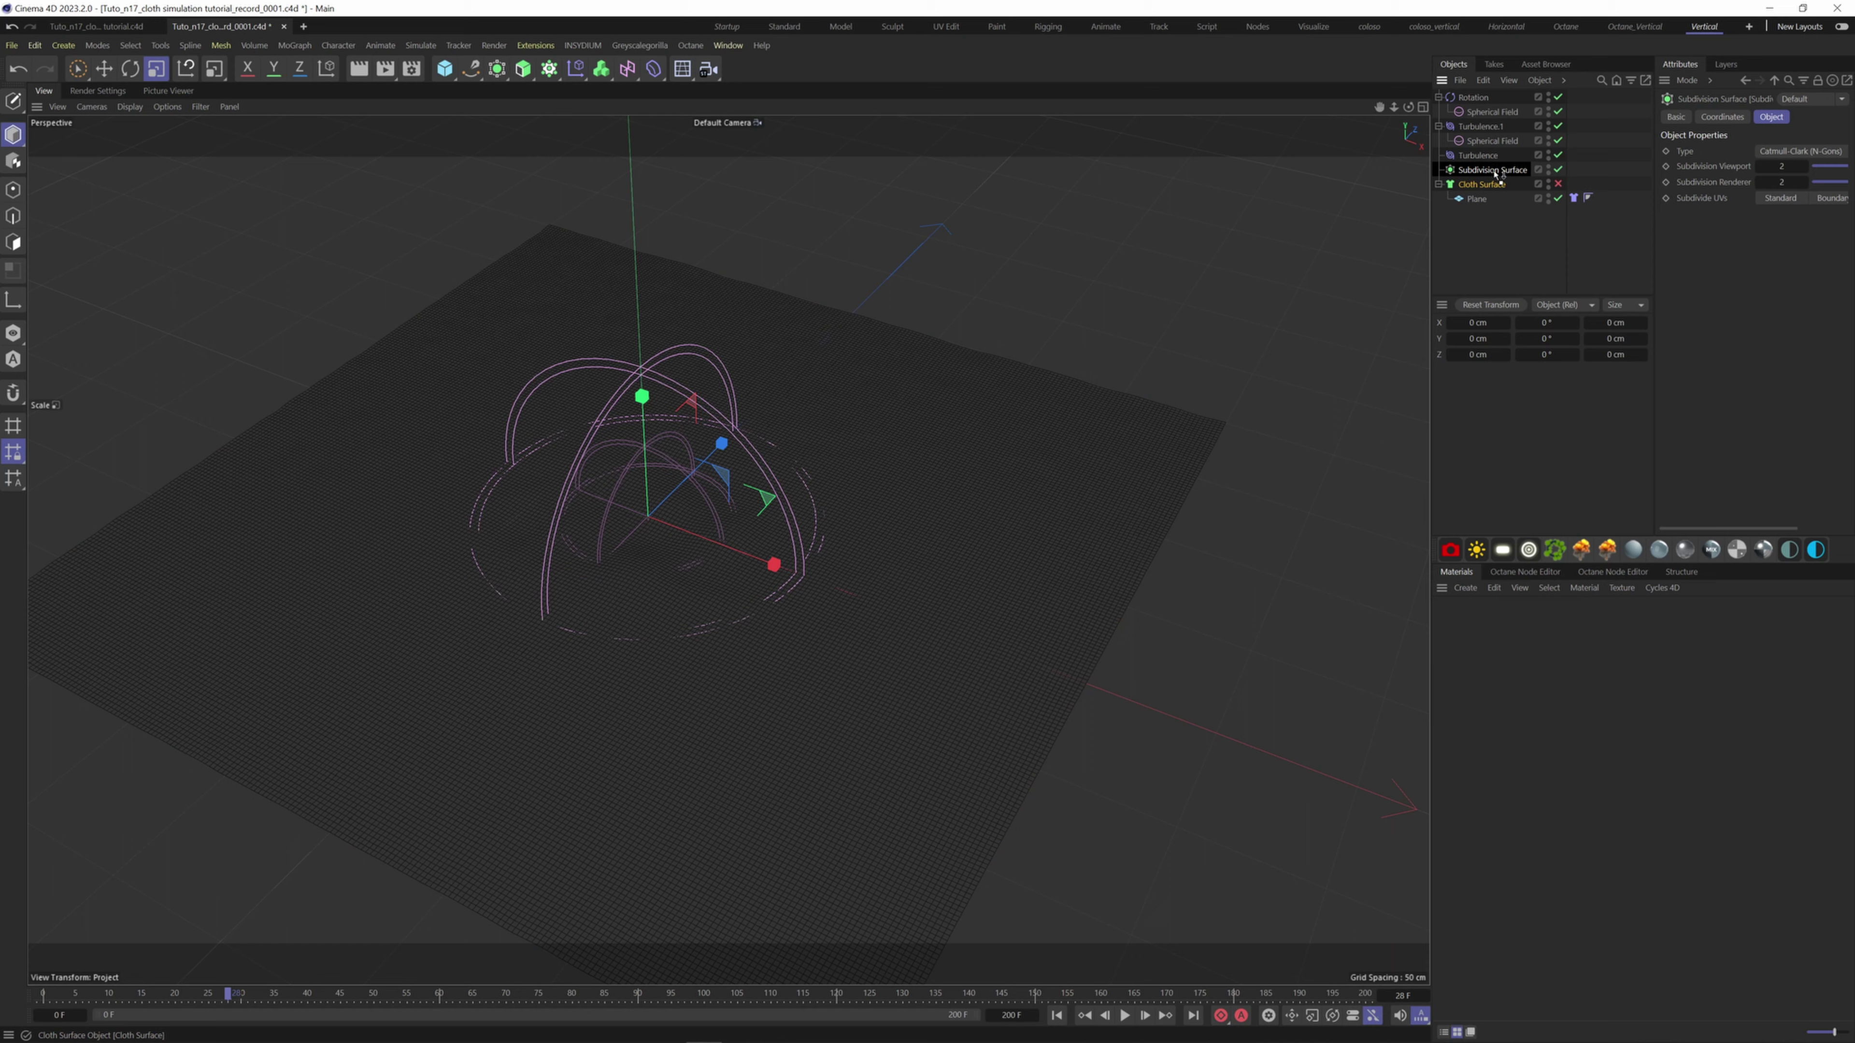
left_click_drag(676, 564, 643, 510, "alt")
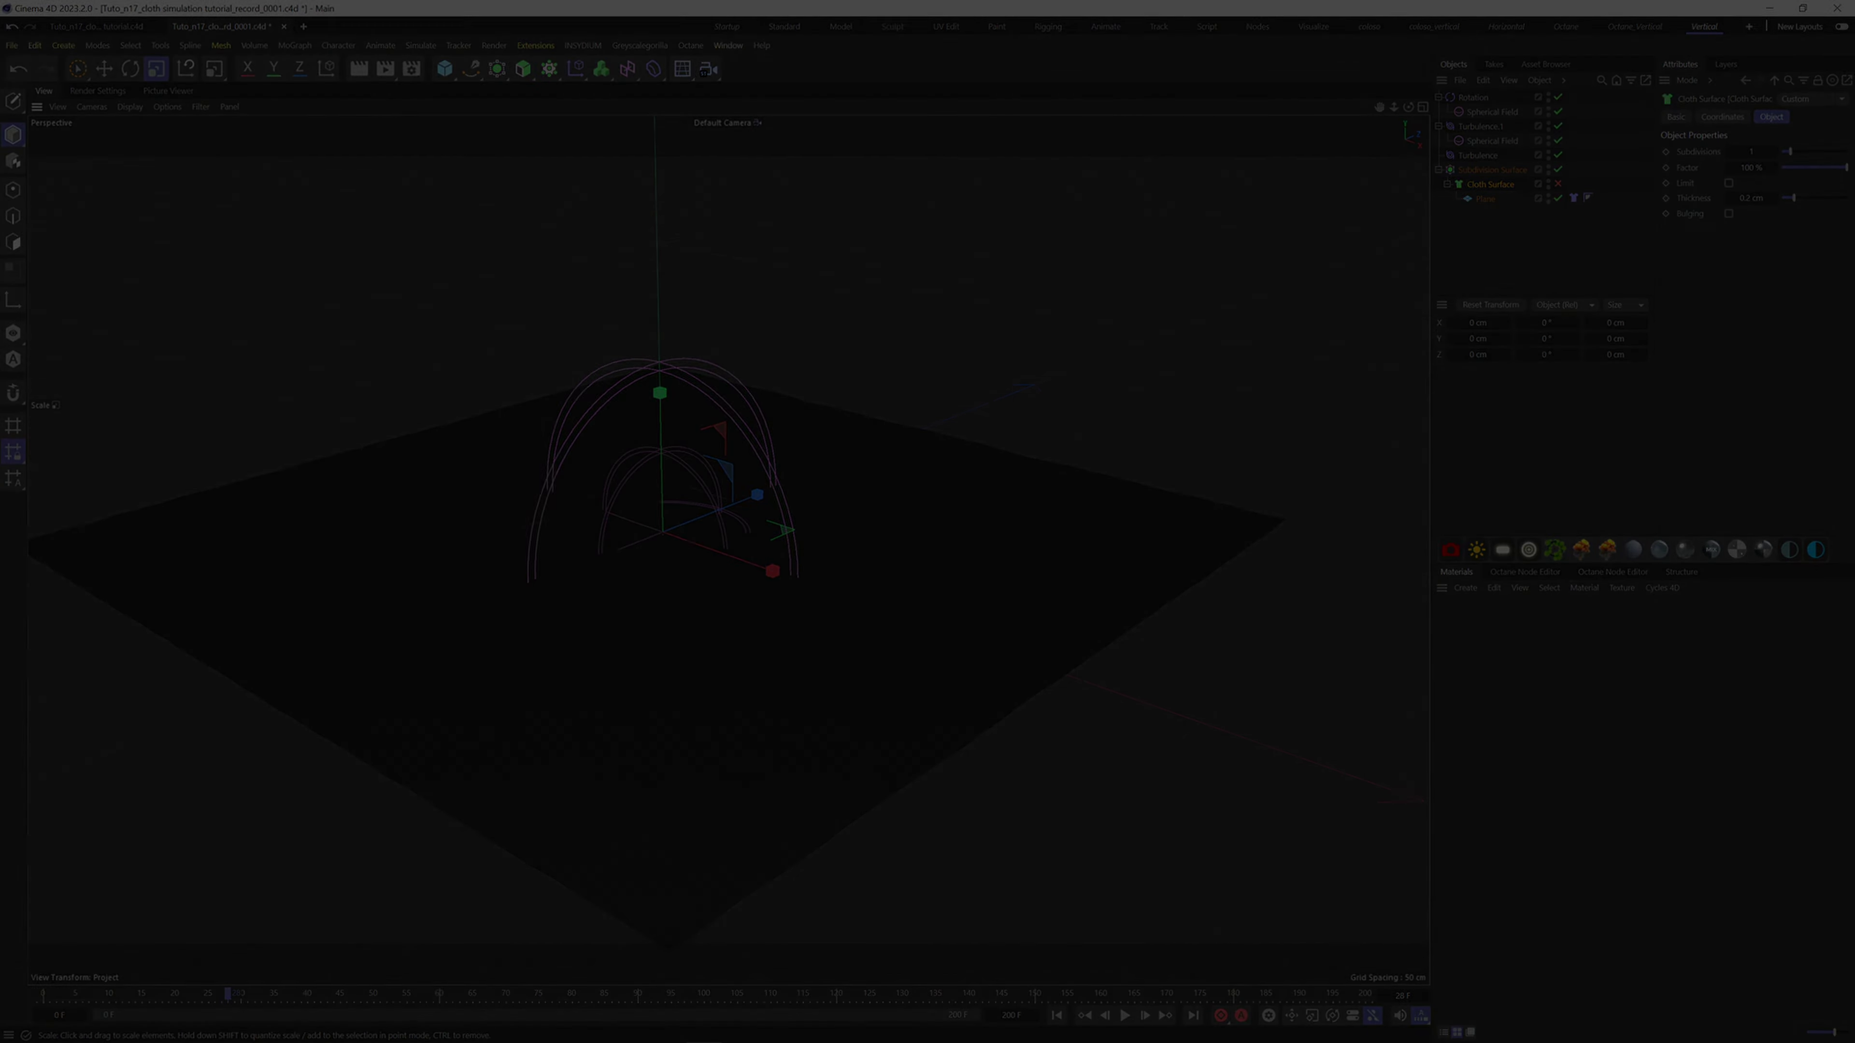